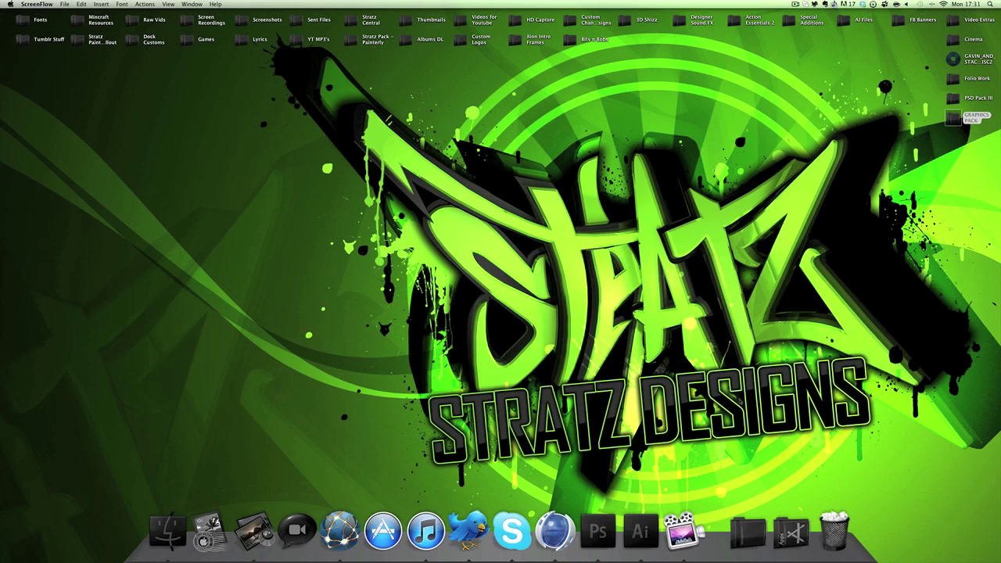
# Step: Switch to Photoshop and add a new empty layer directly above the green background layer
pyautogui.click(609, 530)
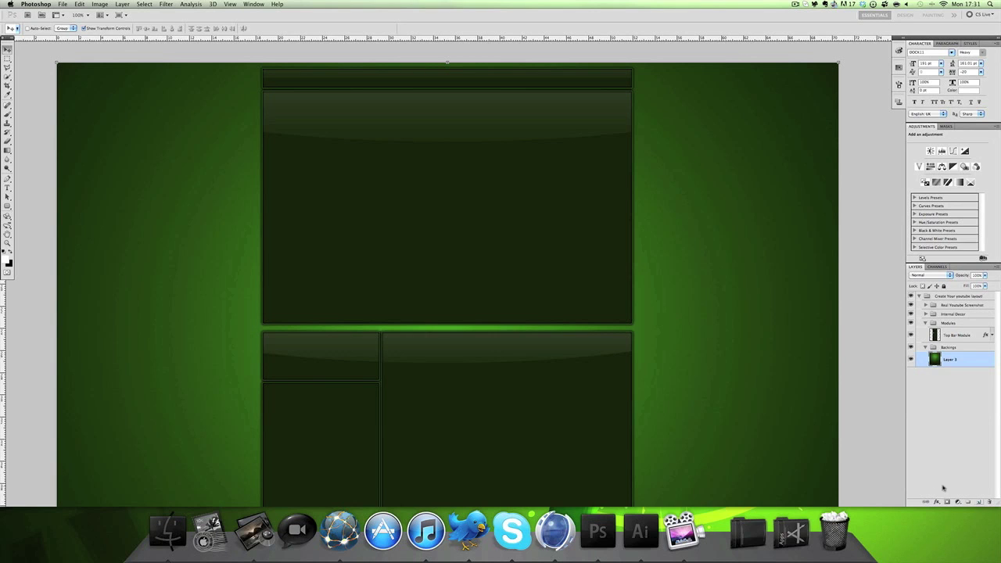
pyautogui.click(980, 503)
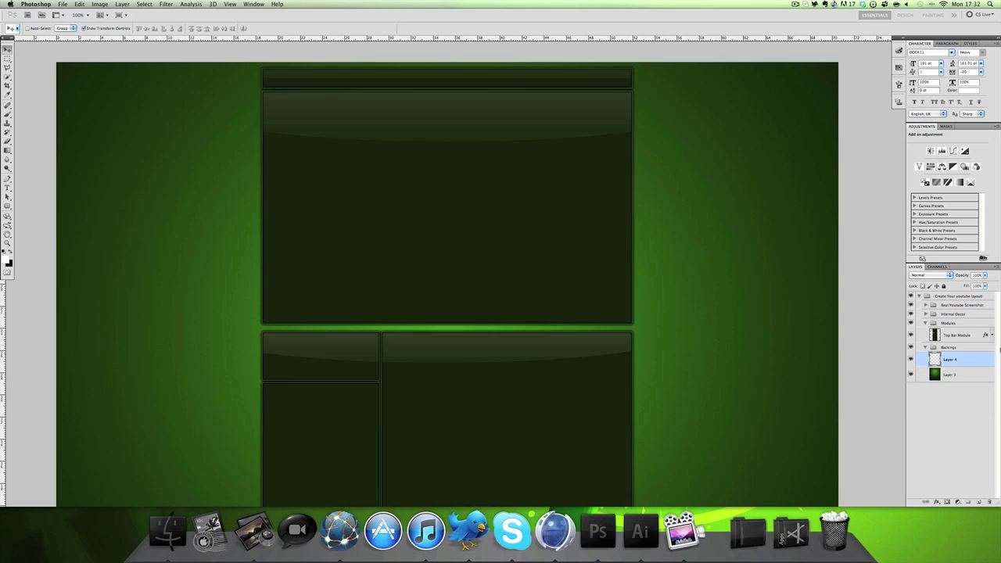
# Step: Set up the Brush tool with a soft round tip at 473 px and 0% hardness
pyautogui.click(7, 114)
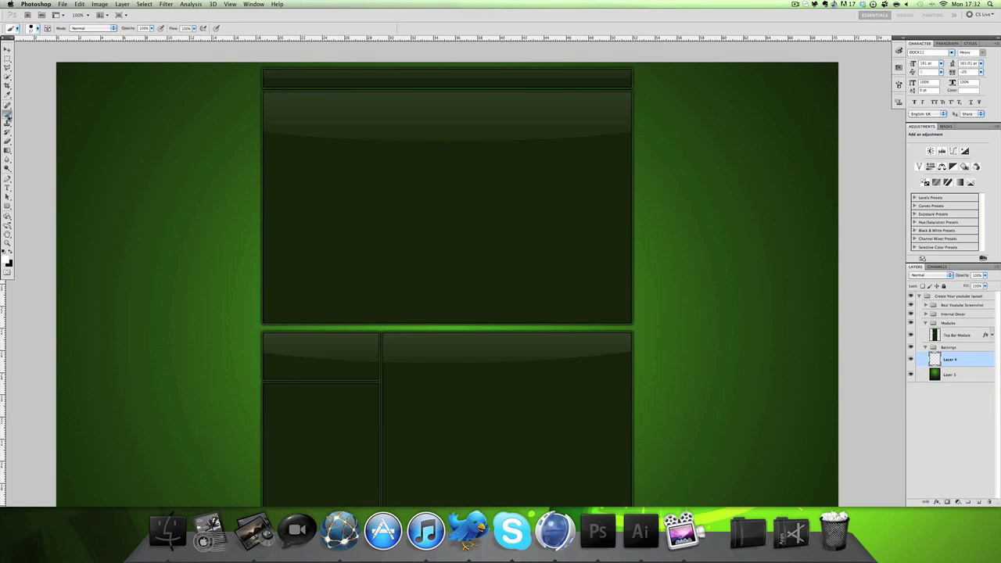
pyautogui.click(37, 30)
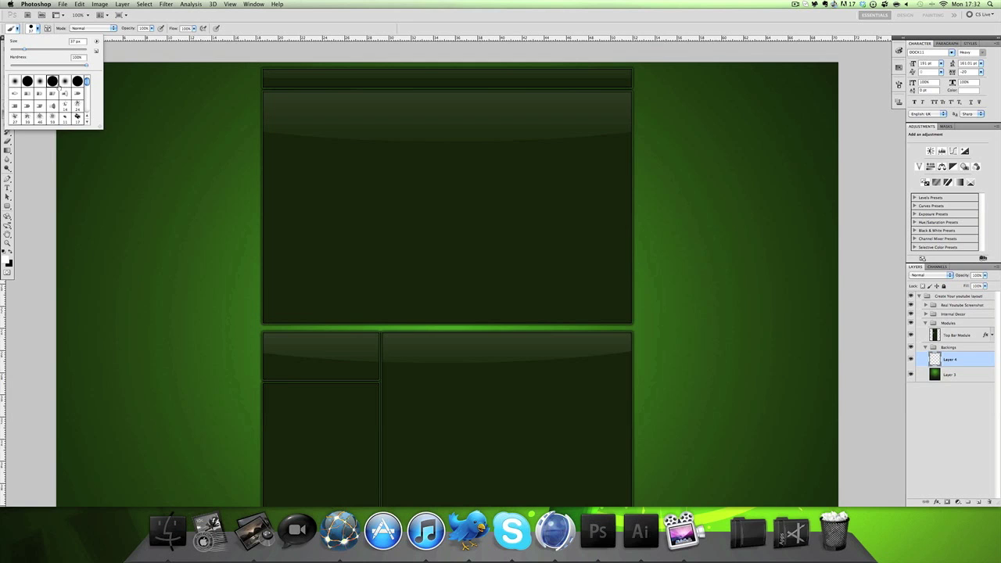
pyautogui.click(70, 49)
pyautogui.click(65, 82)
pyautogui.click(66, 82)
pyautogui.moveTo(77, 49); pyautogui.dragTo(81, 50)
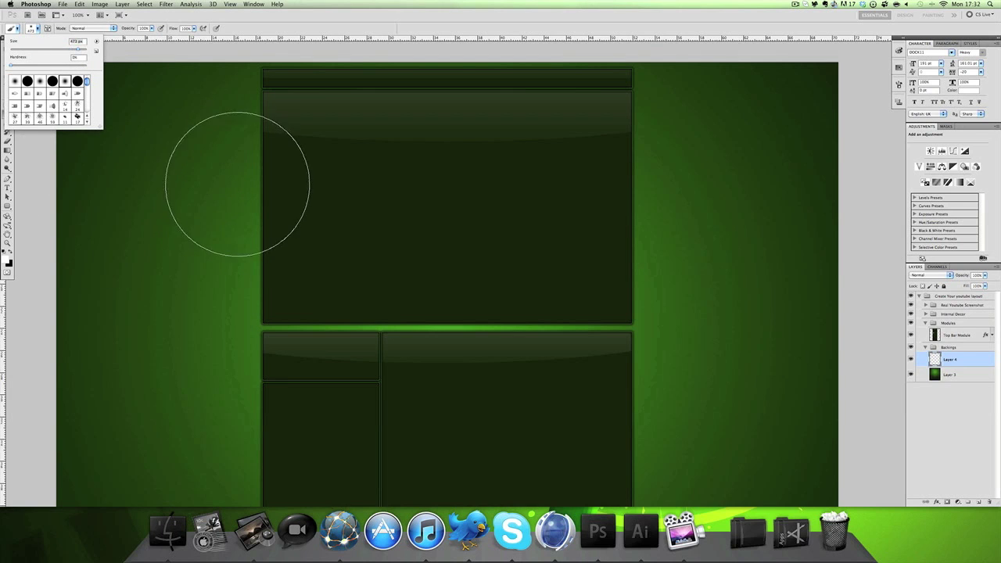
pyautogui.click(967, 363)
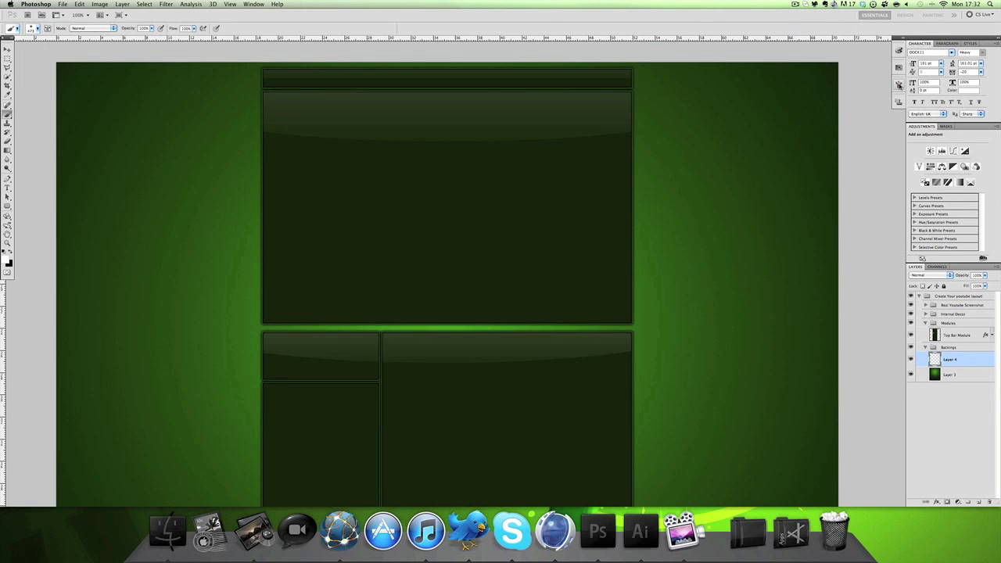
# Step: Enable Shape Dynamics for the brush and set its size jitter to 100%
pyautogui.click(899, 84)
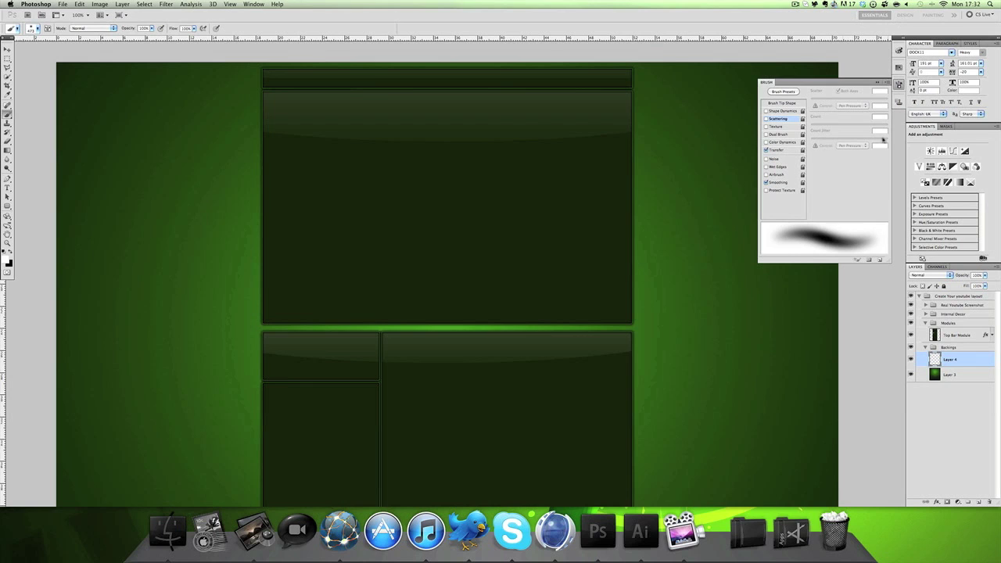
pyautogui.click(256, 4)
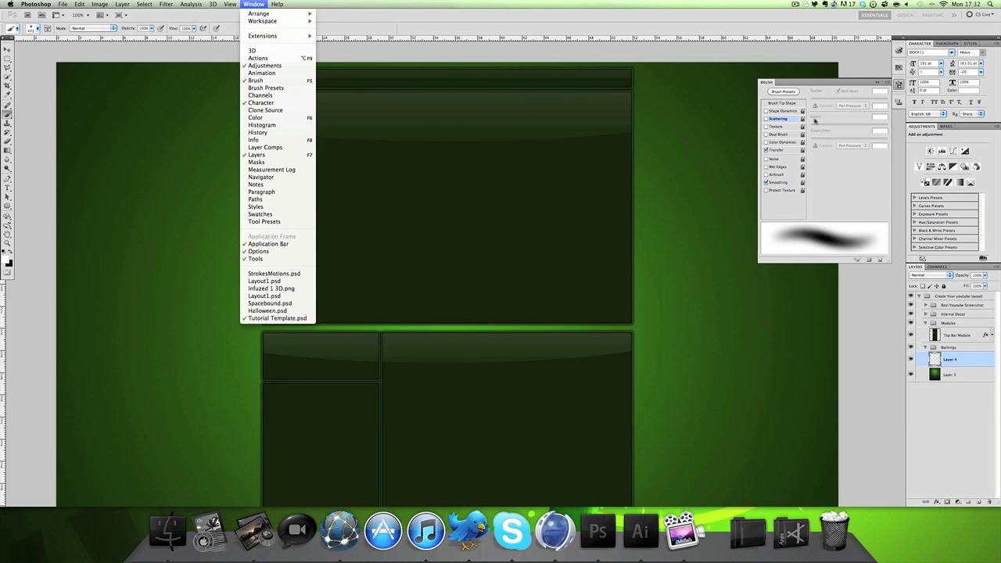
pyautogui.click(833, 180)
pyautogui.click(781, 111)
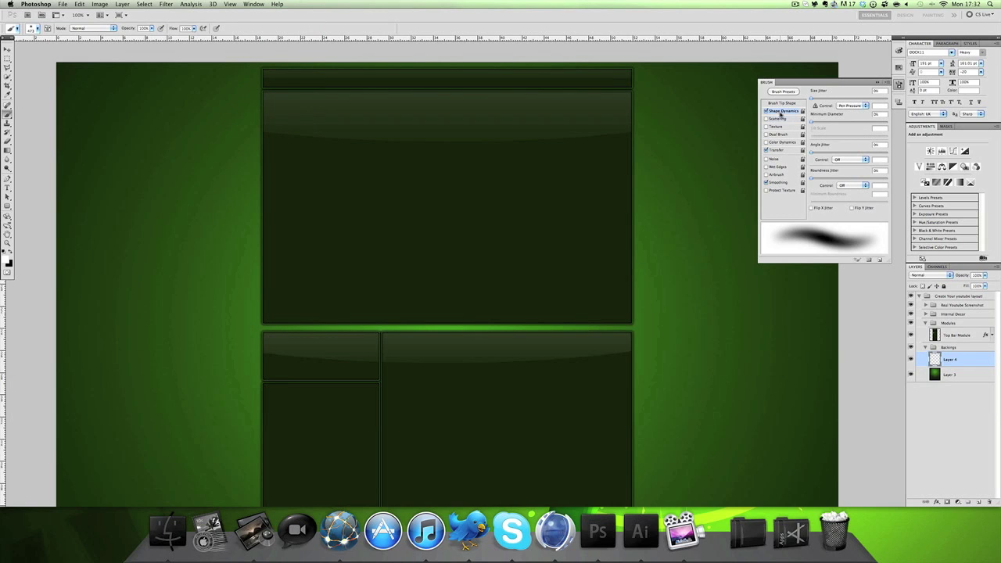
pyautogui.moveTo(812, 100); pyautogui.dragTo(962, 105)
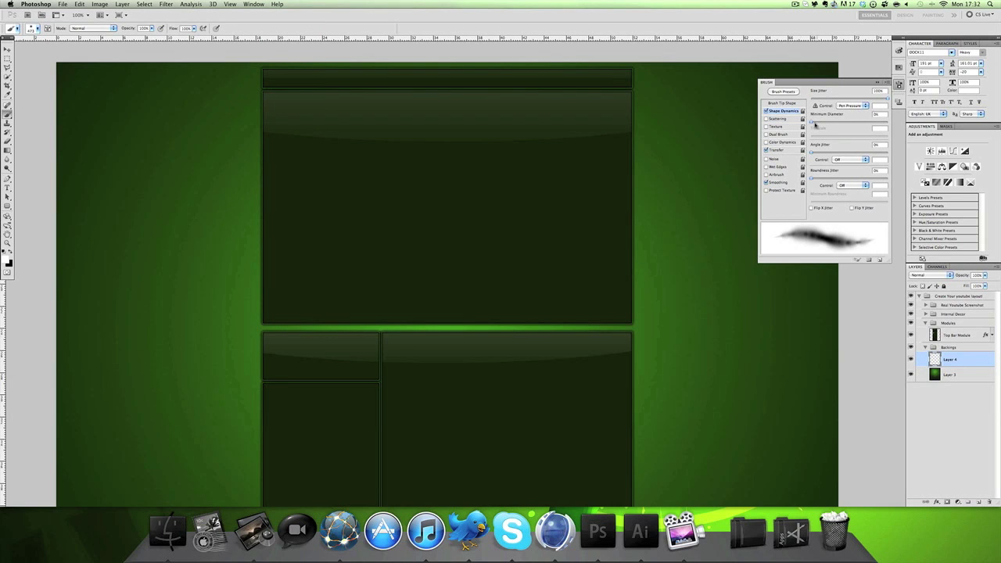
# Step: Enable 1000% scattering on both axes and Airbrush for the brush, keeping Transfer on with 100% opacity jitter
pyautogui.click(783, 119)
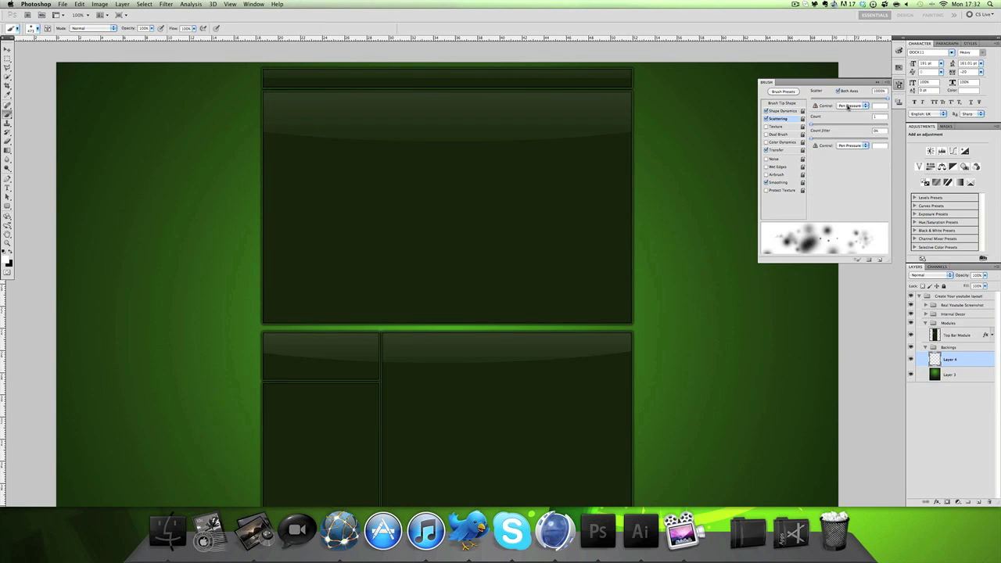
pyautogui.click(777, 150)
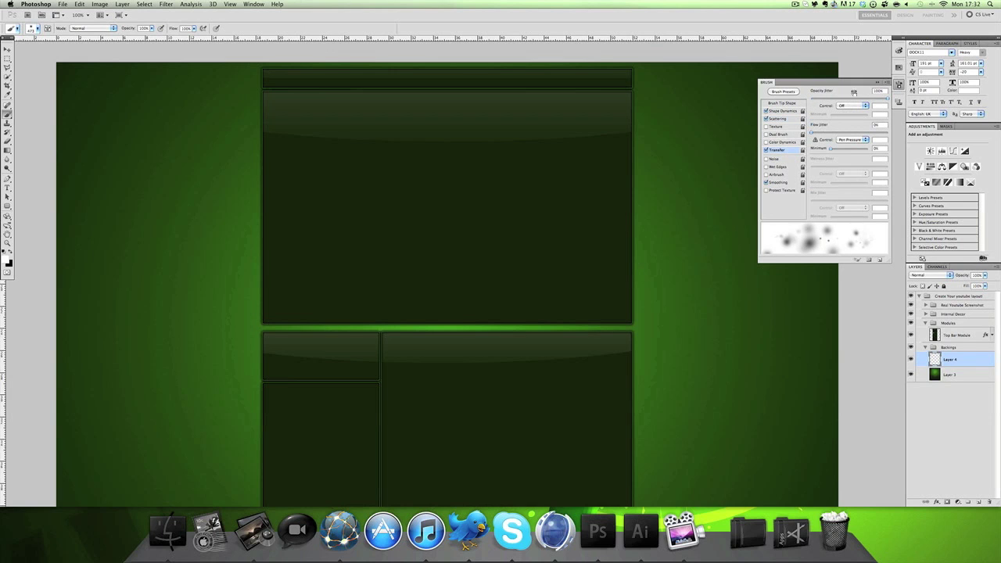
pyautogui.click(778, 175)
pyautogui.click(899, 84)
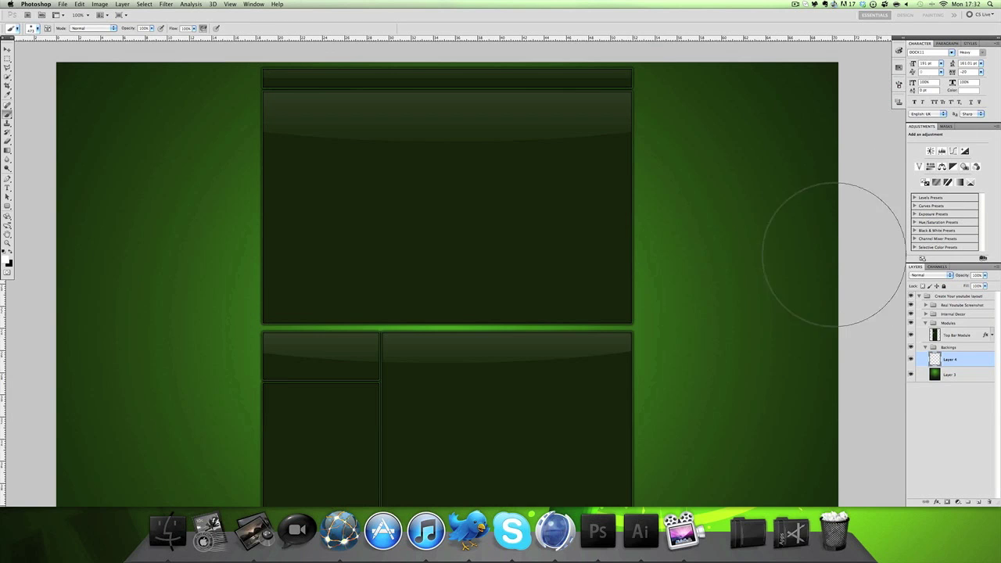
# Step: Paint large, scattered soft white light spots on the new layer, down the background on both sides of the dark panels
pyautogui.click(710, 161)
pyautogui.click(677, 339)
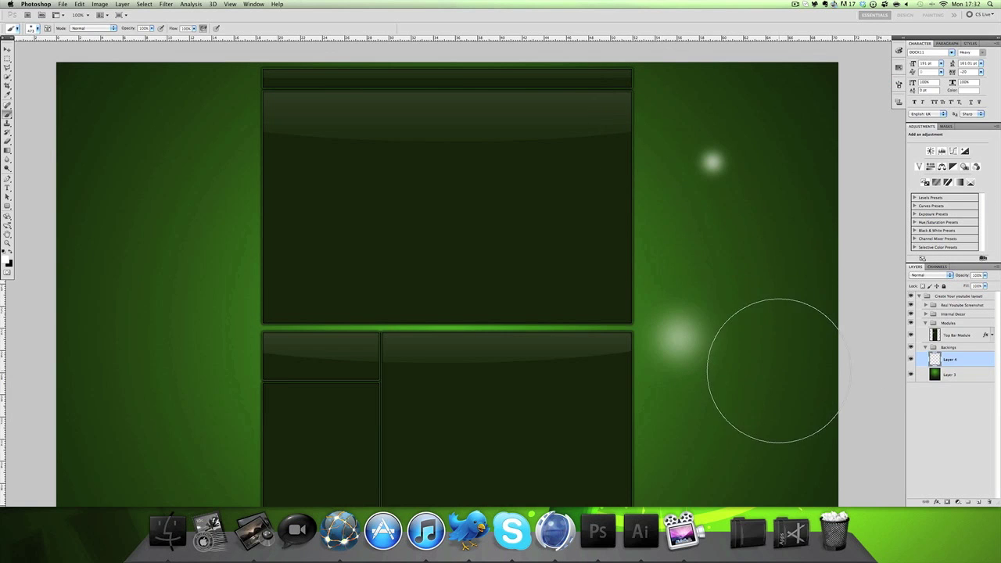
pyautogui.click(79, 231)
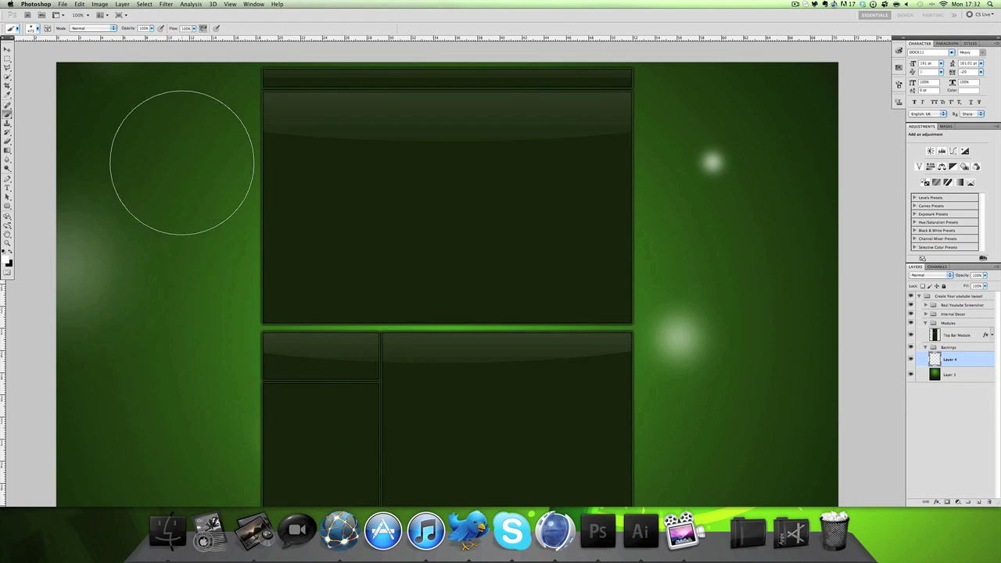
pyautogui.click(165, 133)
pyautogui.scroll(-2, 348, 297)
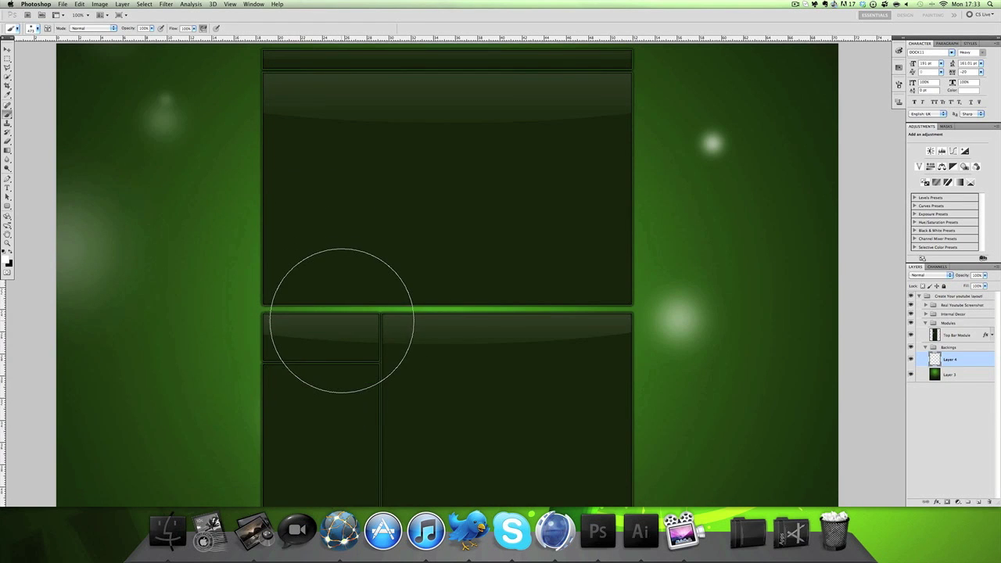
pyautogui.click(203, 422)
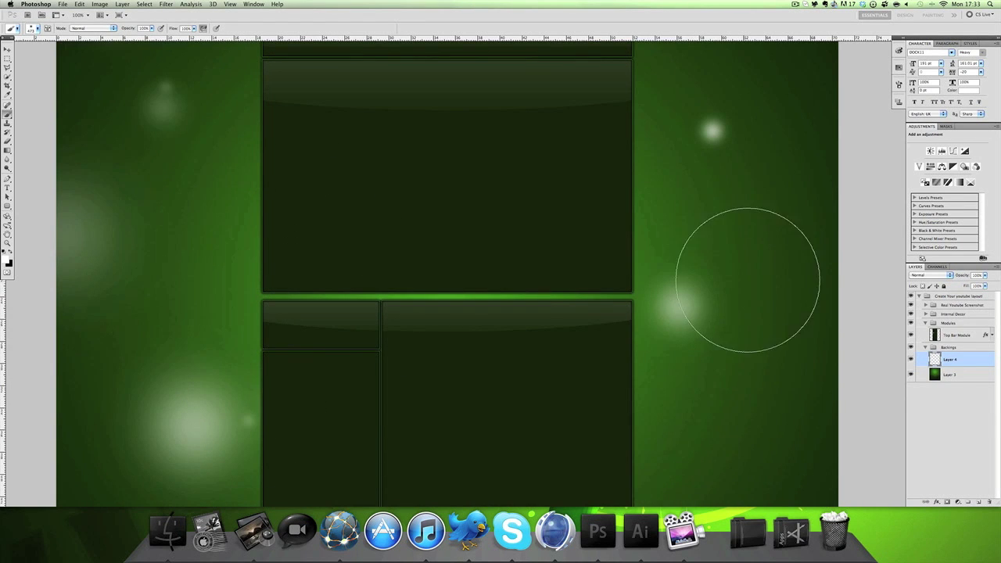
pyautogui.click(786, 101)
pyautogui.moveTo(818, 273); pyautogui.dragTo(858, 376)
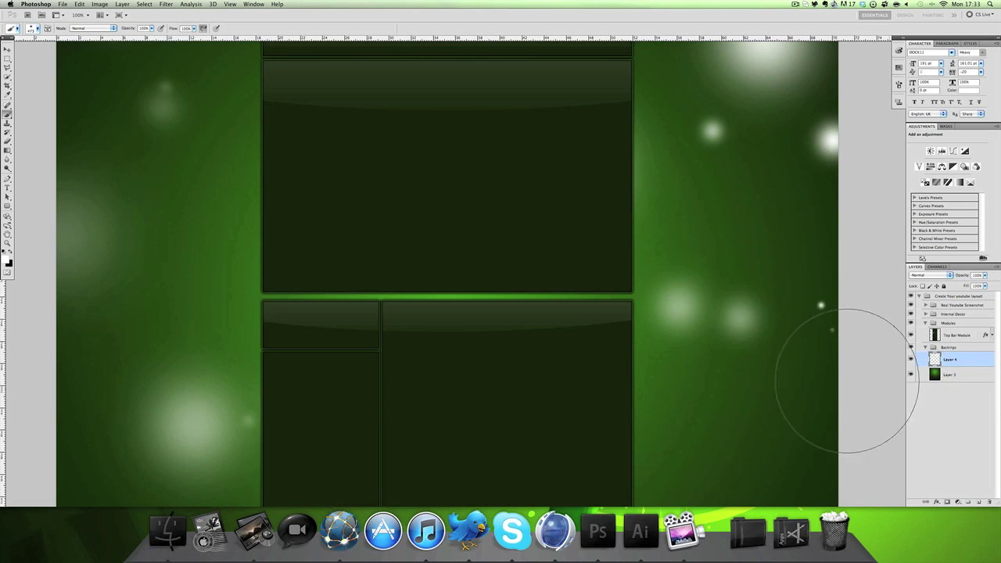
pyautogui.click(729, 436)
pyautogui.click(667, 166)
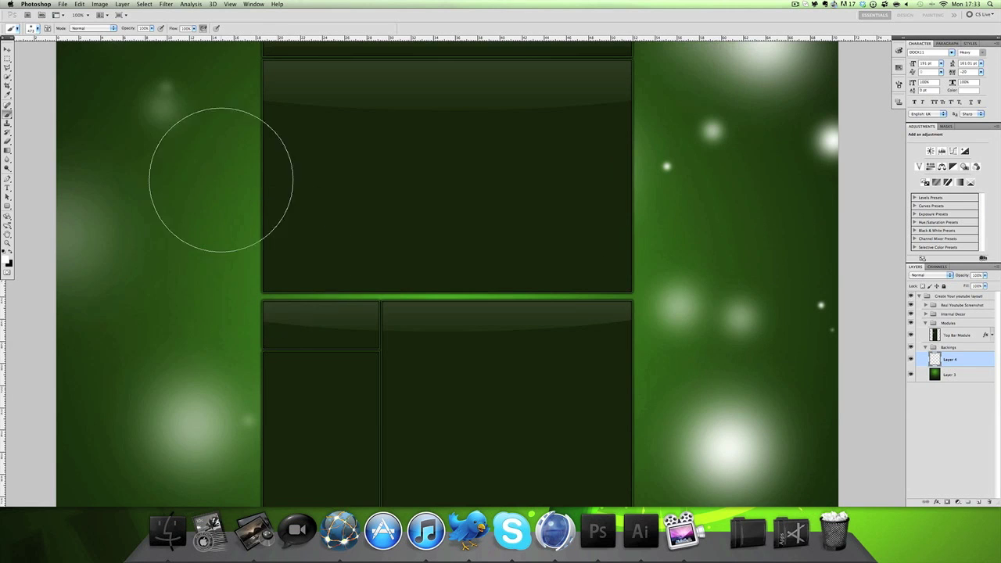
pyautogui.click(75, 410)
pyautogui.scroll(-3, 312, 156)
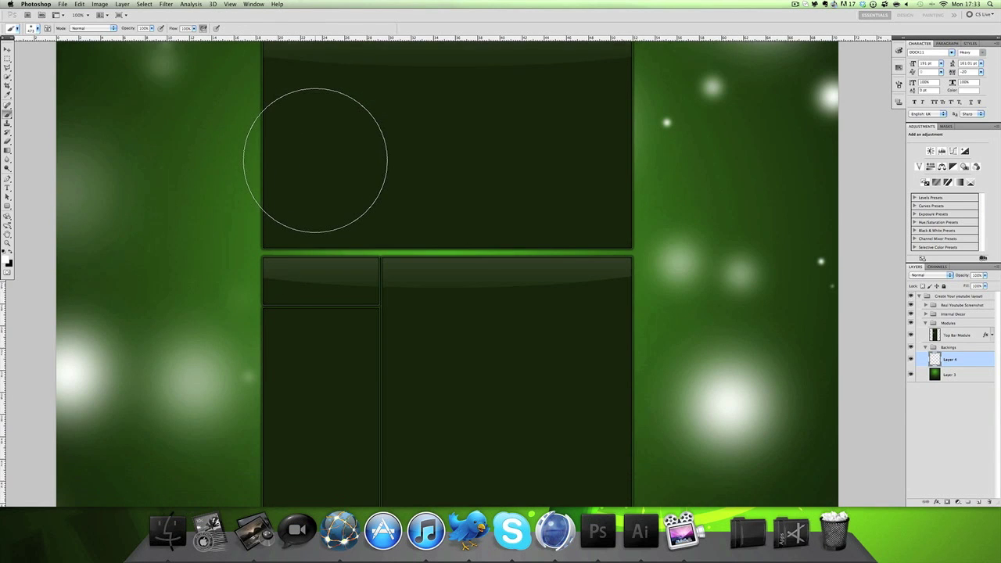
pyautogui.click(302, 203)
pyautogui.click(305, 205)
pyautogui.click(341, 212)
pyautogui.scroll(-3, 372, 234)
pyautogui.scroll(-10, 349, 375)
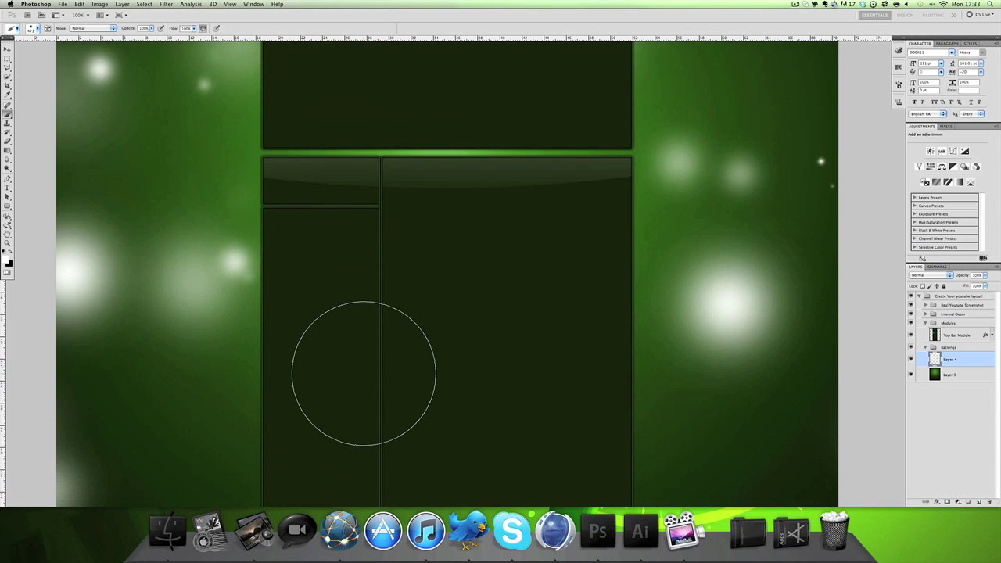
pyautogui.scroll(-4, 339, 373)
pyautogui.scroll(3, 340, 369)
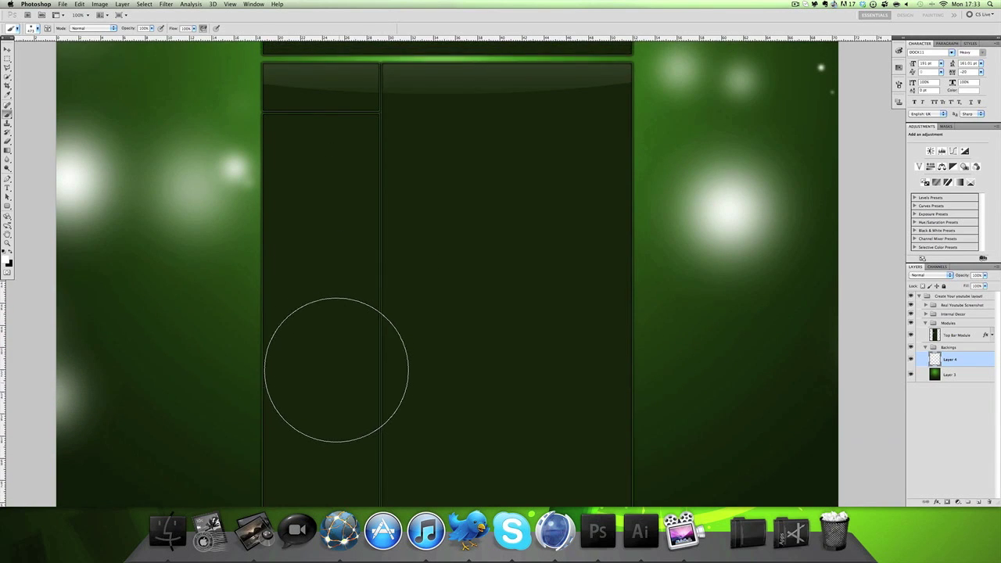
pyautogui.hscroll(1, 328, 374)
pyautogui.click(258, 378)
pyautogui.click(579, 391)
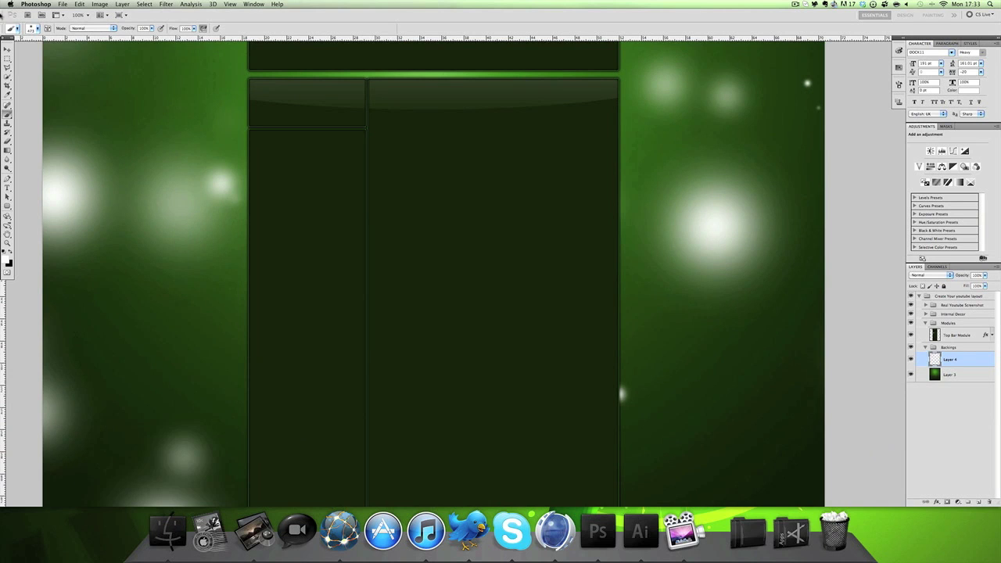
# Step: Reduce the brush to about 75 px and paint clusters of small white light spots among the large ones
pyautogui.click(36, 29)
pyautogui.moveTo(33, 49); pyautogui.dragTo(39, 49)
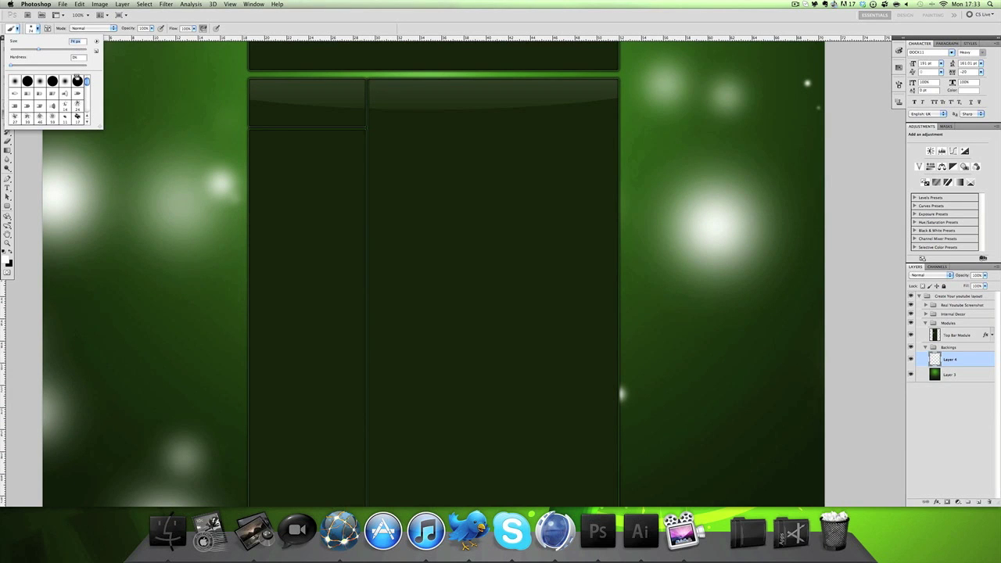
pyautogui.moveTo(168, 92); pyautogui.dragTo(387, 157)
pyautogui.click(678, 150)
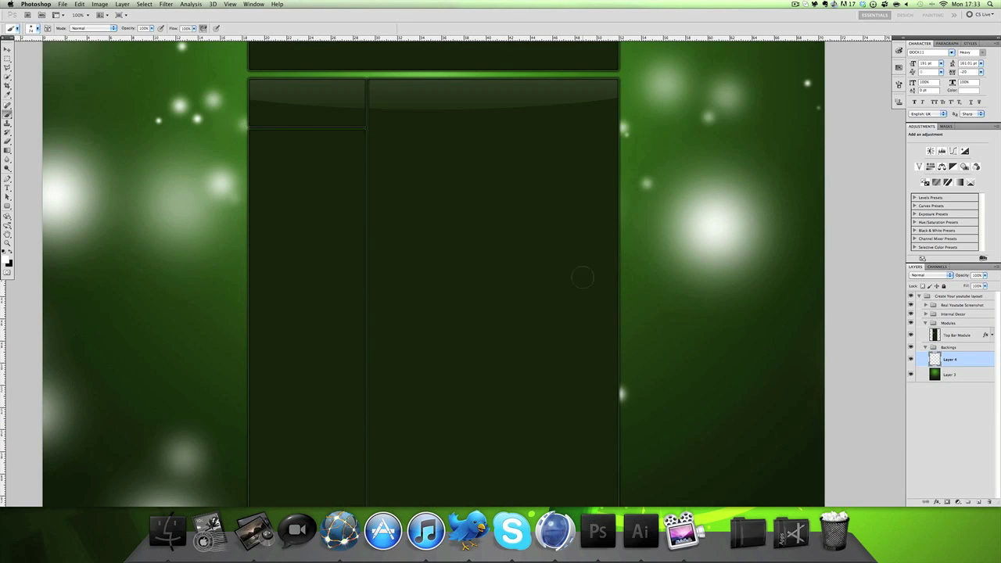
pyautogui.click(664, 358)
pyautogui.click(179, 314)
pyautogui.scroll(5, 179, 317)
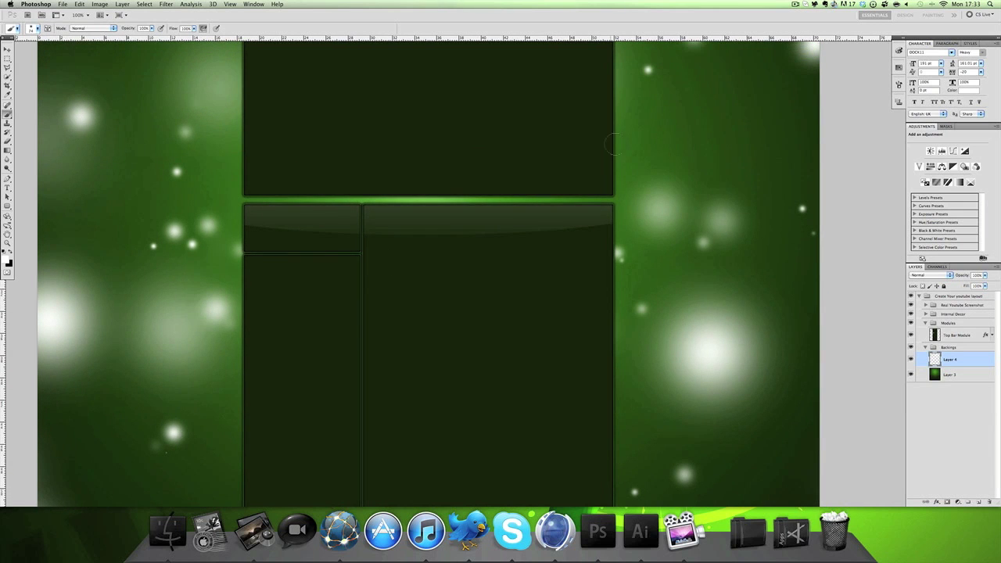
pyautogui.click(671, 127)
pyautogui.scroll(3, 662, 137)
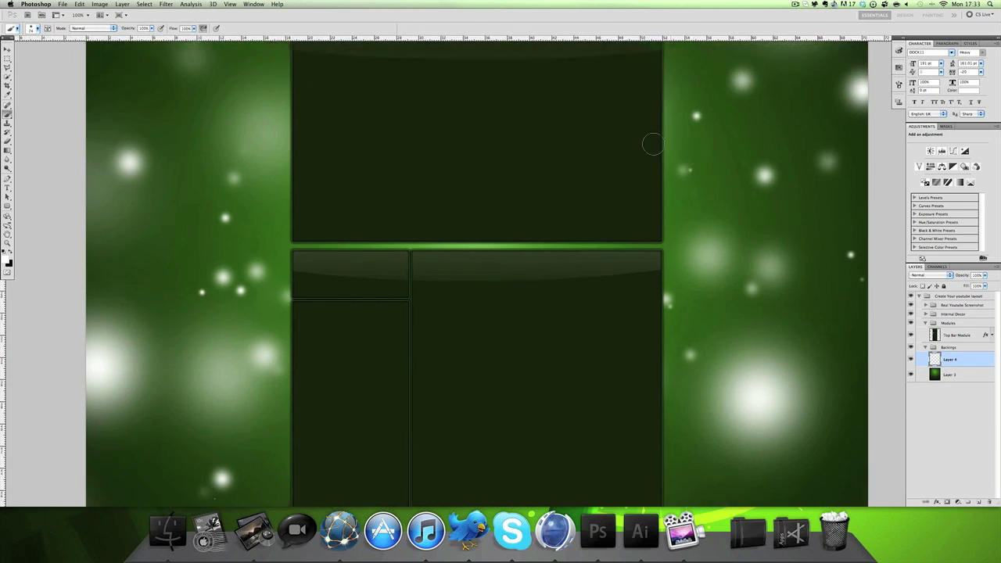
pyautogui.scroll(3, 653, 145)
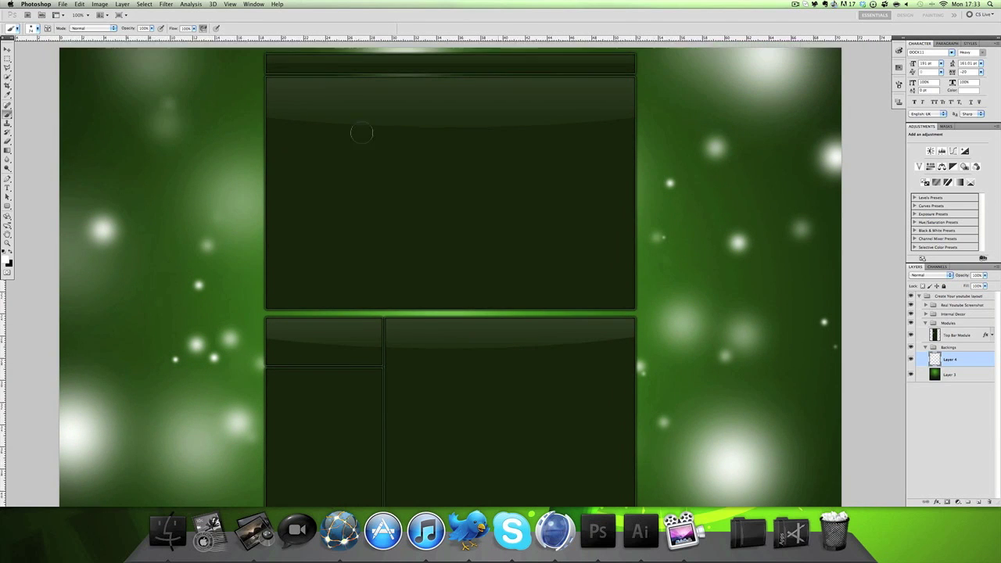
# Step: Set the blend mode of the light-spot layer to Overlay
pyautogui.press('v')
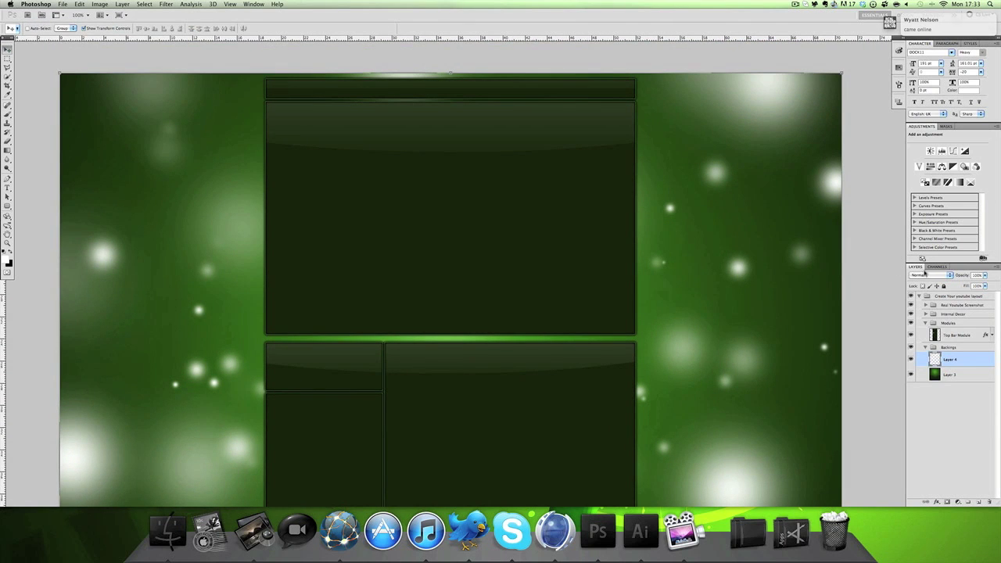
pyautogui.click(929, 275)
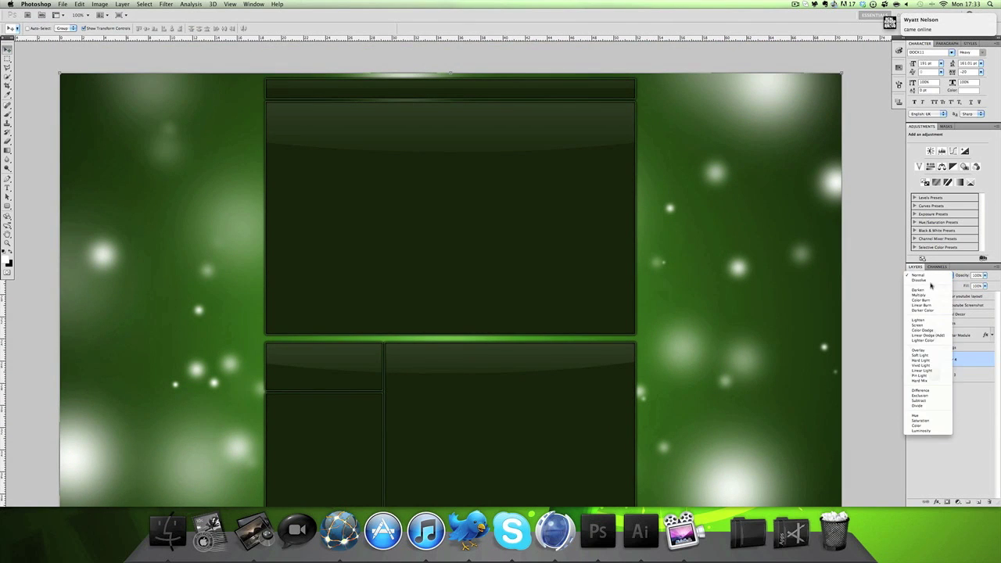
pyautogui.click(924, 350)
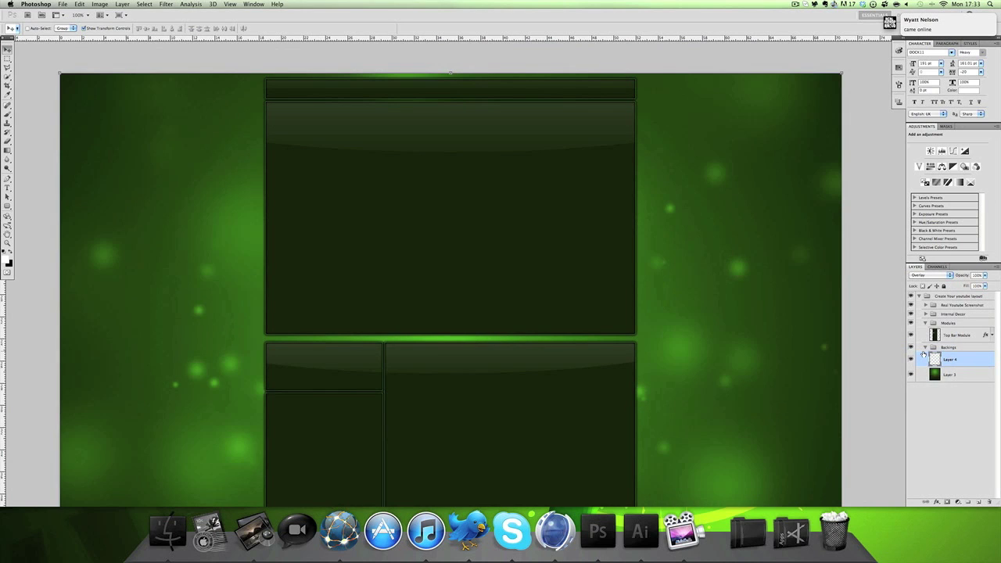
# Step: Try the Soft Light blend mode on the light-spot layer and return it to Overlay
pyautogui.click(928, 275)
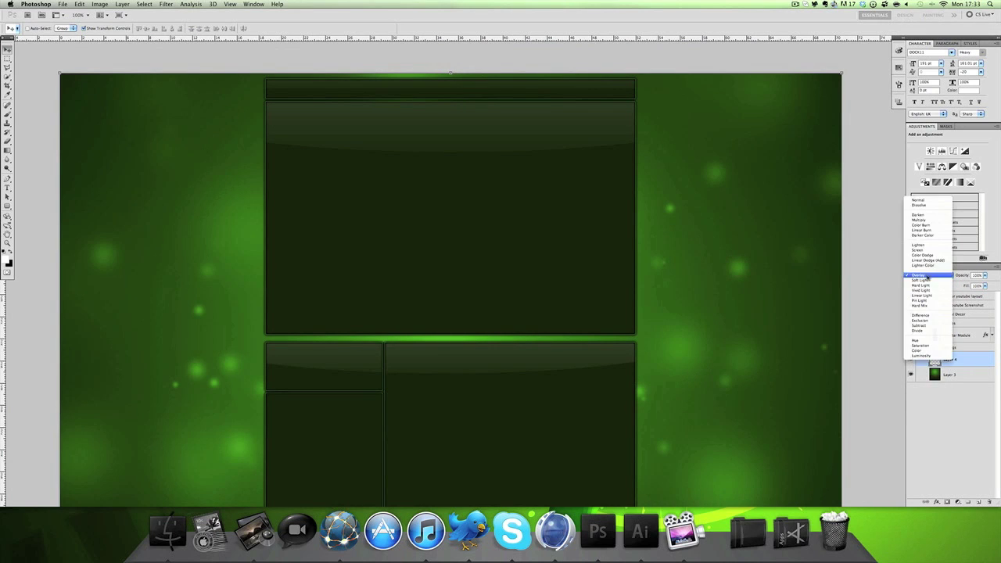
pyautogui.click(926, 282)
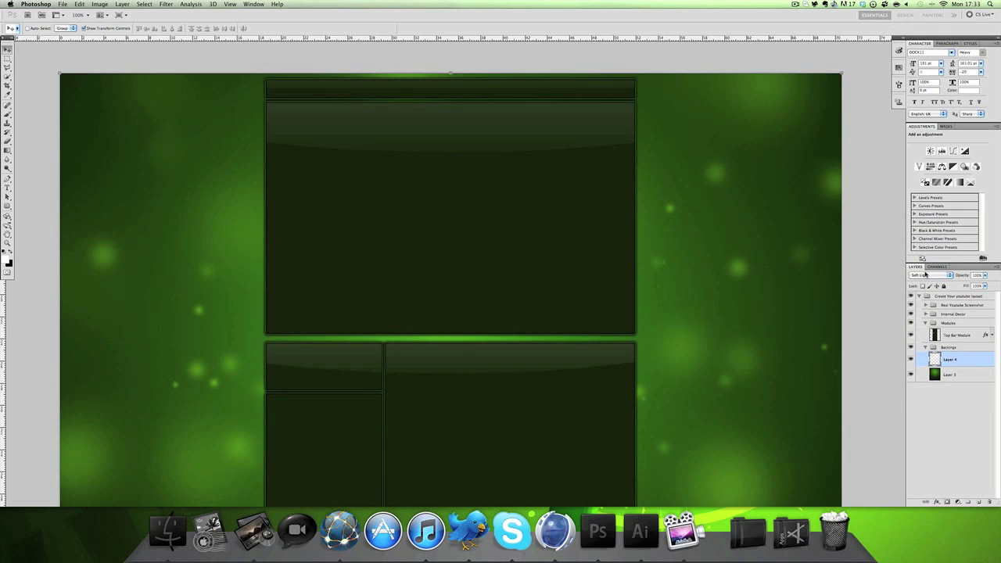
pyautogui.click(926, 275)
pyautogui.click(925, 269)
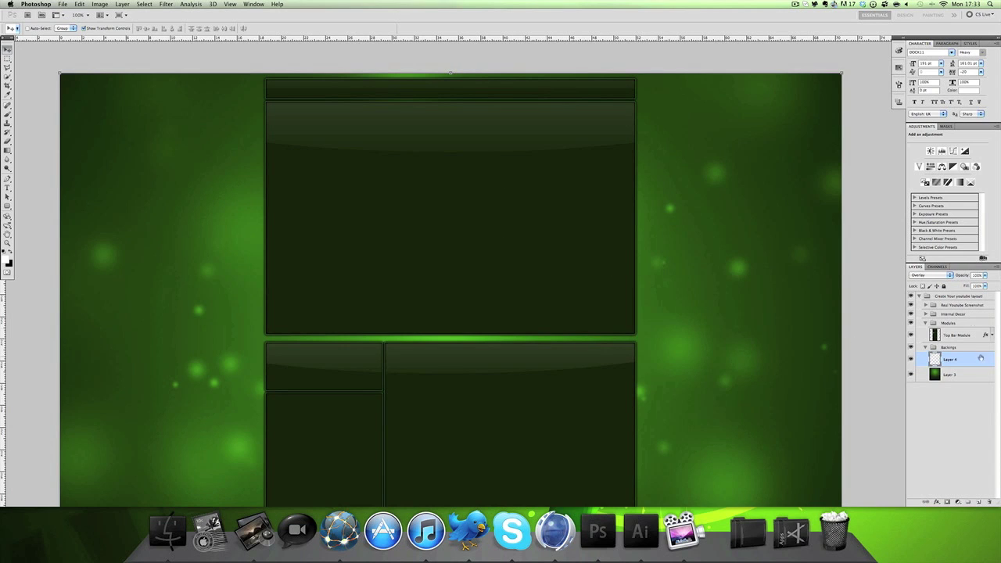
# Step: Lower the opacity of the light-spot layer and merge it down into the green background layer
pyautogui.moveTo(962, 276); pyautogui.dragTo(957, 275)
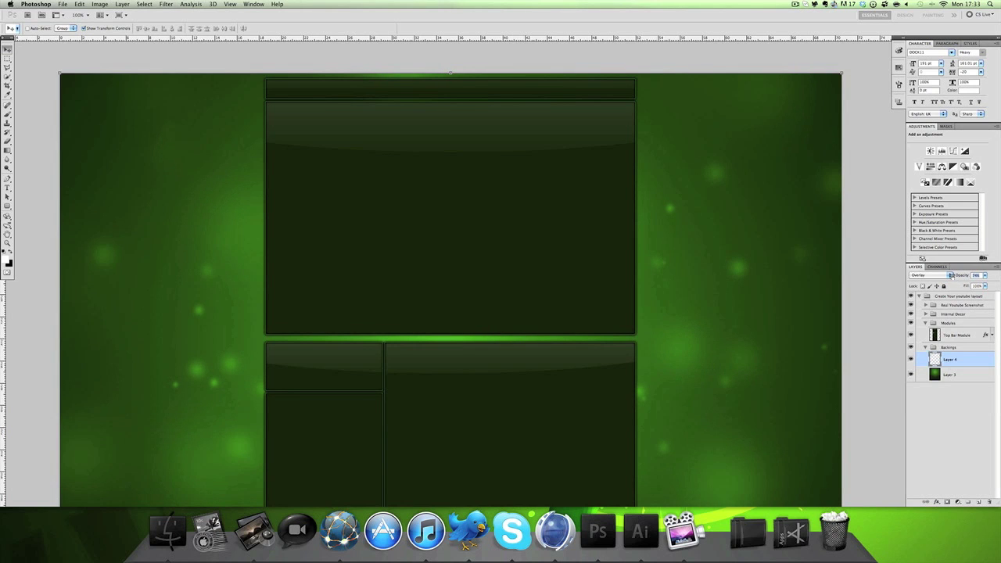
pyautogui.moveTo(947, 276); pyautogui.dragTo(942, 276)
pyautogui.rightClick(955, 365)
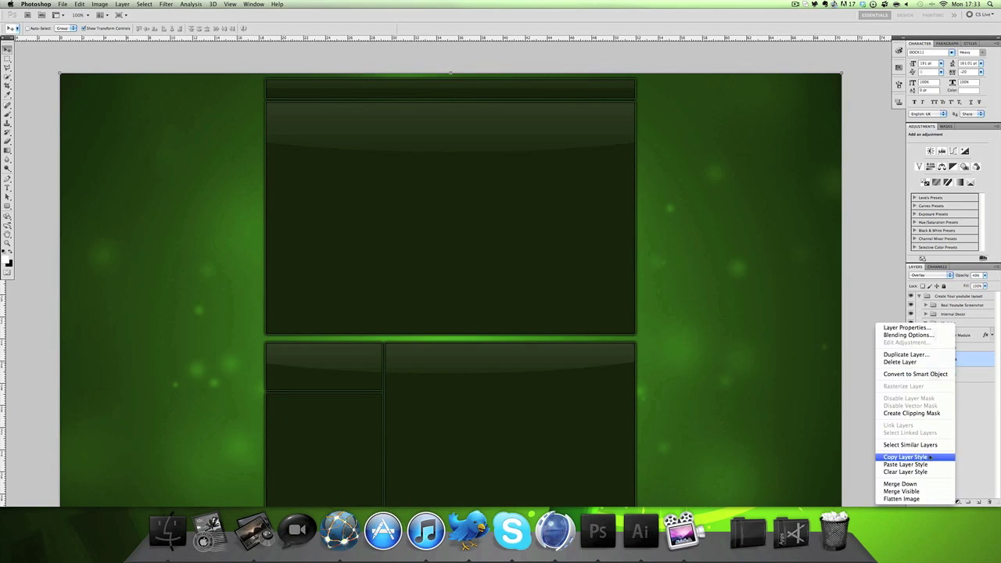
pyautogui.click(919, 486)
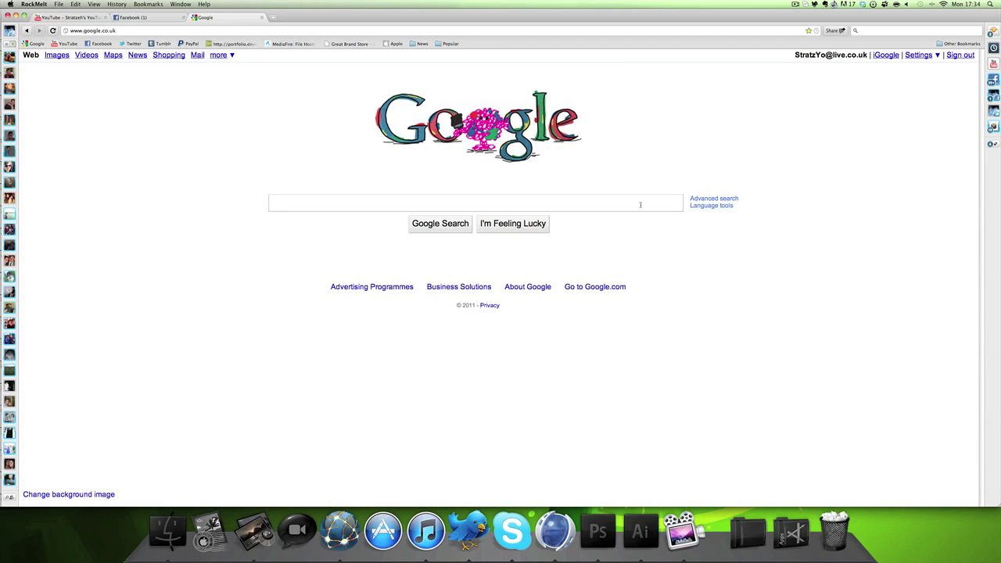
# Step: In the RockMelt browser, search Google Images for "space"
pyautogui.write('Space')
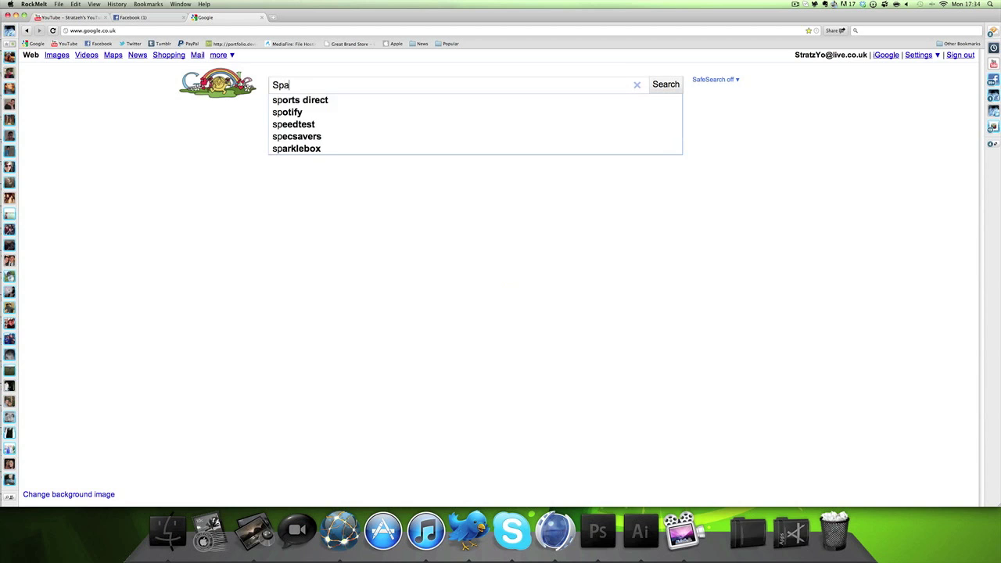
pyautogui.press('BackSpace')
pyautogui.press('BackSpace')
pyautogui.press('BackSpace')
pyautogui.press('BackSpace')
pyautogui.press('BackSpace')
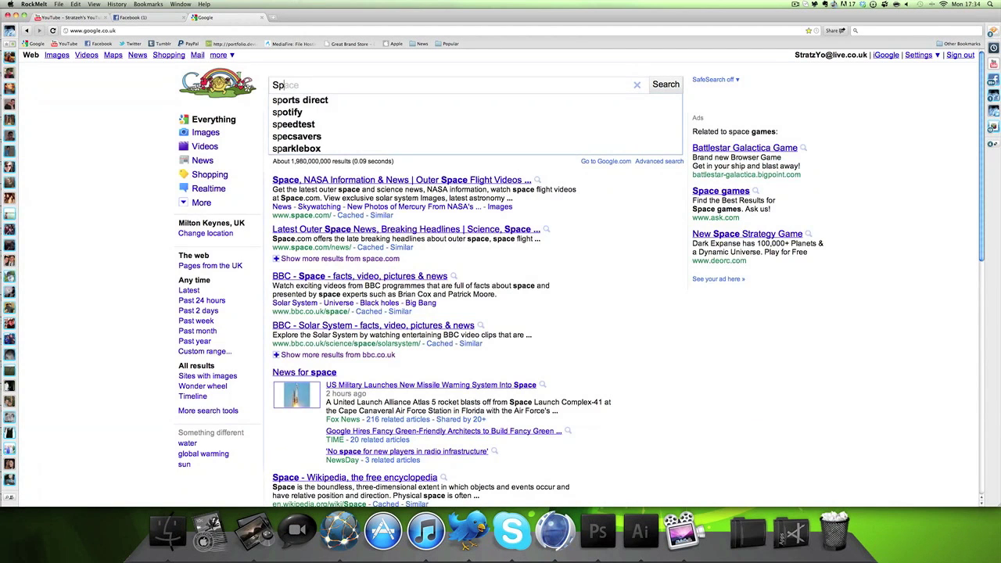
pyautogui.write('space')
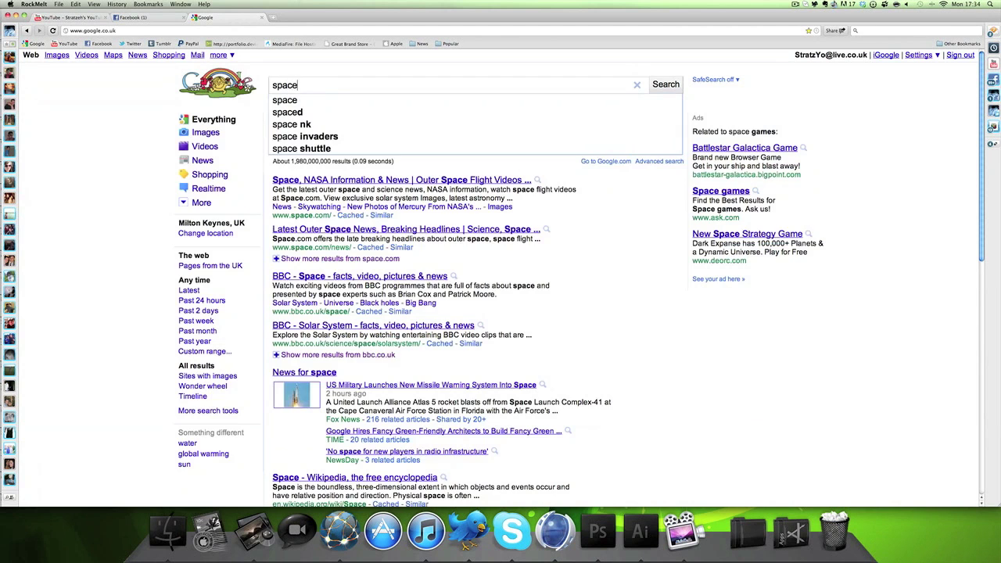
pyautogui.click(57, 55)
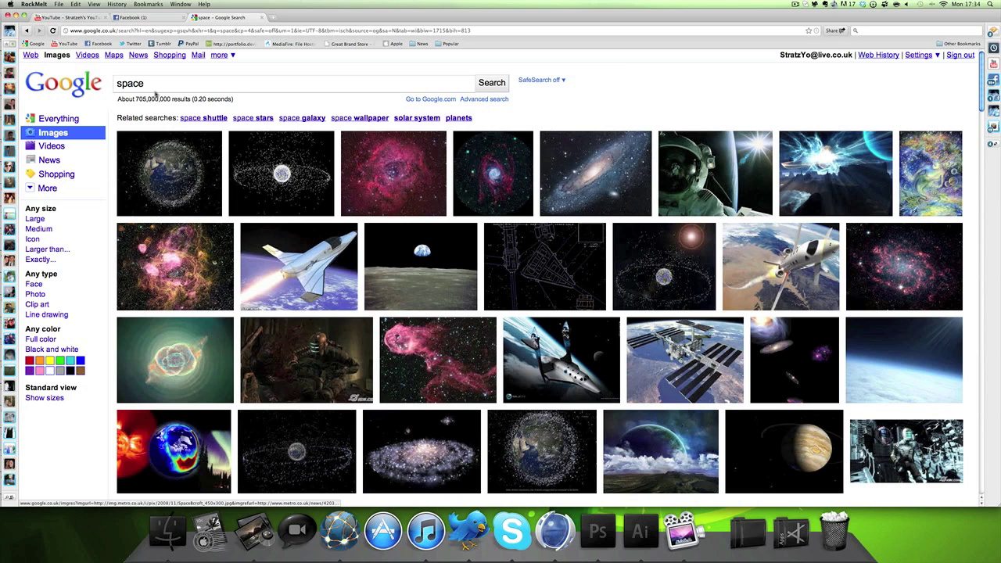
# Step: Look through the space image results for a picture suitable as background artwork
pyautogui.moveTo(583, 385)
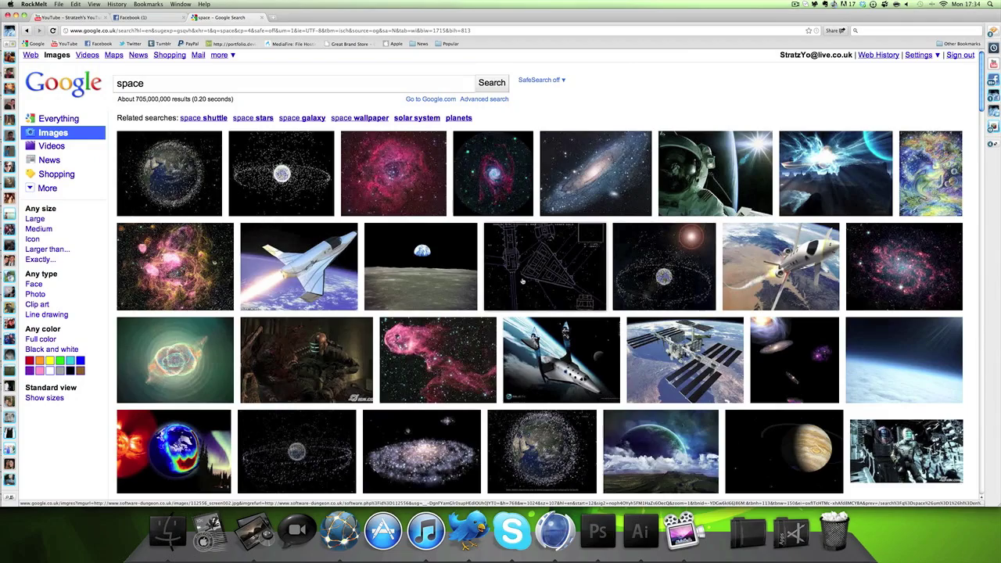
pyautogui.scroll(-5, 522, 279)
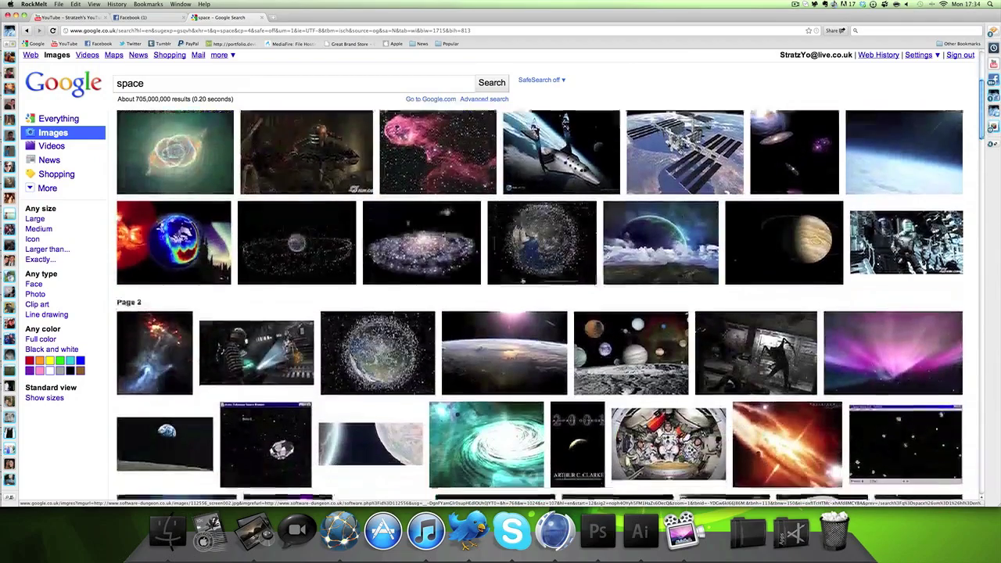
pyautogui.scroll(-4, 522, 280)
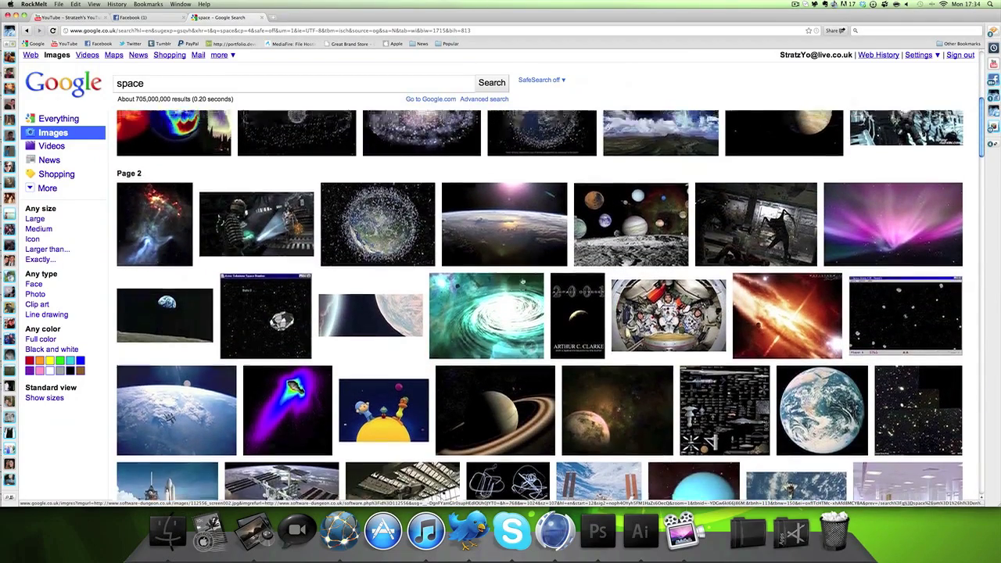
pyautogui.scroll(5, 522, 280)
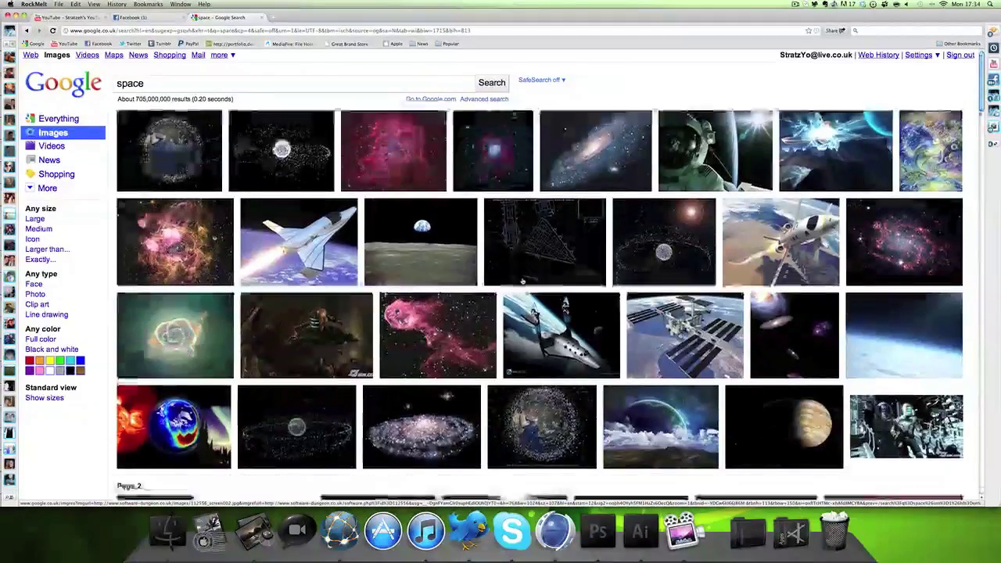
pyautogui.scroll(1, 523, 280)
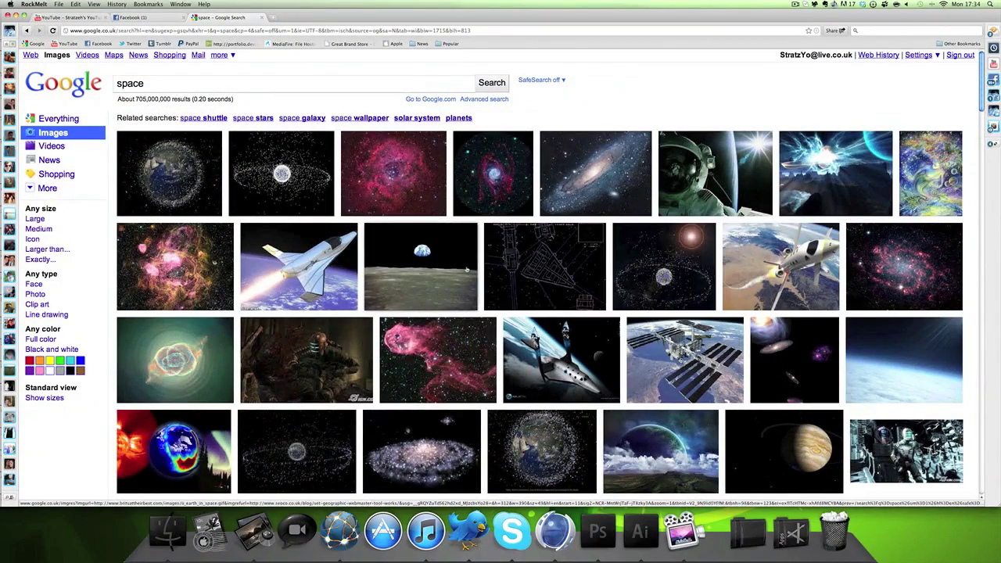
pyautogui.moveTo(812, 178)
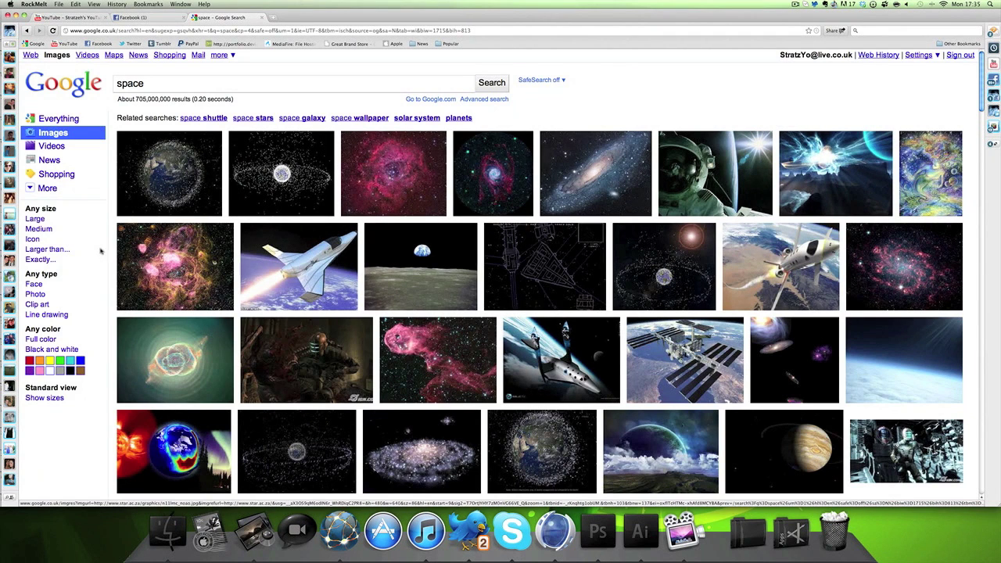
pyautogui.moveTo(169, 83); pyautogui.dragTo(114, 83)
pyautogui.click(172, 84)
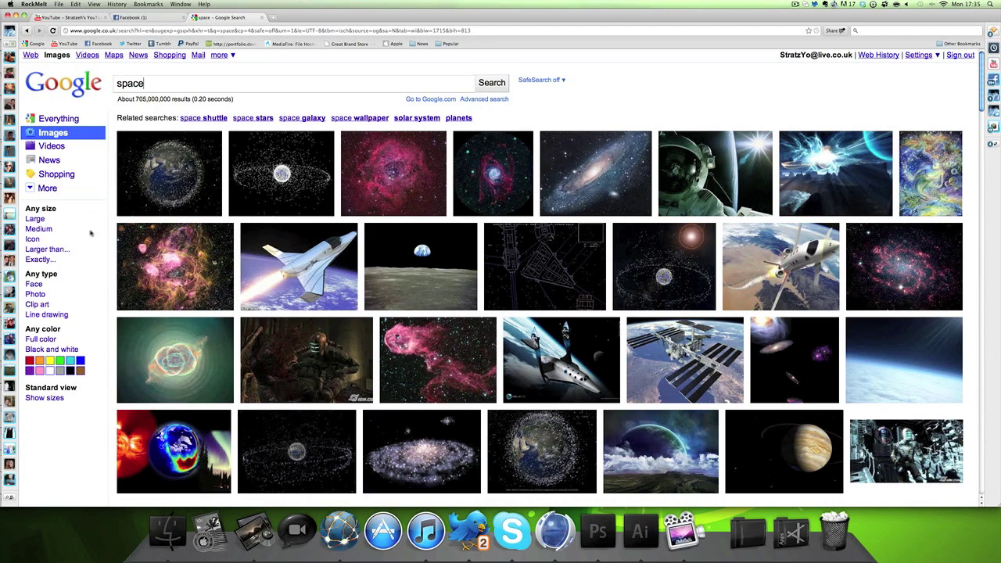
# Step: Limit the space image results to large pictures and open the 1600 × 1200 "Between Giants II, Space Art" result
pyautogui.click(35, 219)
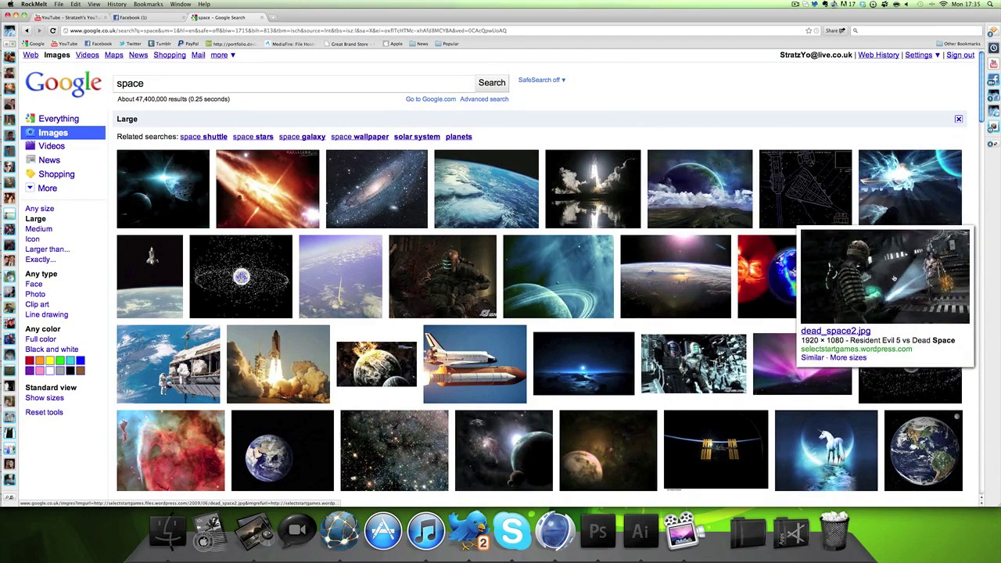
pyautogui.scroll(-5, 510, 217)
pyautogui.scroll(5, 512, 218)
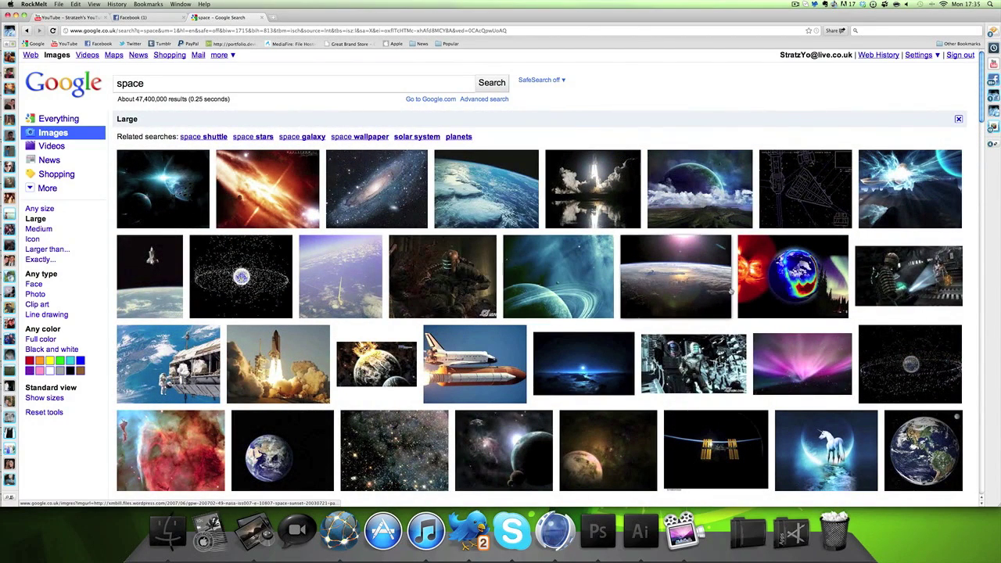
pyautogui.scroll(-3, 773, 245)
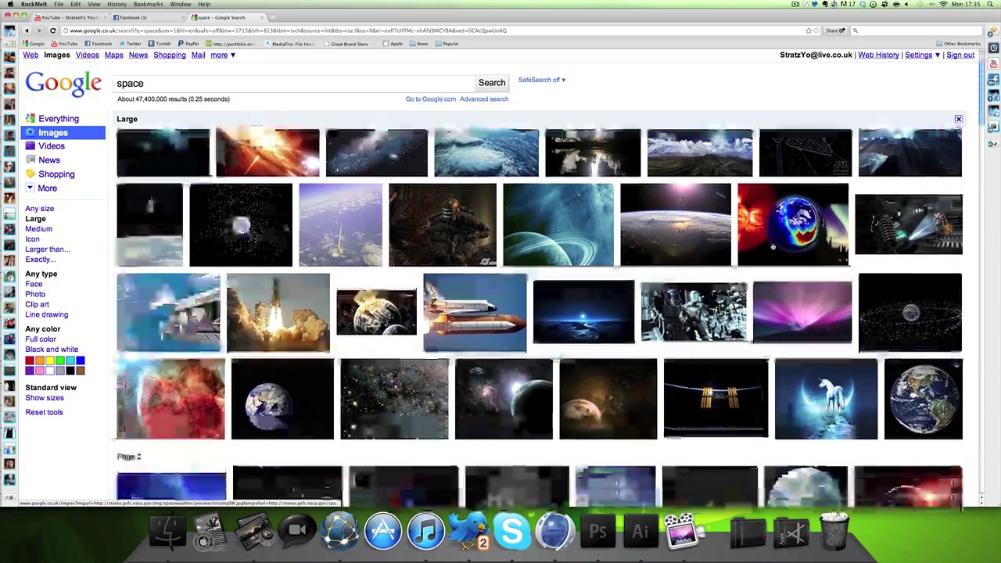
pyautogui.scroll(-8, 773, 247)
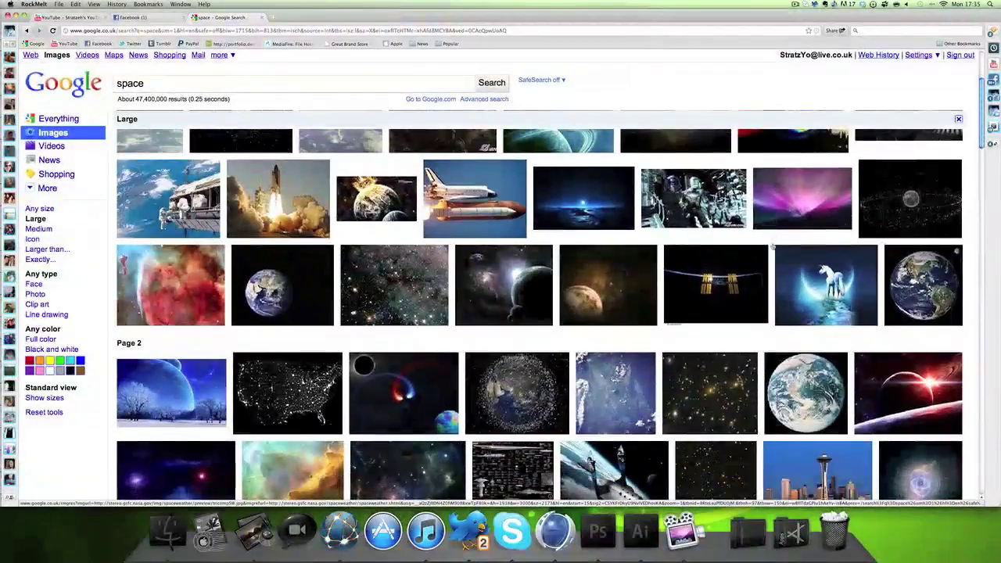
pyautogui.scroll(-7, 772, 247)
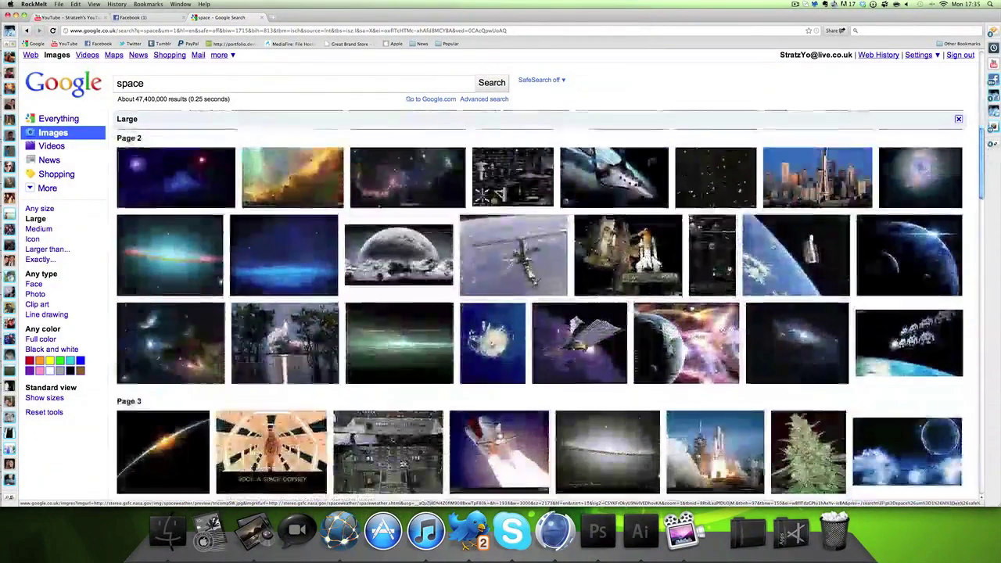
pyautogui.scroll(-8, 772, 246)
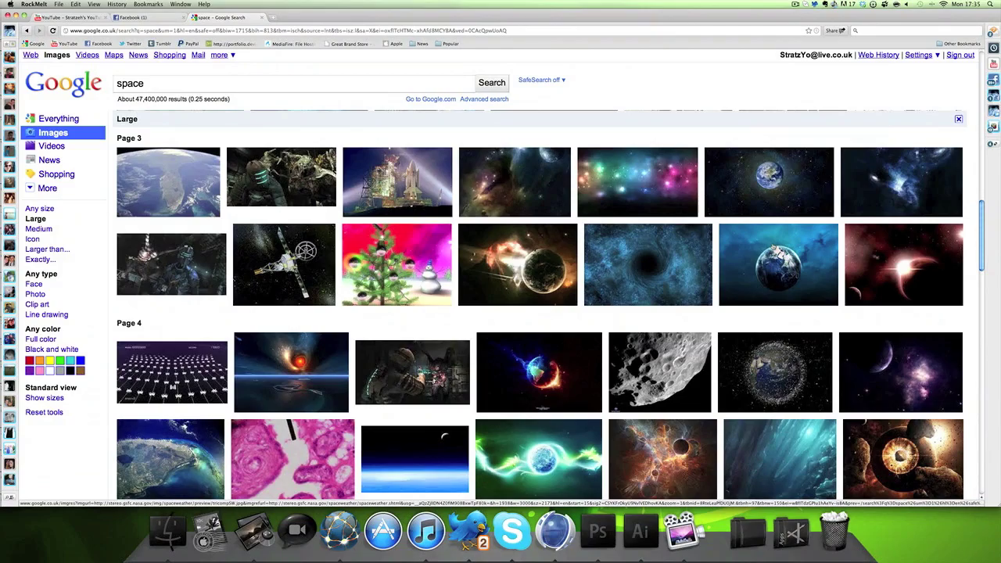
pyautogui.scroll(-5, 773, 247)
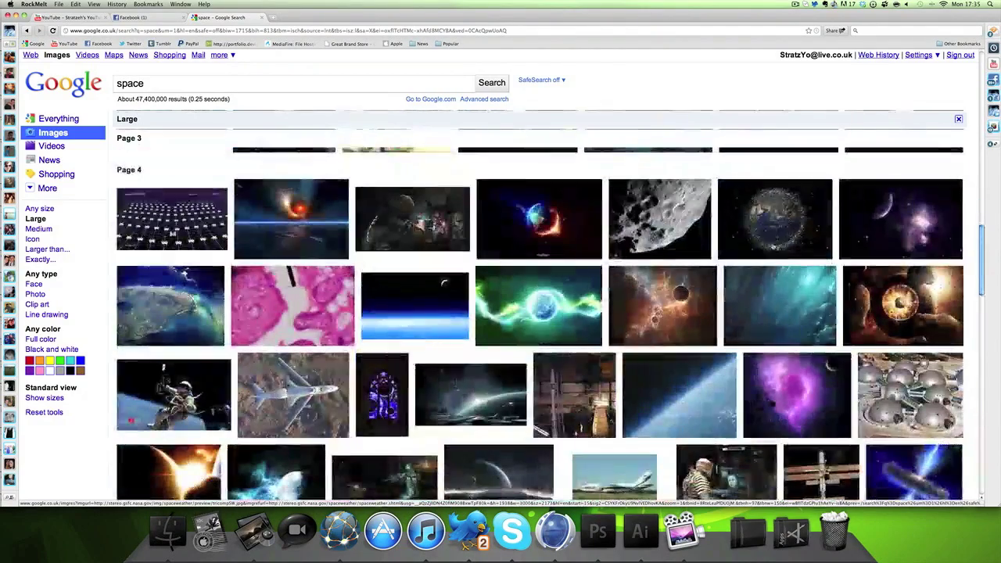
pyautogui.scroll(-4, 773, 248)
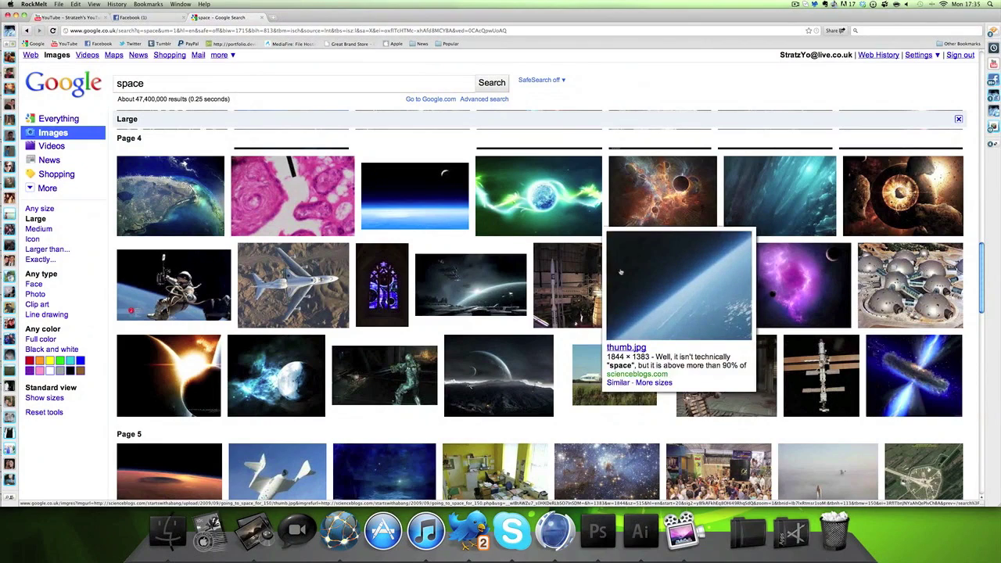
pyautogui.moveTo(198, 384)
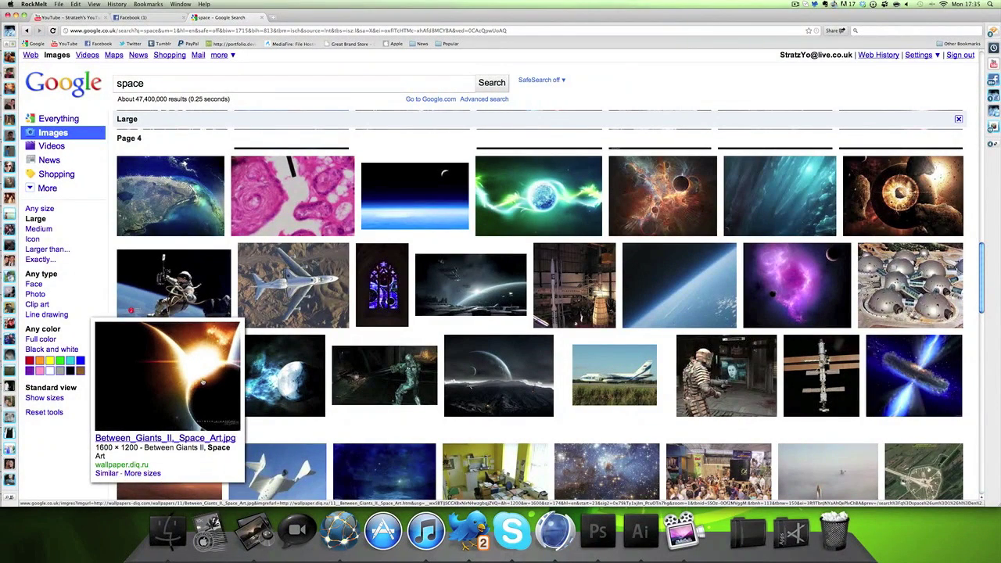
pyautogui.click(209, 381)
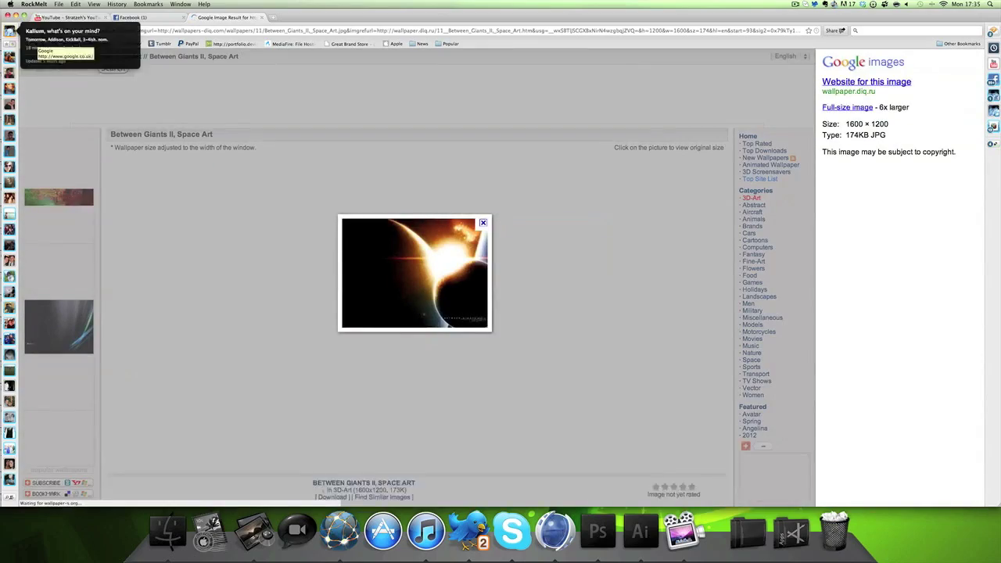
# Step: Reopen the "Between Giants II, Space Art" result, go to its wallpaper page and copy the large image
pyautogui.click(27, 30)
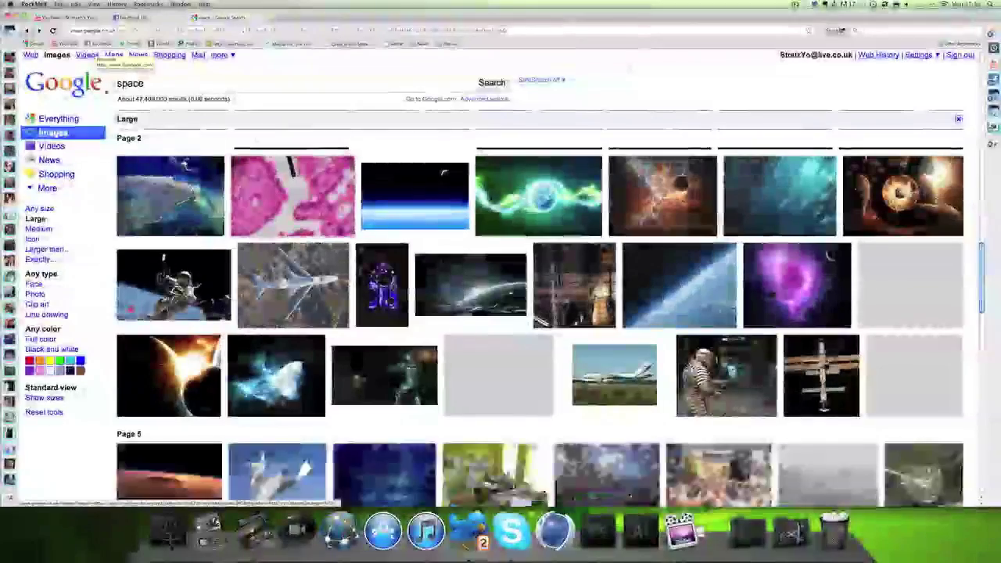
pyautogui.scroll(-2, 381, 255)
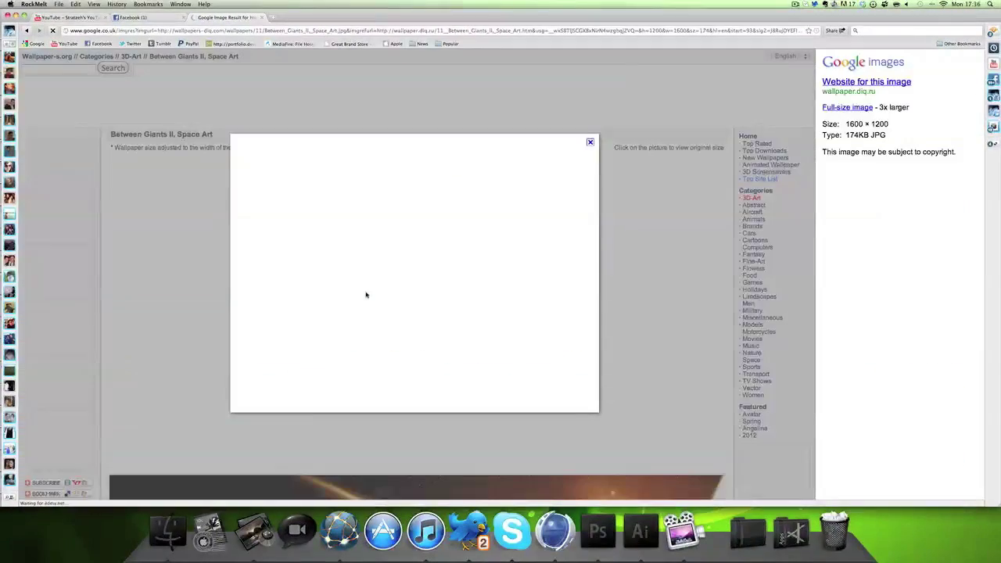
pyautogui.click(842, 93)
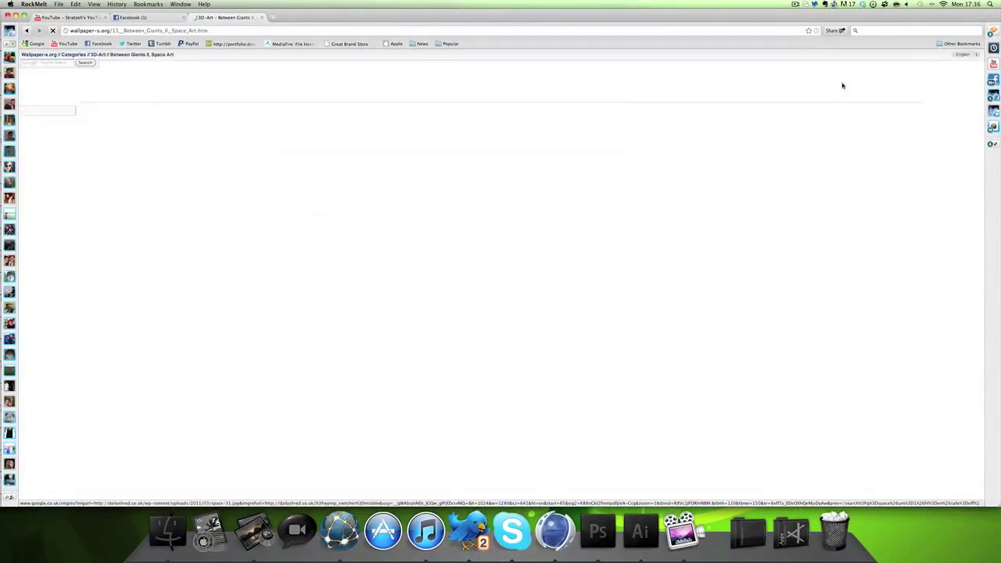
pyautogui.scroll(-3, 665, 327)
pyautogui.rightClick(454, 298)
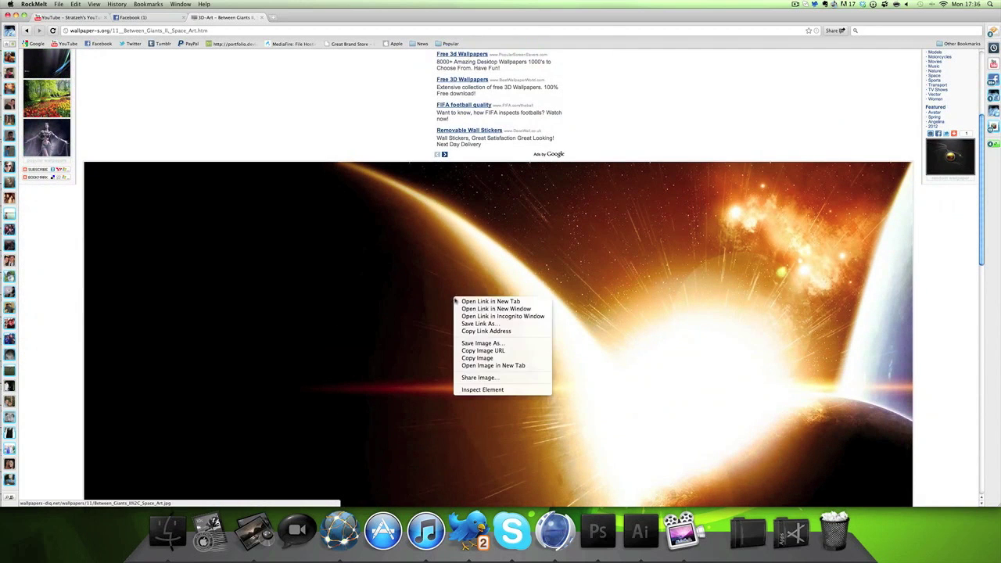
pyautogui.click(490, 358)
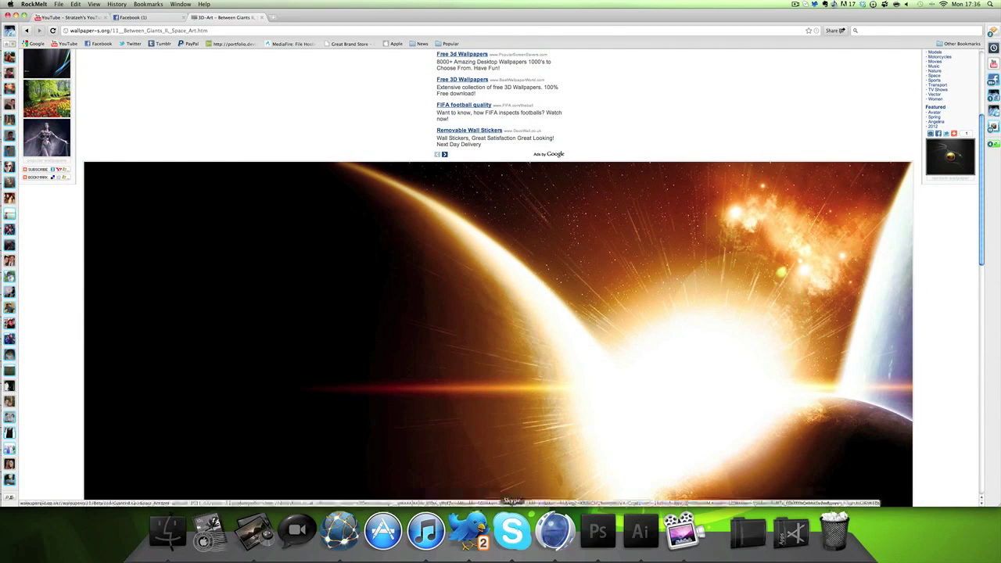
# Step: Switch to Photoshop, paste the space image above the green background layer and shift it towards the canvas's right edge
pyautogui.click(594, 536)
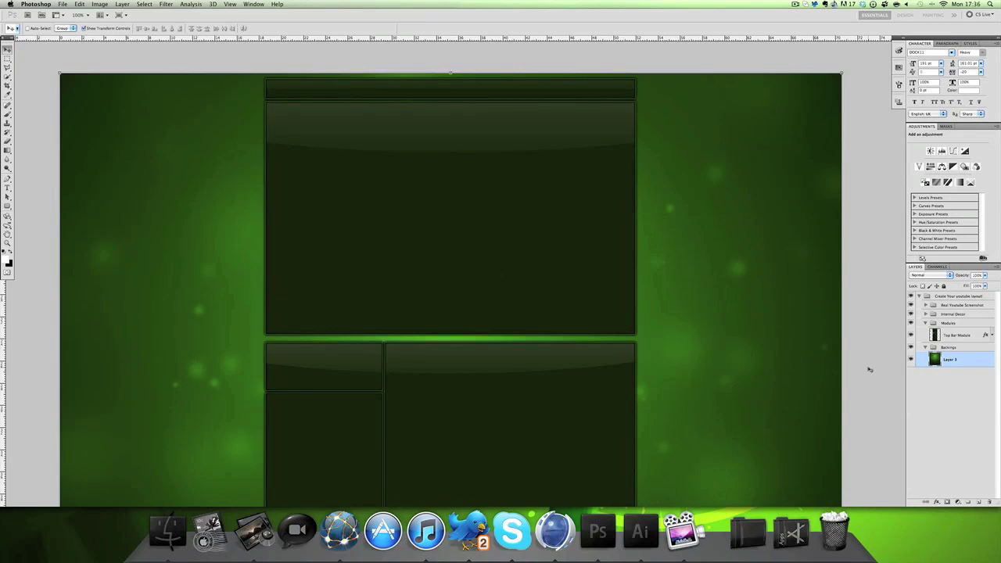
pyautogui.press('super+v')
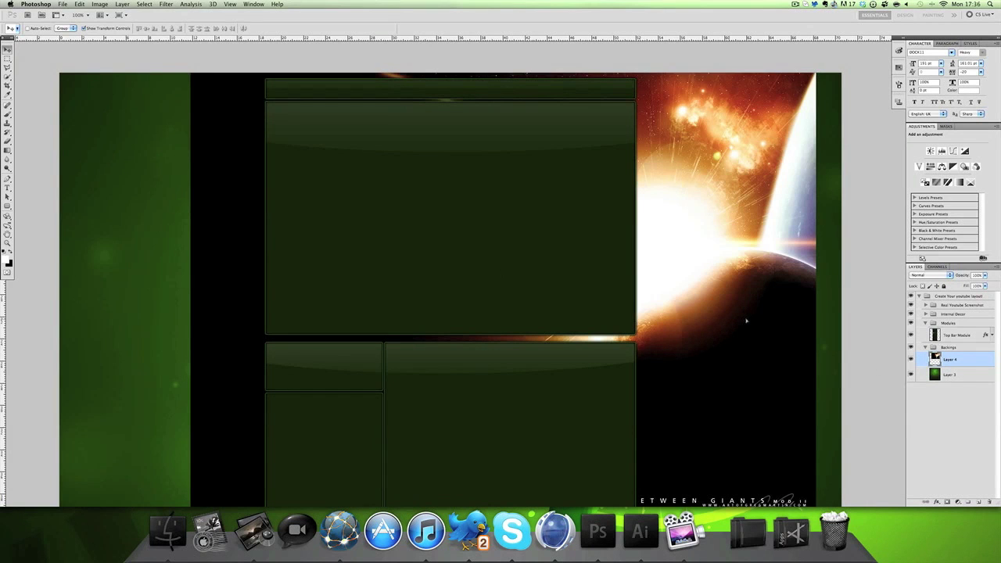
pyautogui.press('super+t')
pyautogui.scroll(-4, 777, 336)
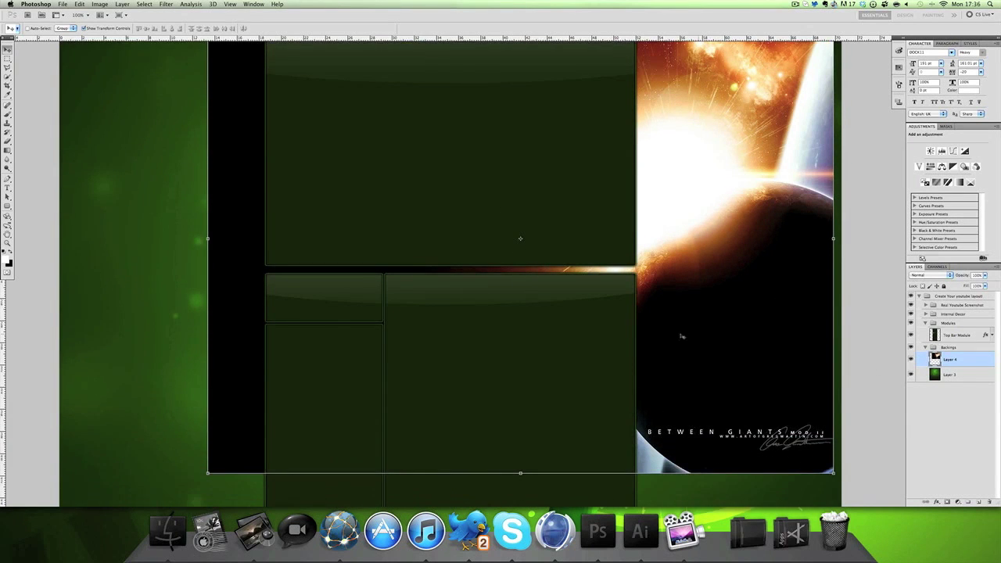
# Step: Select the bottom strip of the space image containing the title and signature with the Rectangular Marquee, delete it and deselect
pyautogui.click(7, 60)
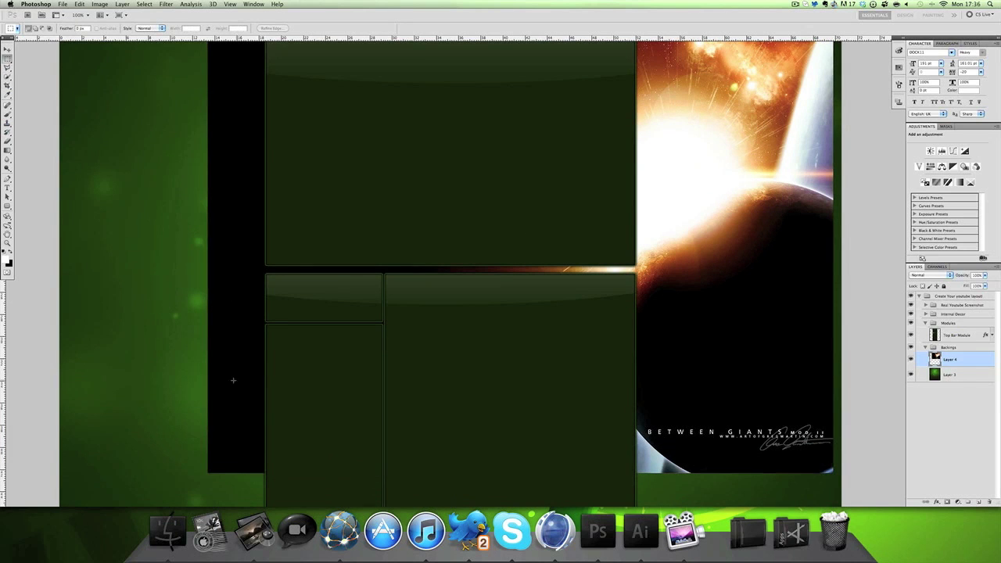
pyautogui.moveTo(462, 462); pyautogui.dragTo(918, 418)
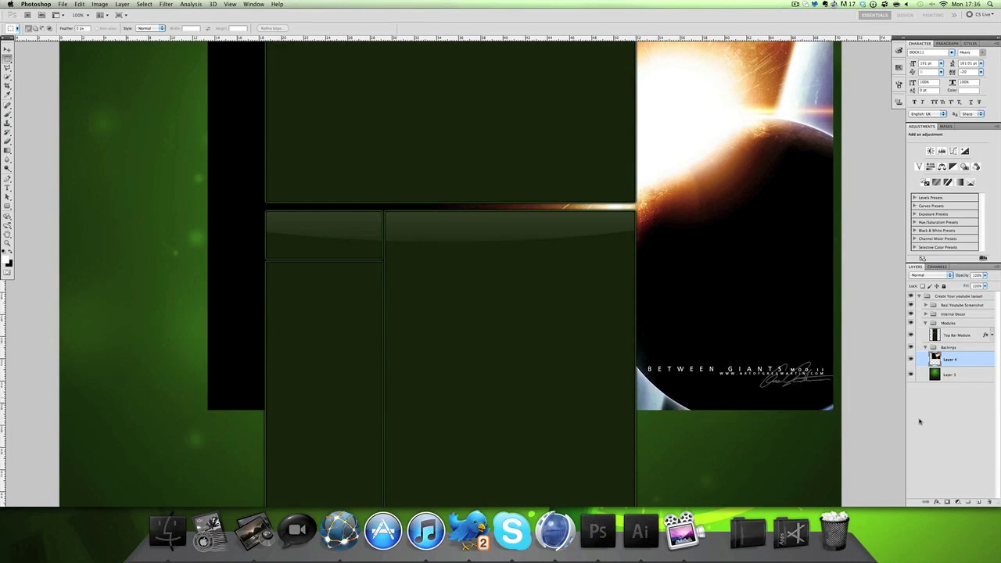
pyautogui.press('BackSpace')
pyautogui.press('super+d')
pyautogui.scroll(2, 805, 402)
pyautogui.hscroll(2, 806, 402)
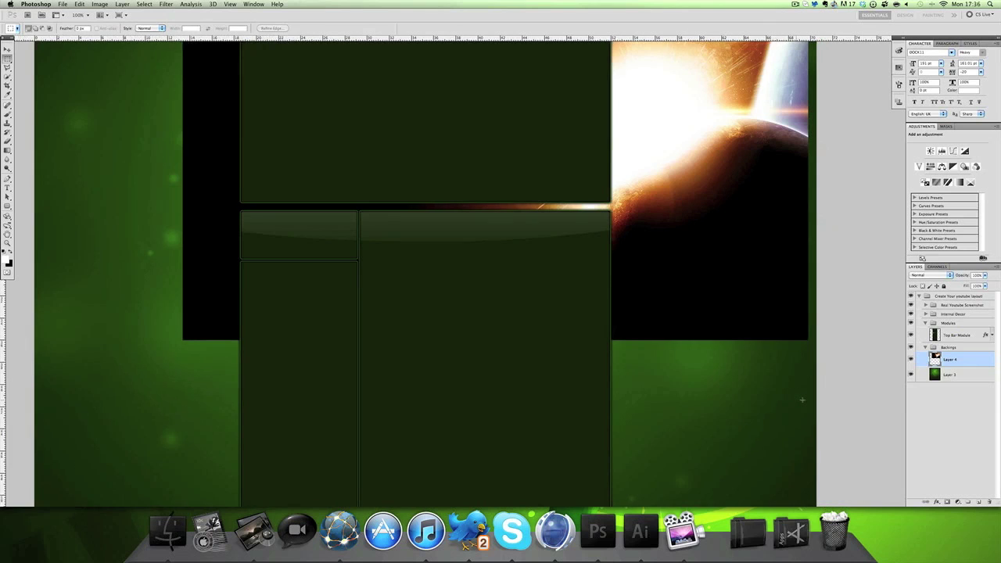
# Step: Move the space image into the canvas's upper right corner so it reaches past the top and right canvas edges
pyautogui.hscroll(1, 802, 400)
pyautogui.scroll(4, 802, 400)
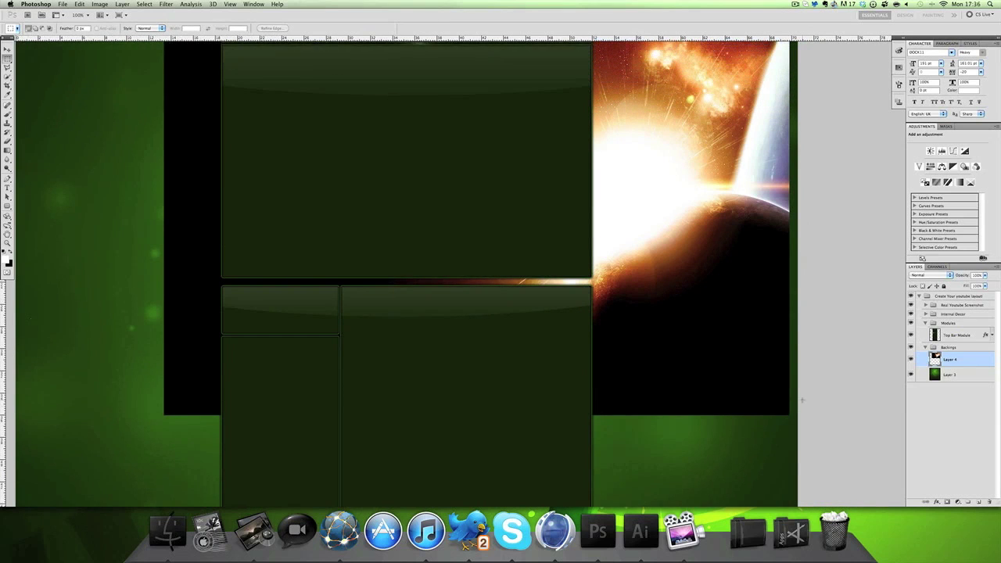
pyautogui.scroll(2, 801, 399)
pyautogui.click(7, 51)
pyautogui.moveTo(553, 247); pyautogui.dragTo(570, 247)
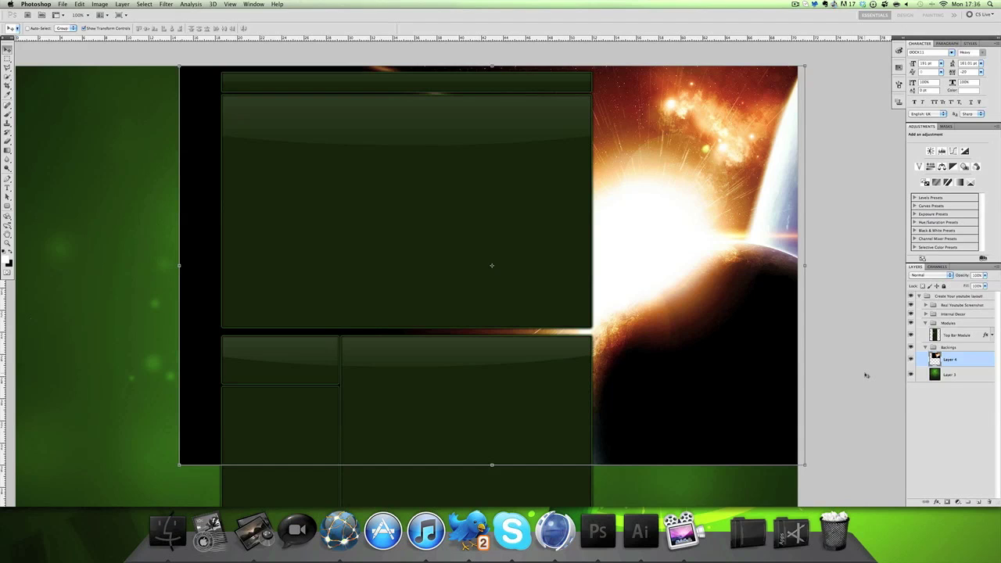
pyautogui.press('Return')
pyautogui.press('super+t')
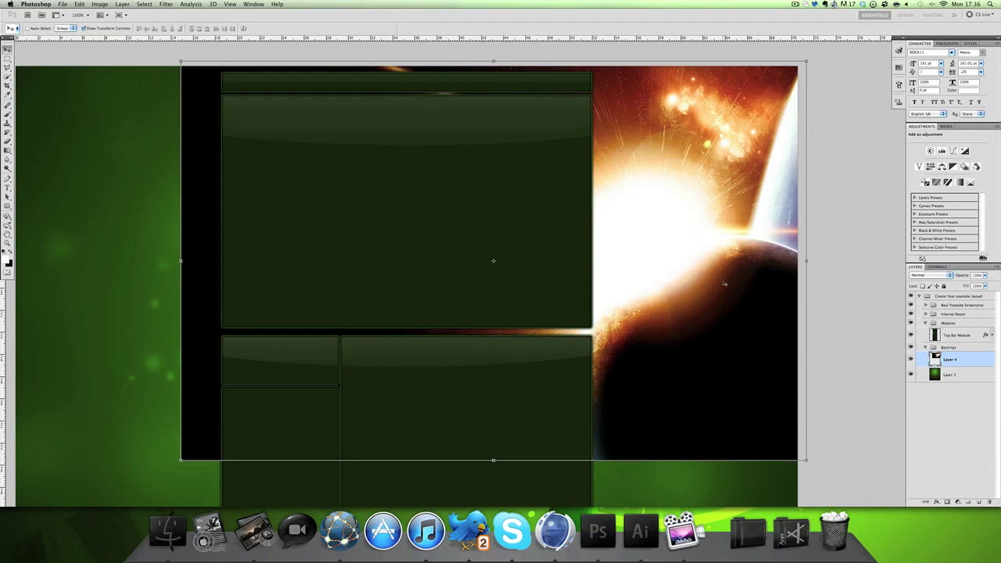
# Step: Set the space image layer's blend mode to Screen and deselect the layer
pyautogui.click(947, 276)
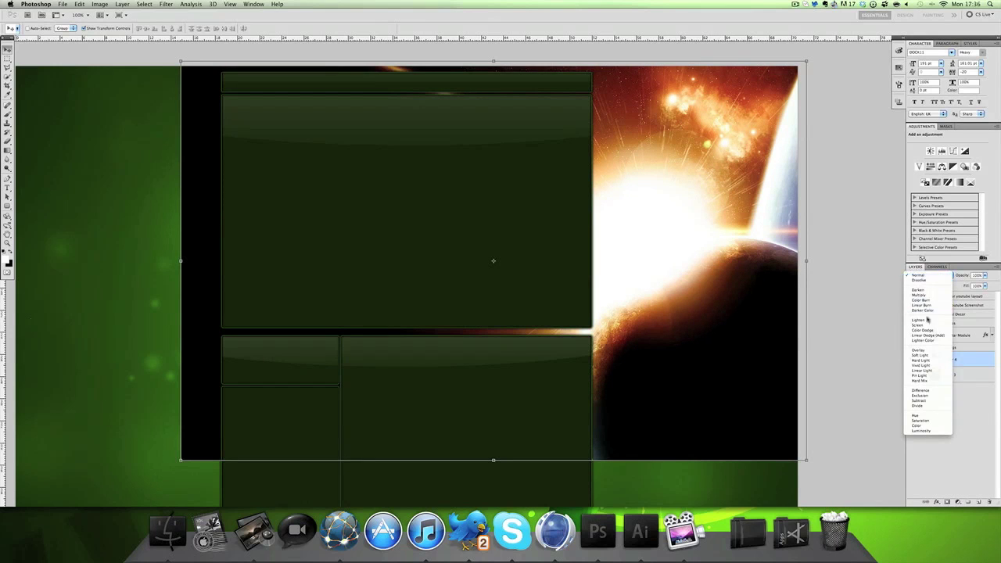
pyautogui.click(928, 326)
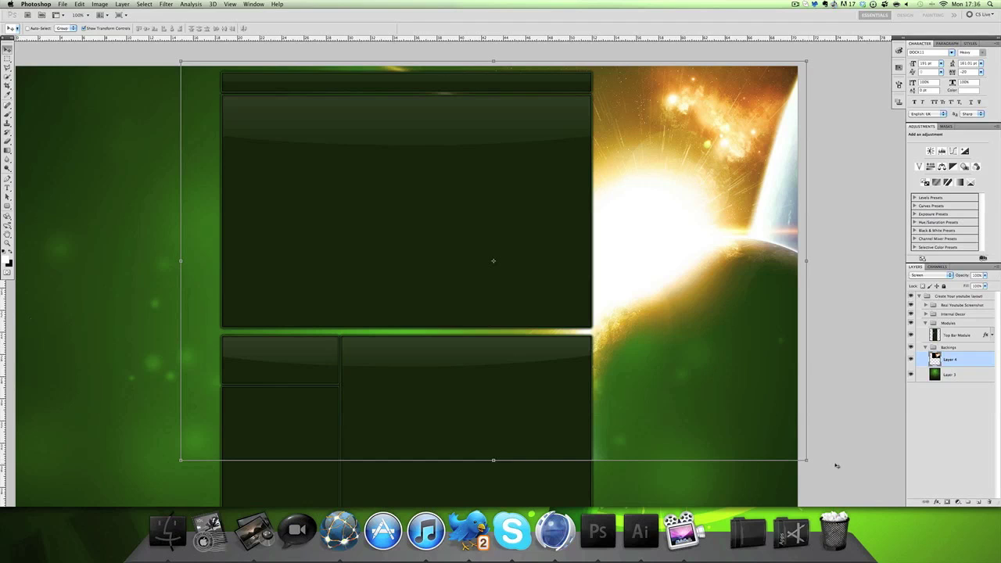
pyautogui.click(953, 443)
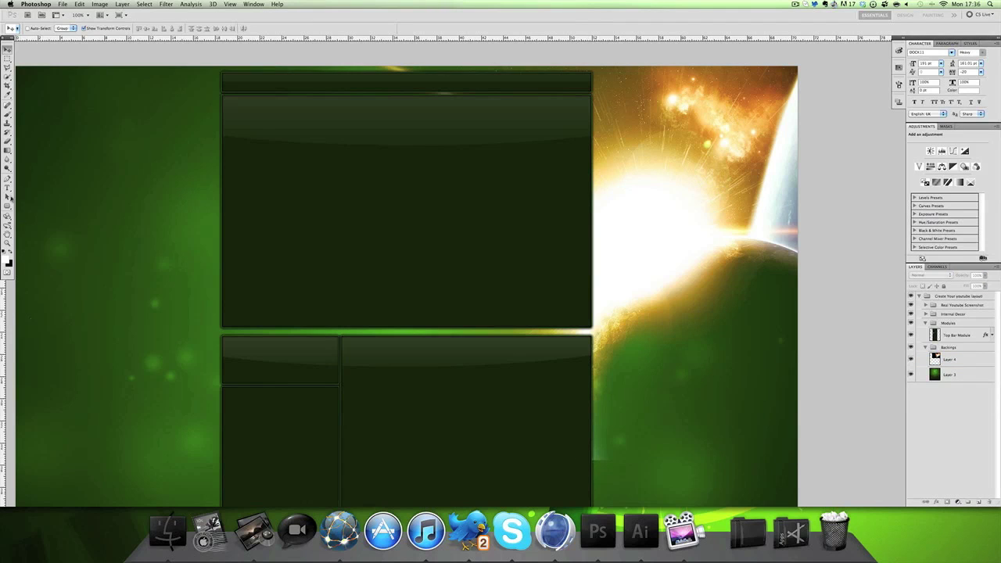
# Step: Erase the hard lower edge of the space image on Layer 4 with a soft 181 px eraser at 0% hardness
pyautogui.click(7, 142)
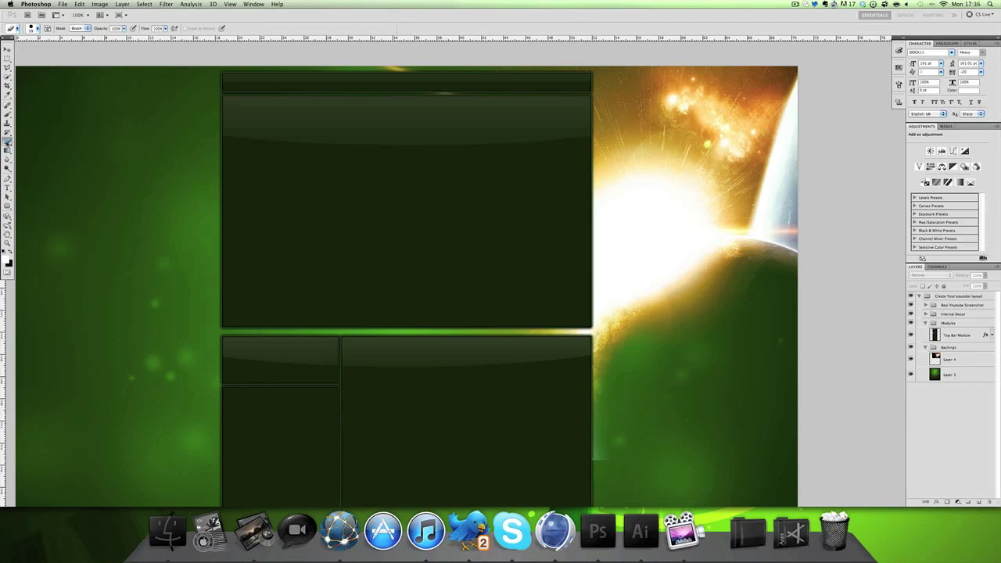
pyautogui.click(37, 29)
pyautogui.click(65, 81)
pyautogui.click(67, 50)
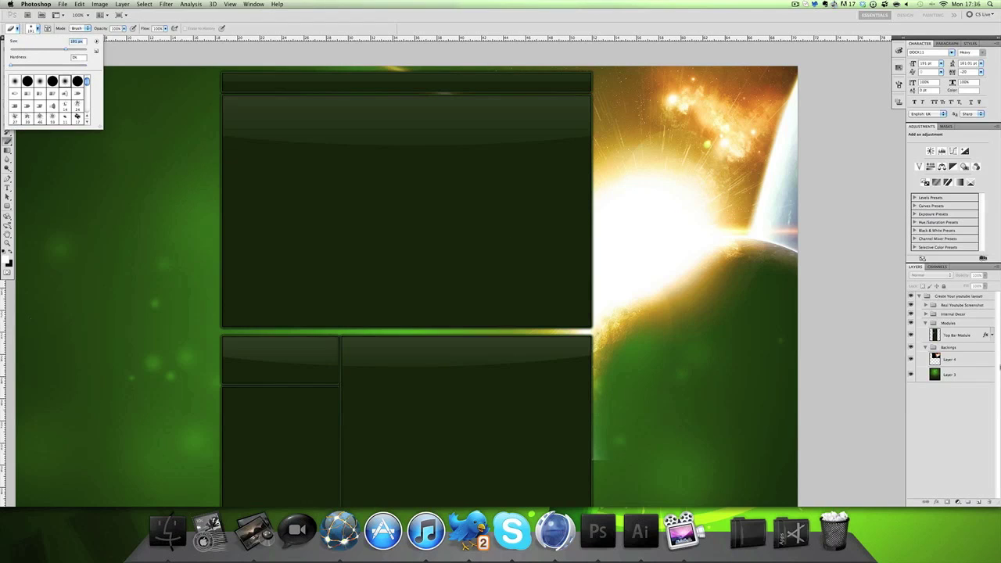
pyautogui.click(964, 360)
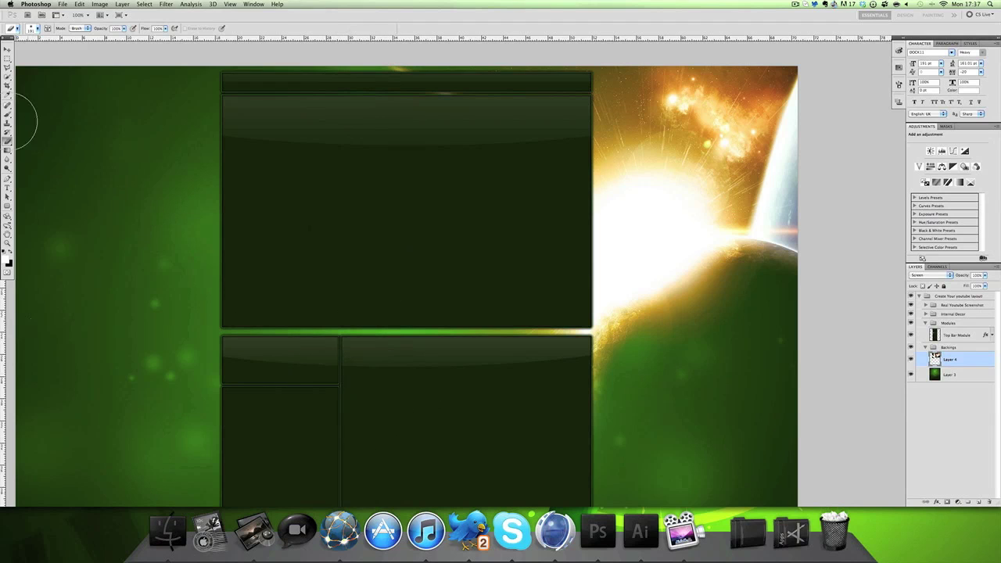
pyautogui.click(8, 50)
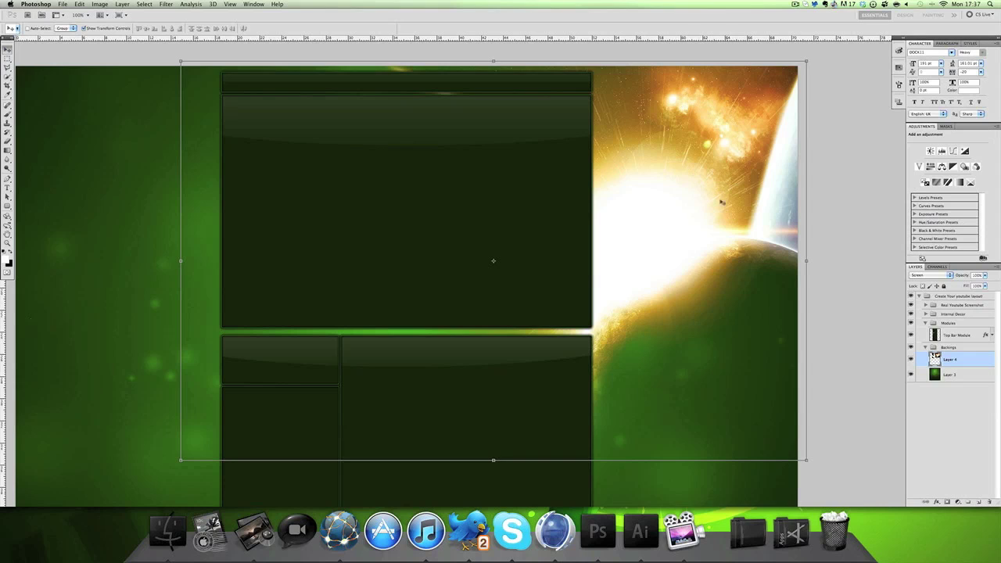
# Step: Clip a Hue/Saturation adjustment to the space image, set Hue to +97 to turn it green, and merge it down
pyautogui.click(930, 167)
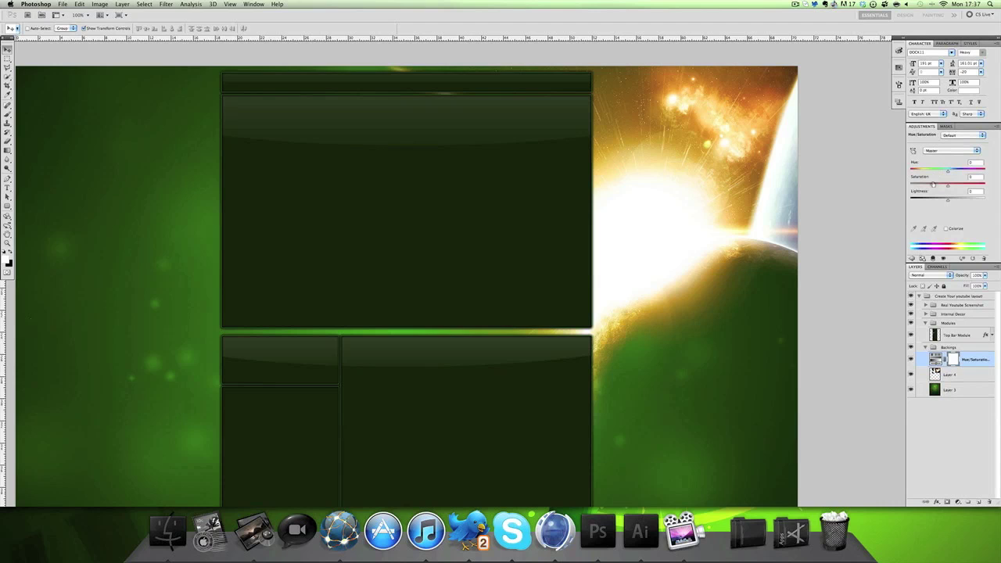
pyautogui.keyDown('alt'); pyautogui.click(984, 365); pyautogui.keyUp('alt')
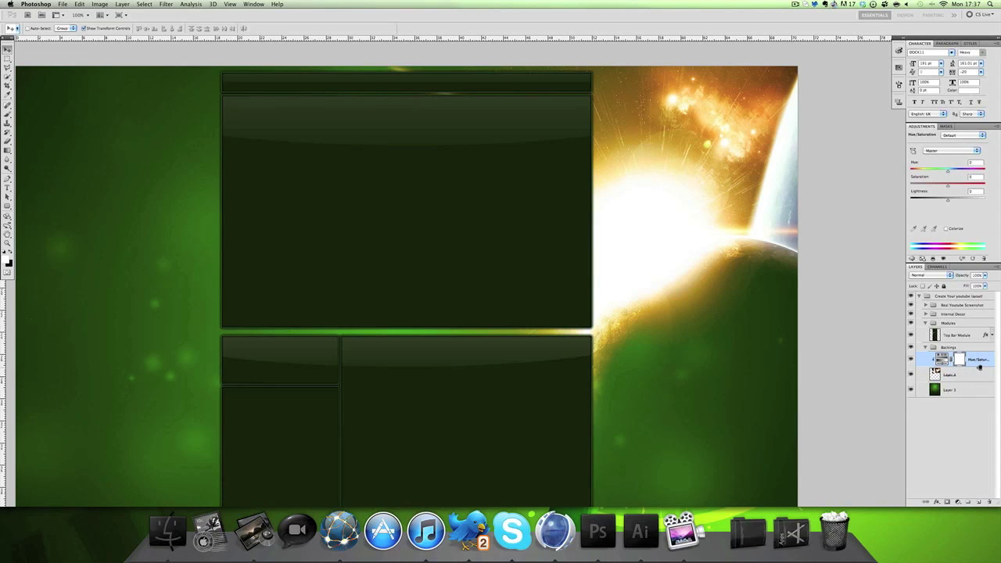
pyautogui.moveTo(946, 170); pyautogui.dragTo(969, 175)
pyautogui.rightClick(977, 364)
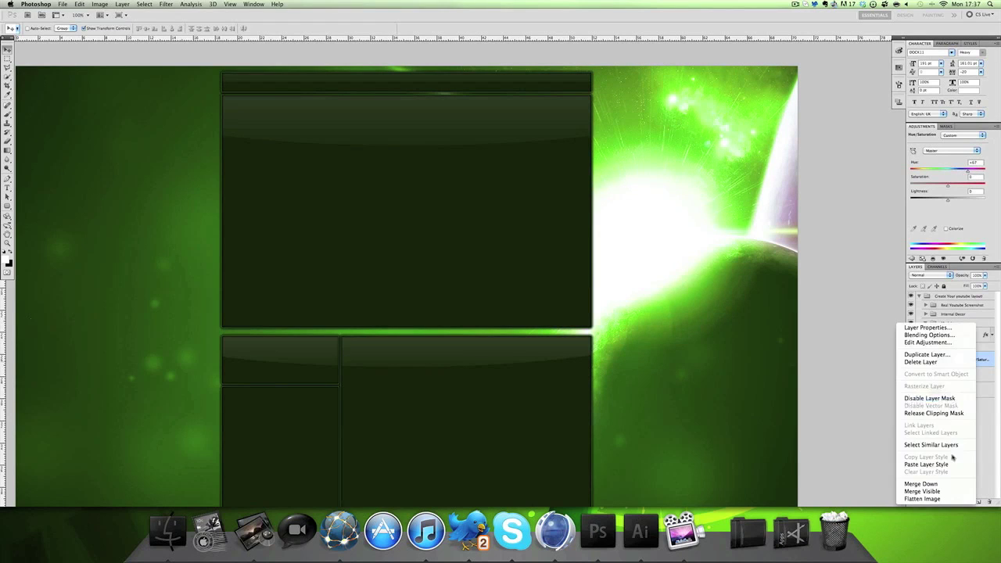
pyautogui.click(922, 485)
# Step: Flip the green space image horizontally and place it along the canvas's left edge behind the panels
pyautogui.moveTo(424, 297); pyautogui.dragTo(317, 298)
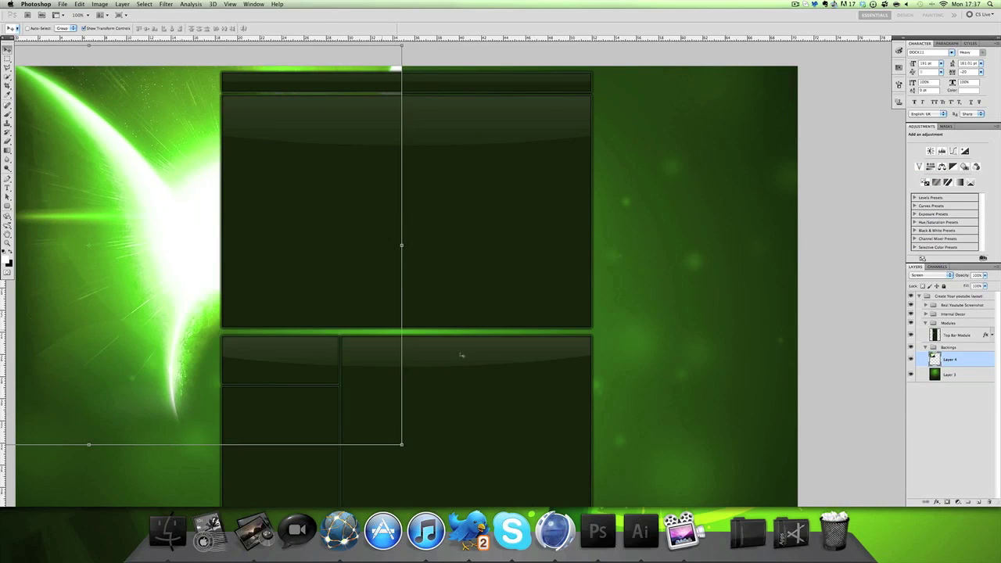
pyautogui.click(936, 416)
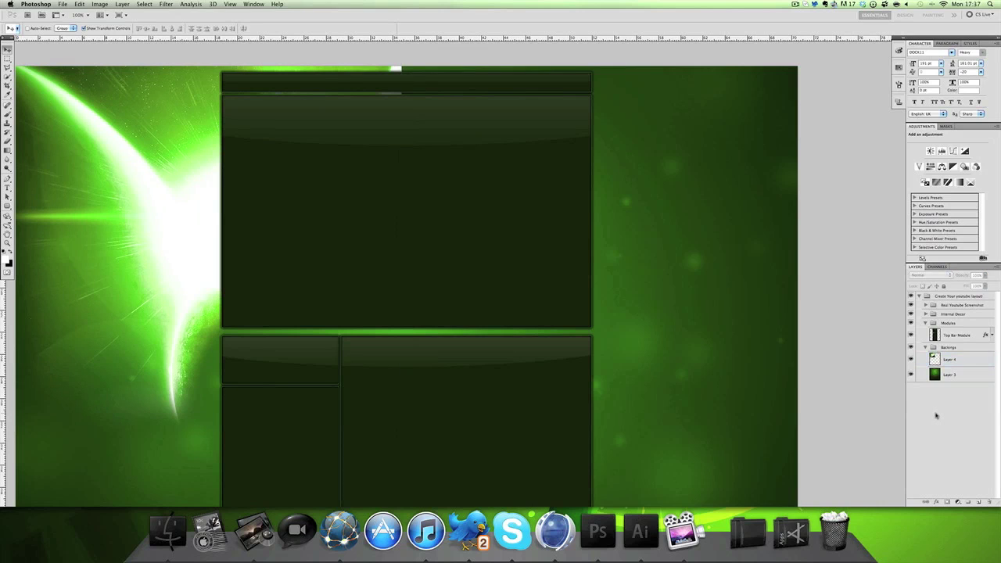
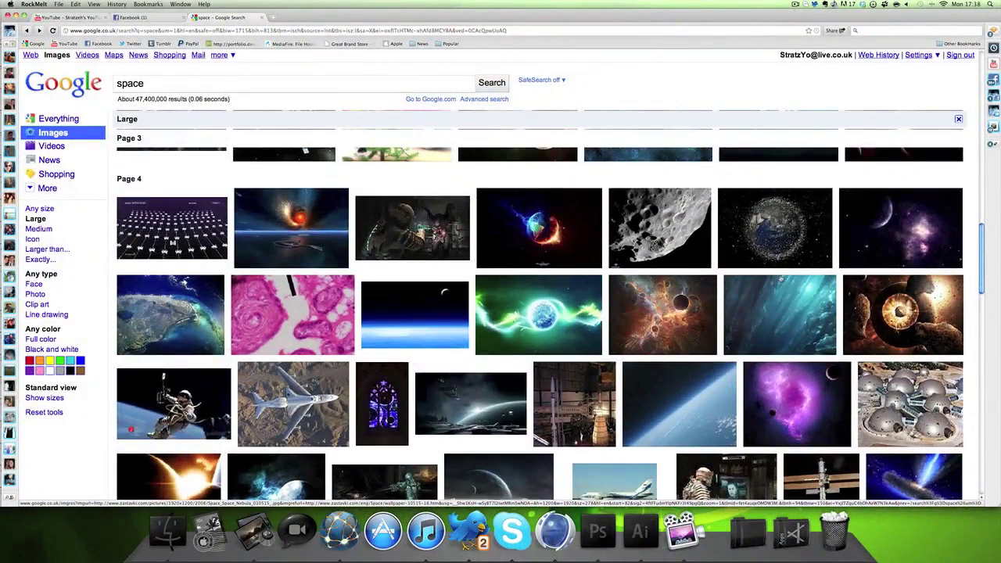
# Step: Open the 1280 × 800 purple planet and nebula picture from the space image results at full size and copy it
pyautogui.scroll(3, 779, 278)
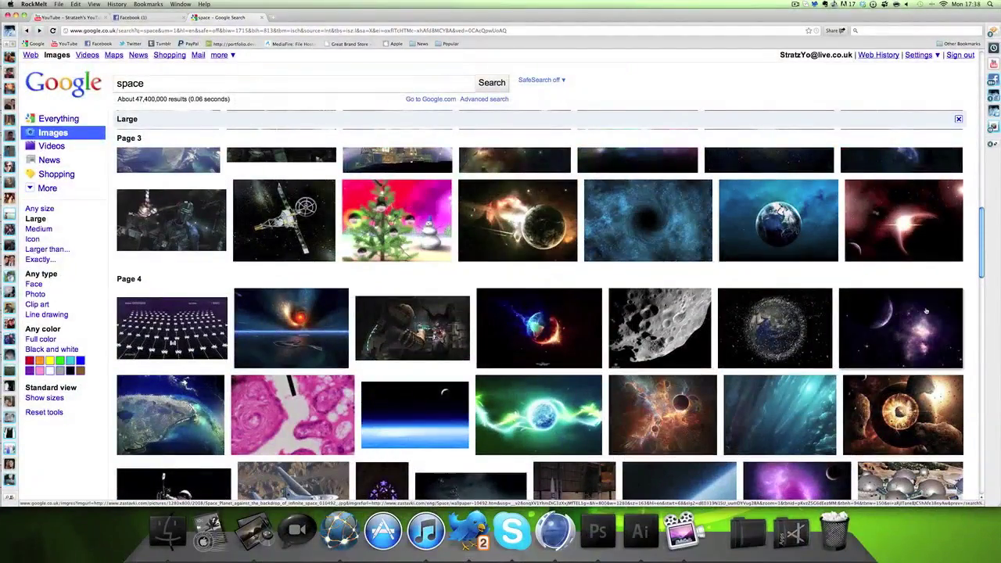
pyautogui.click(927, 313)
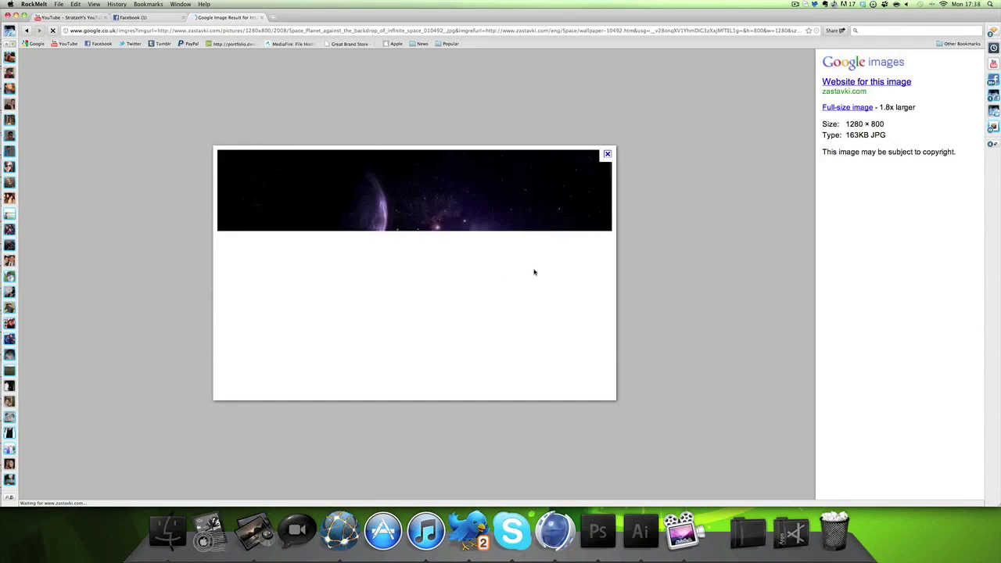
pyautogui.click(861, 107)
pyautogui.rightClick(408, 222)
pyautogui.click(426, 241)
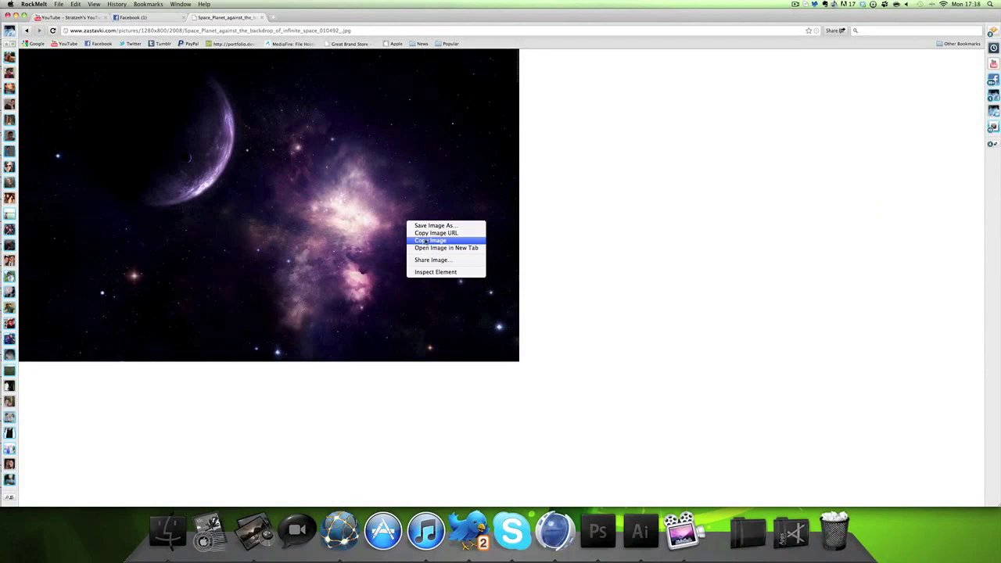
# Step: Switch to Photoshop, paste the nebula picture above Layer 4 and move it to the canvas's upper right area
pyautogui.click(598, 532)
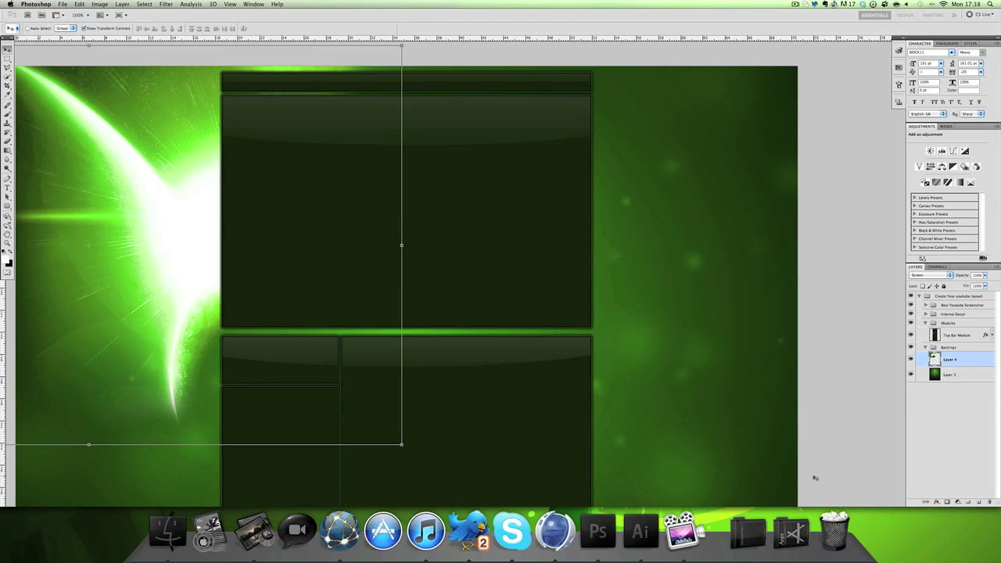
pyautogui.press('super+v')
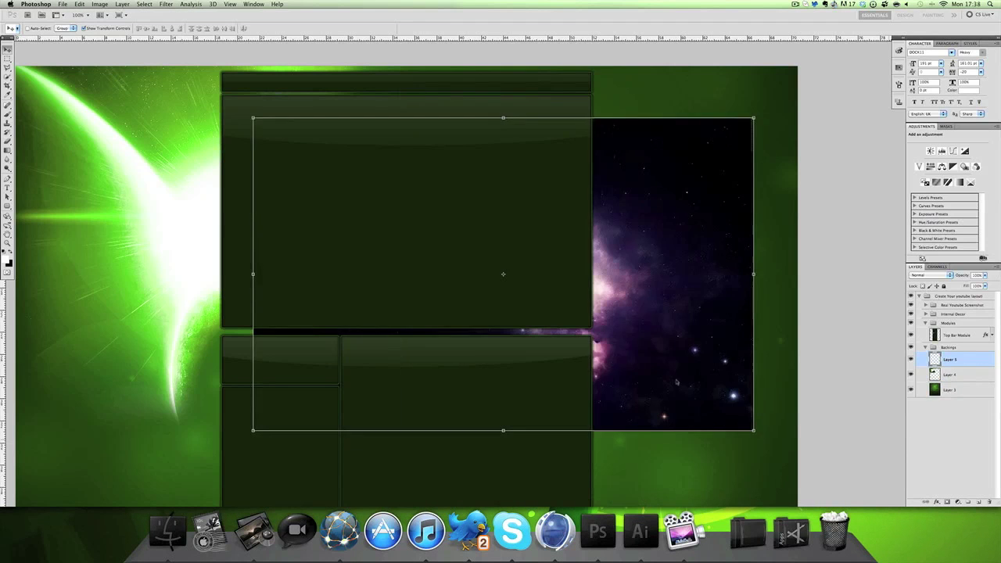
pyautogui.moveTo(771, 323); pyautogui.dragTo(788, 292)
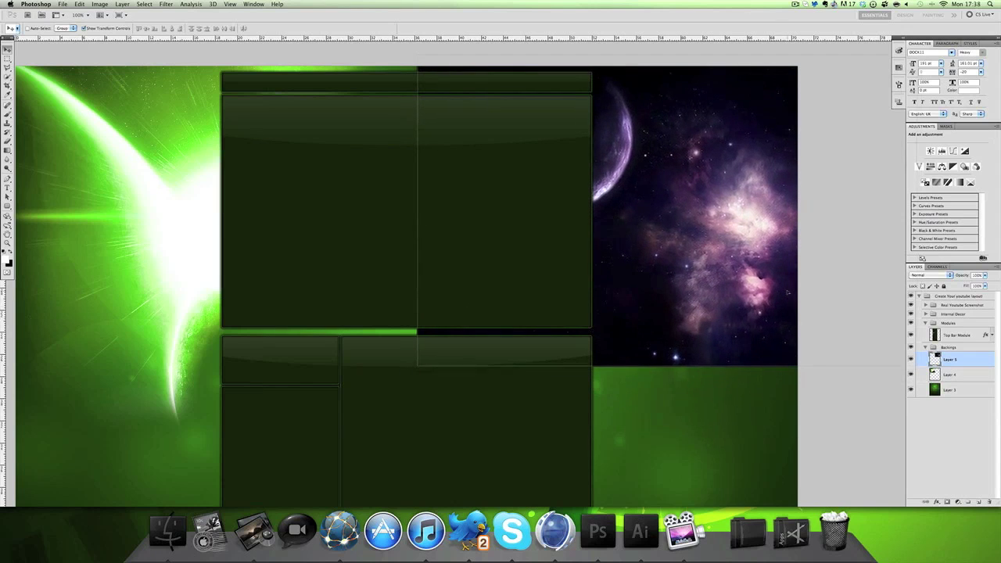
# Step: Set the nebula layer's blend mode to Screen and erase its hard lower edge with the soft eraser
pyautogui.press('super+t')
pyautogui.click(940, 277)
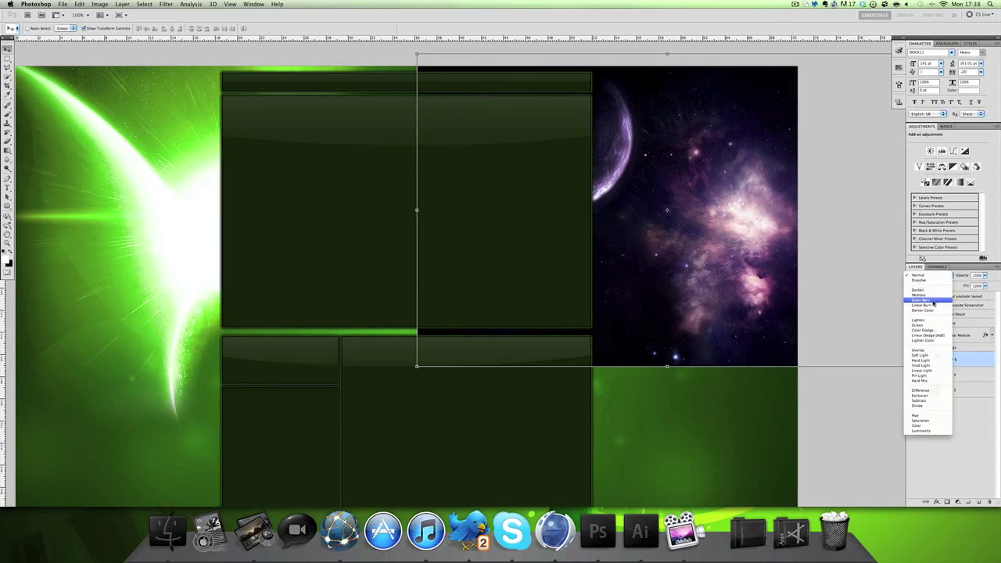
pyautogui.click(926, 327)
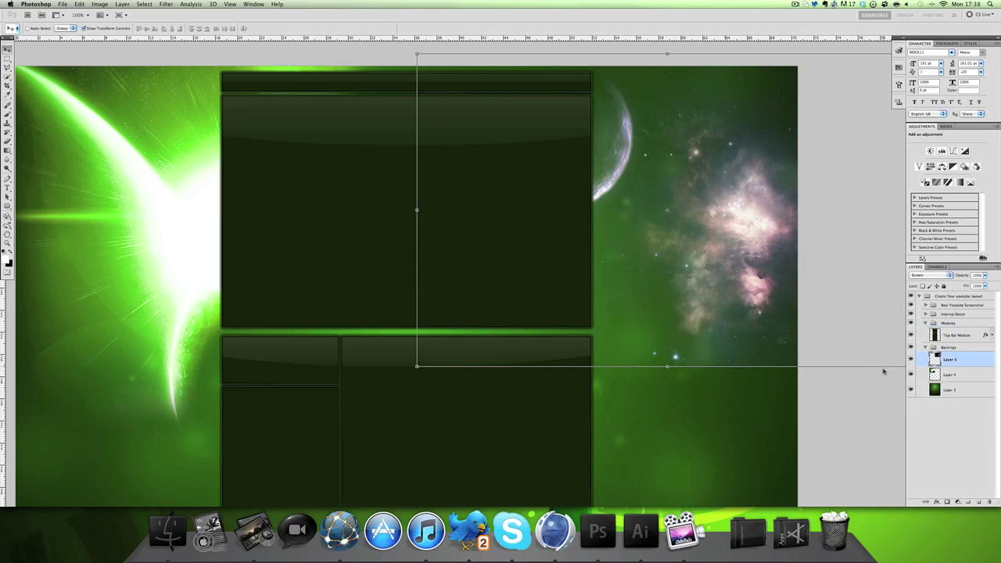
pyautogui.click(7, 142)
pyautogui.moveTo(608, 365); pyautogui.dragTo(813, 372)
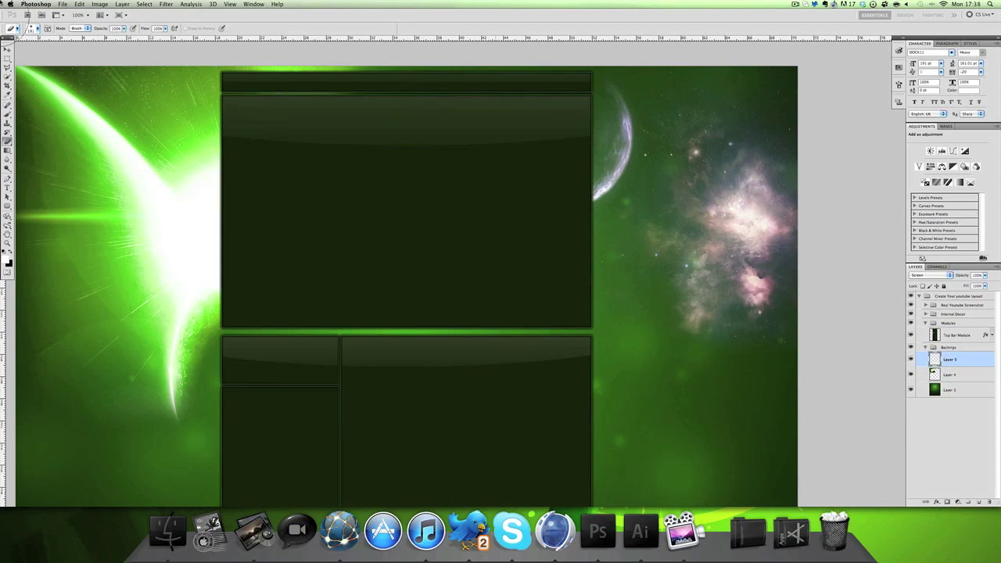
# Step: Clip a Hue/Saturation adjustment to the nebula layer with Hue -180 and Saturation +47, and merge it down
pyautogui.click(8, 50)
pyautogui.click(930, 165)
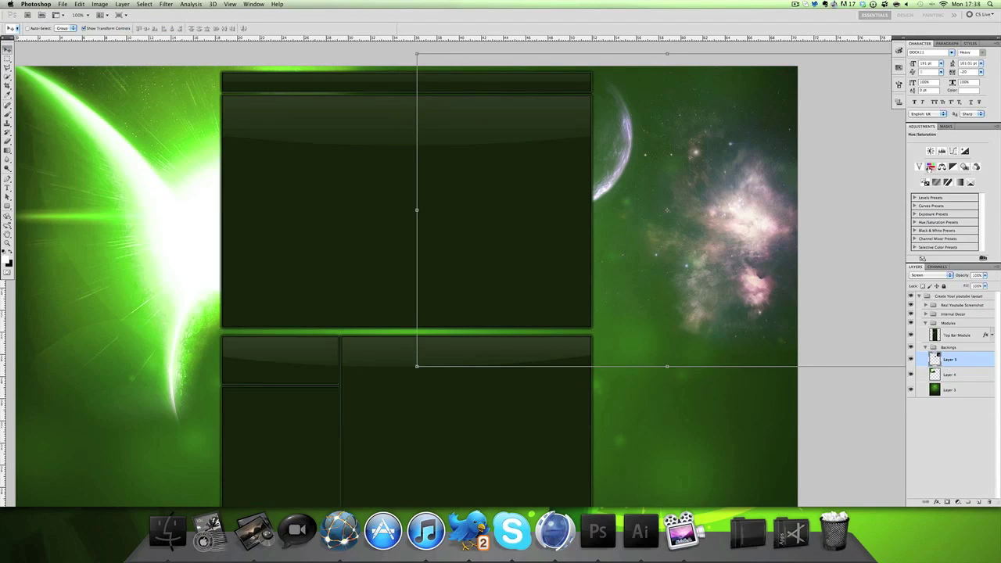
pyautogui.keyDown('alt'); pyautogui.click(982, 366); pyautogui.keyUp('alt')
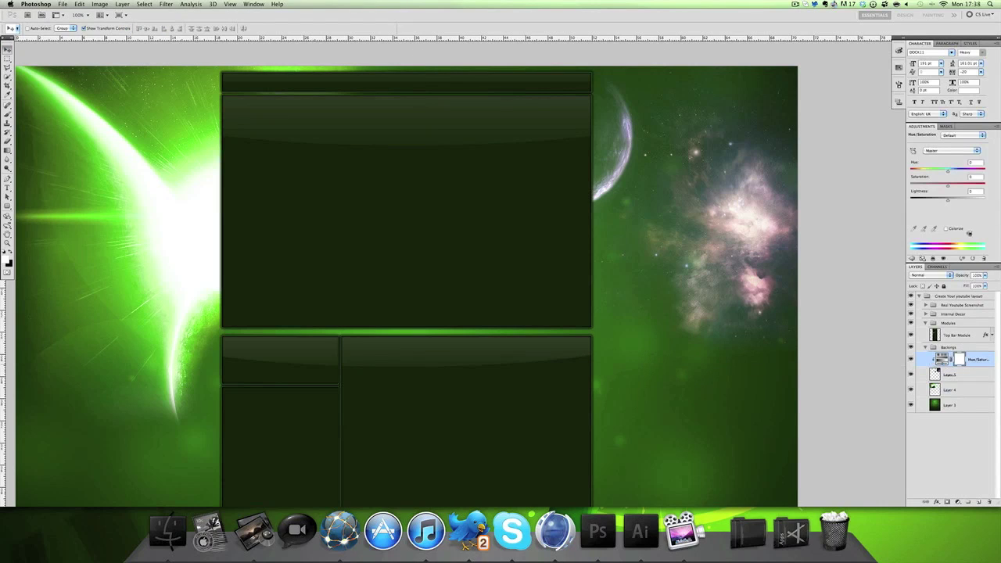
pyautogui.moveTo(946, 173); pyautogui.dragTo(965, 189)
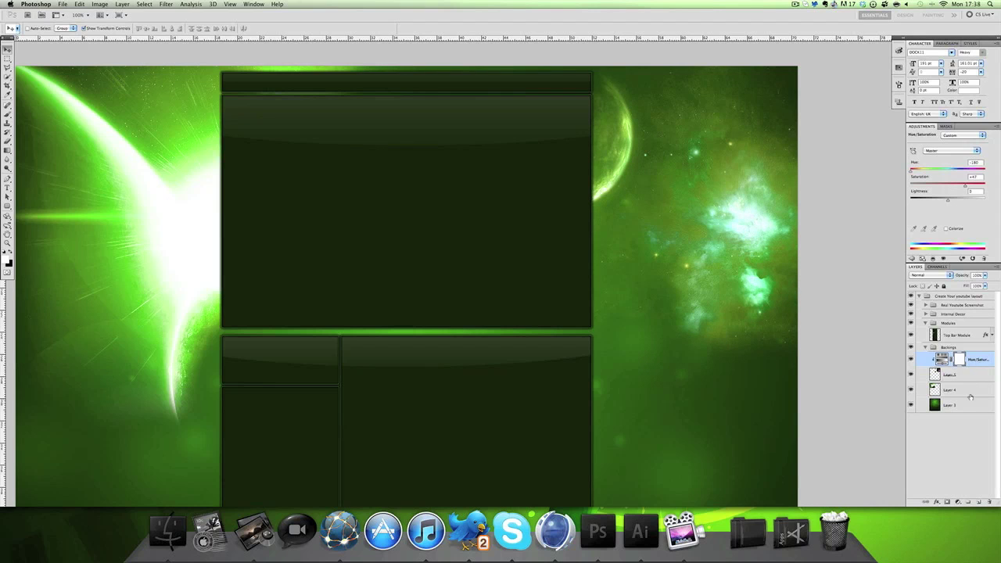
pyautogui.rightClick(972, 359)
pyautogui.click(928, 482)
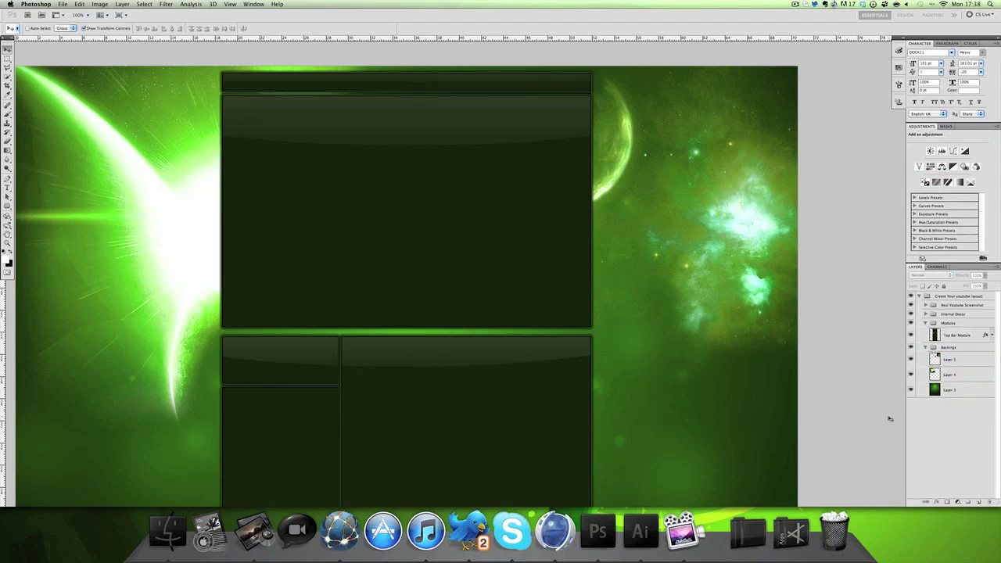
pyautogui.scroll(-4, 645, 321)
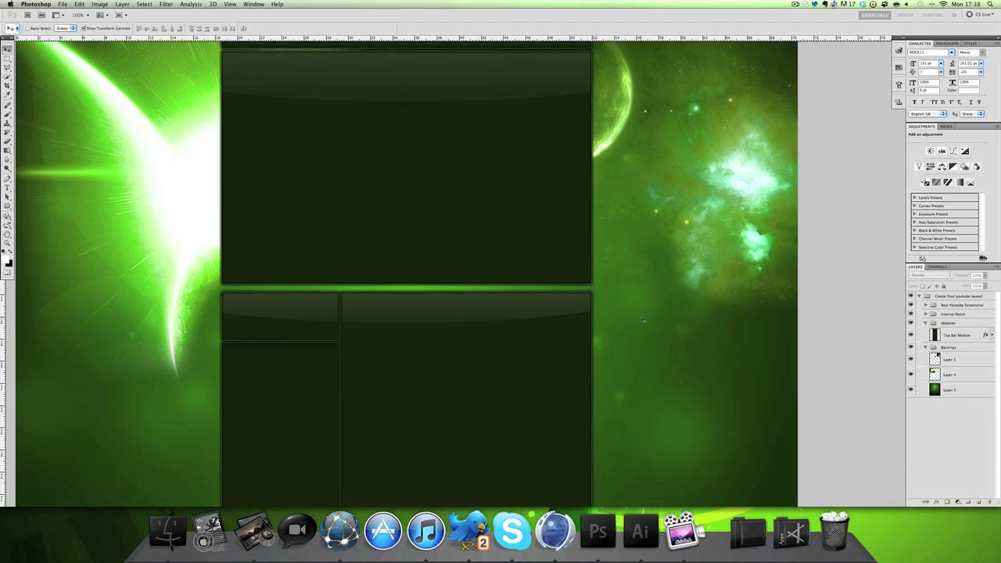
pyautogui.scroll(4, 642, 321)
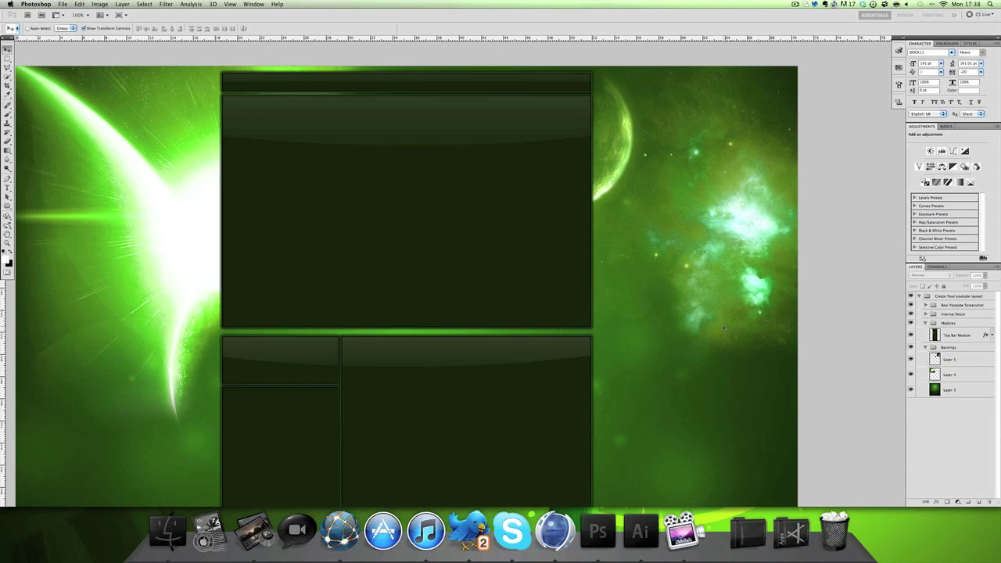
pyautogui.hscroll(-3, 435, 318)
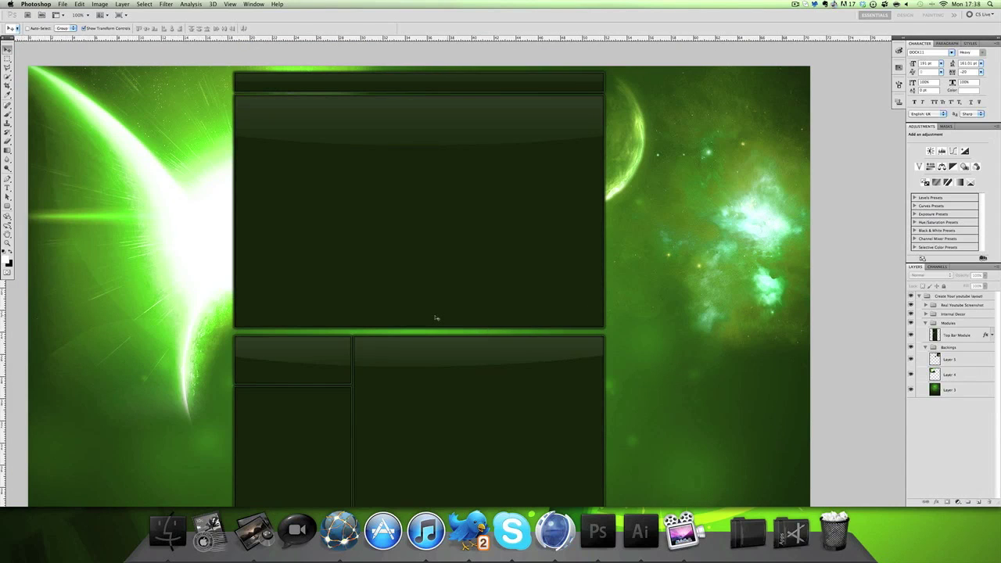
pyautogui.scroll(1, 436, 318)
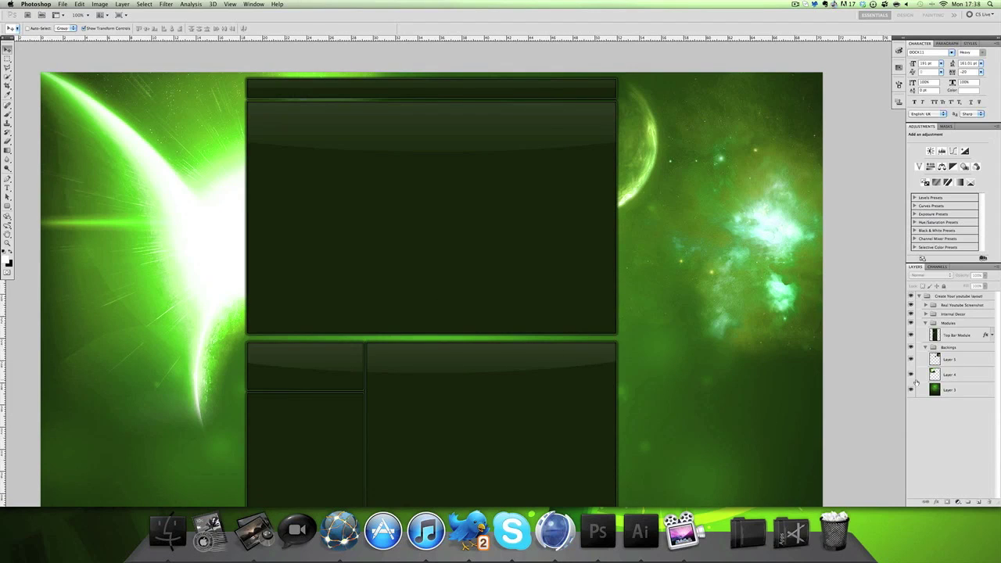
# Step: Try the Overlay blend mode on Layer 4 and return the layer to Screen
pyautogui.click(954, 382)
pyautogui.keyDown('shift'); pyautogui.click(954, 359); pyautogui.keyUp('shift')
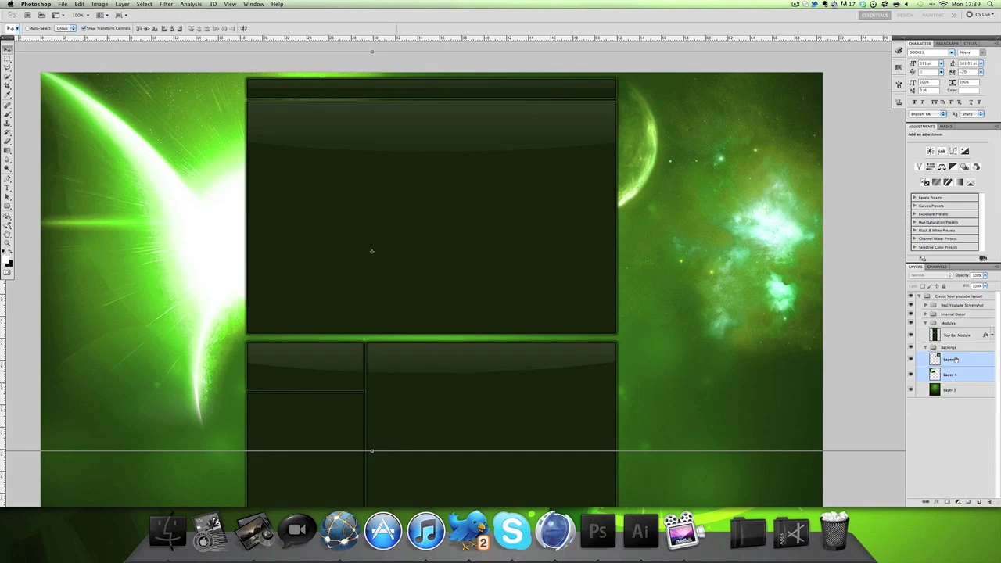
pyautogui.click(955, 375)
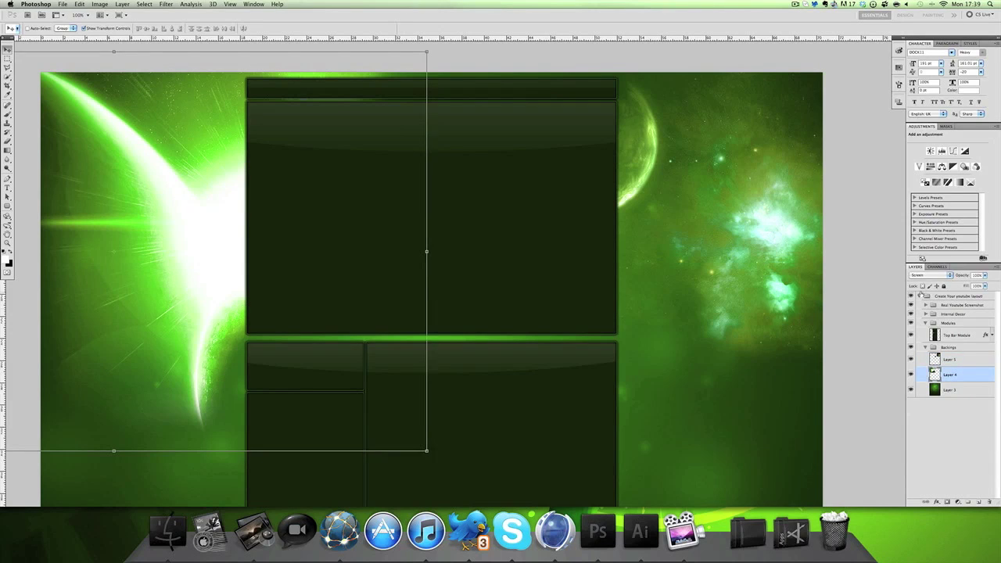
pyautogui.click(930, 276)
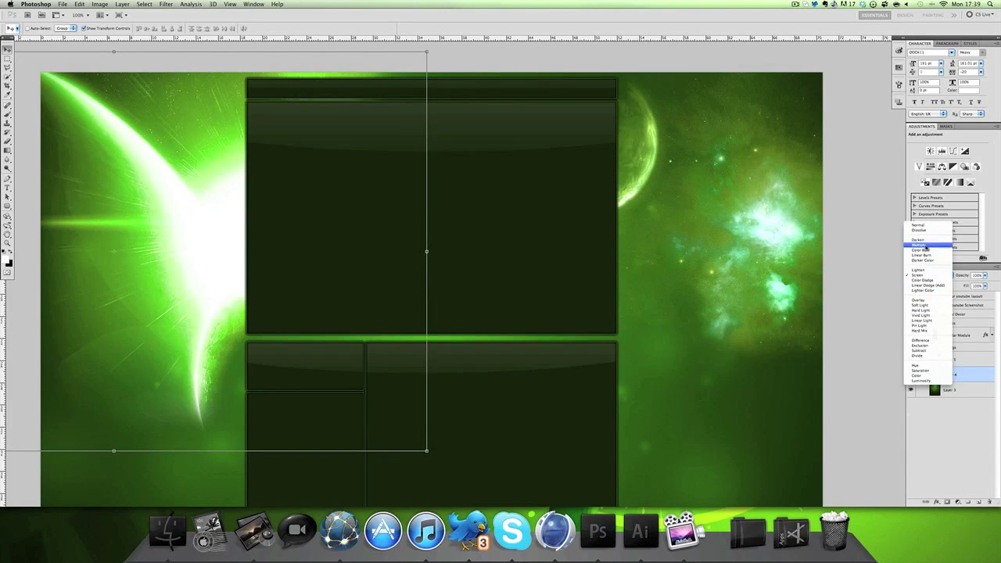
pyautogui.click(927, 300)
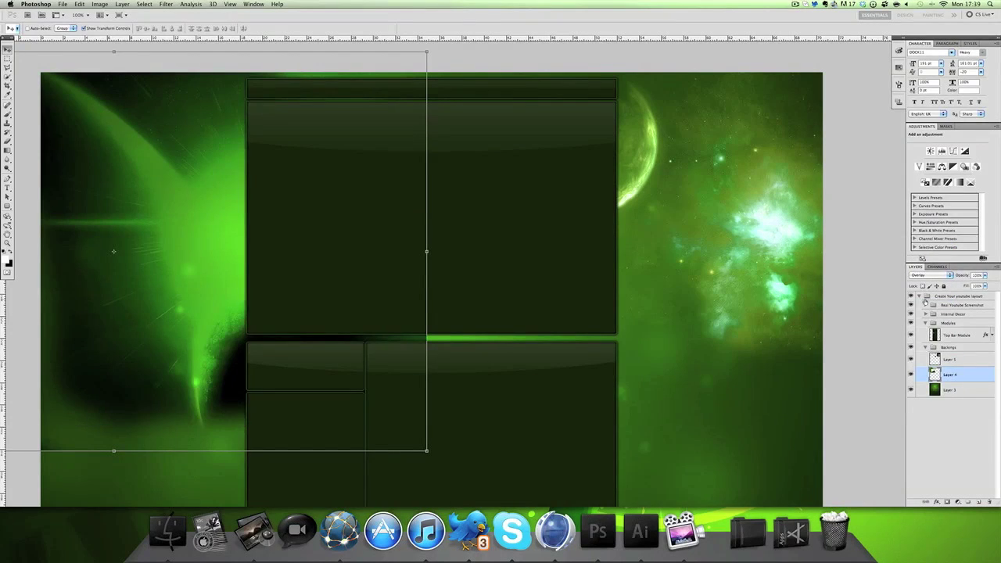
pyautogui.click(925, 277)
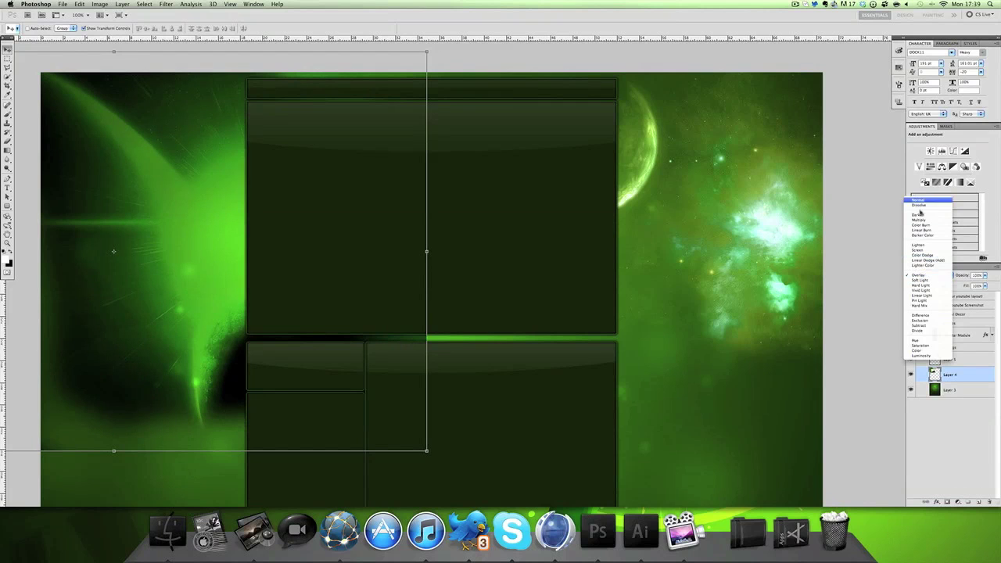
pyautogui.click(919, 249)
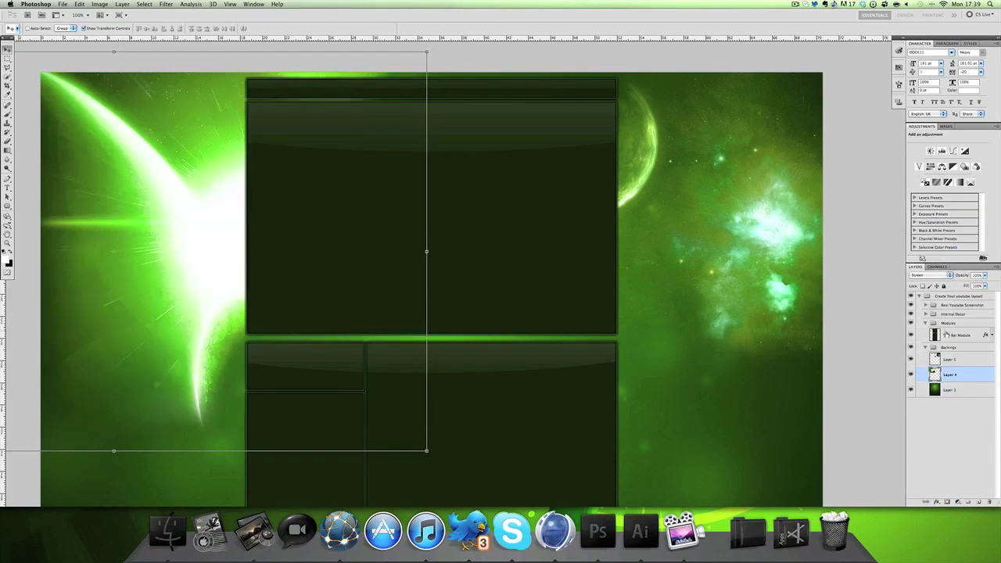
# Step: Delete both space image layers, Layer 4 and Layer 5, from the Backings group
pyautogui.keyDown('shift'); pyautogui.click(950, 359); pyautogui.keyUp('shift')
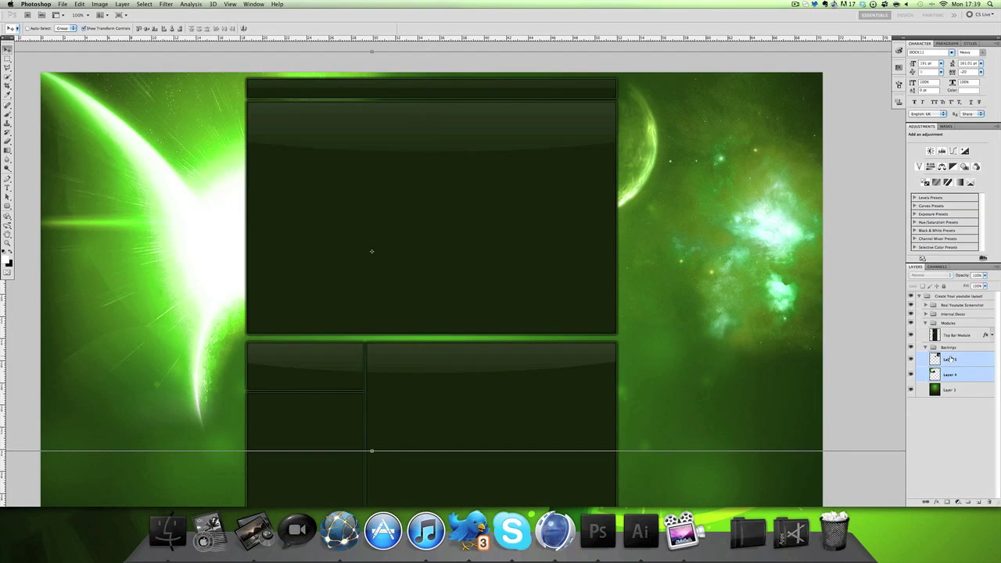
pyautogui.press('Delete')
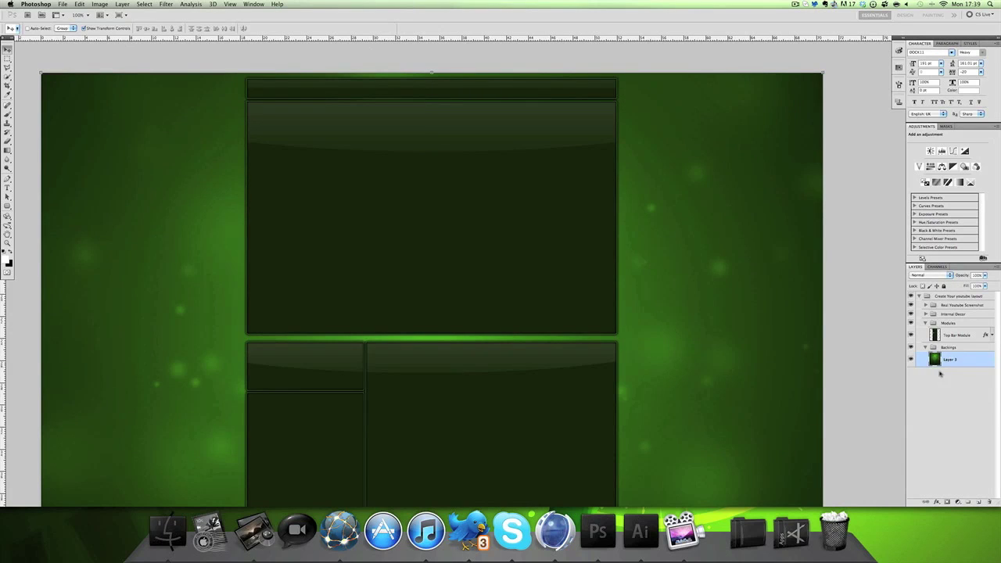
pyautogui.click(944, 401)
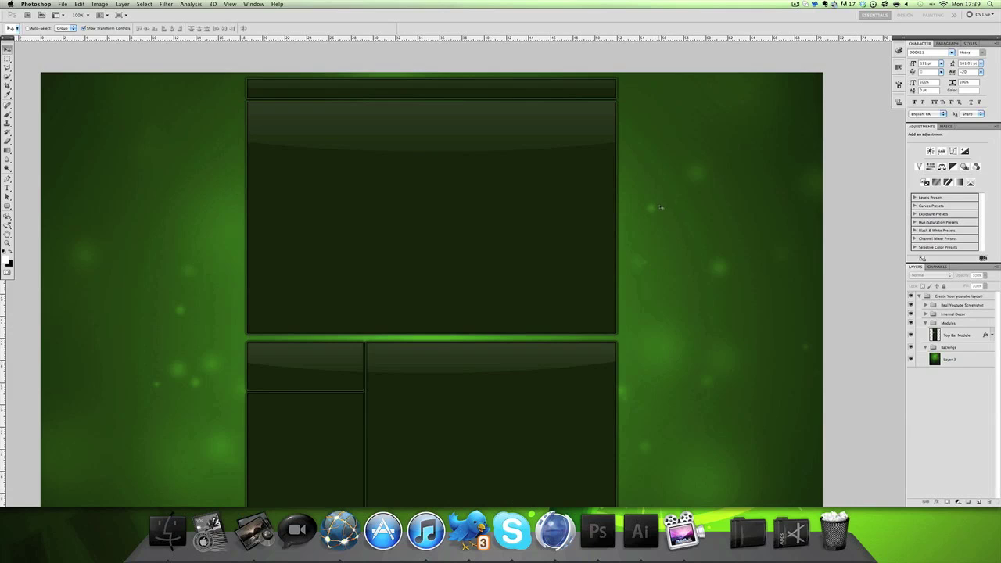
pyautogui.click(956, 362)
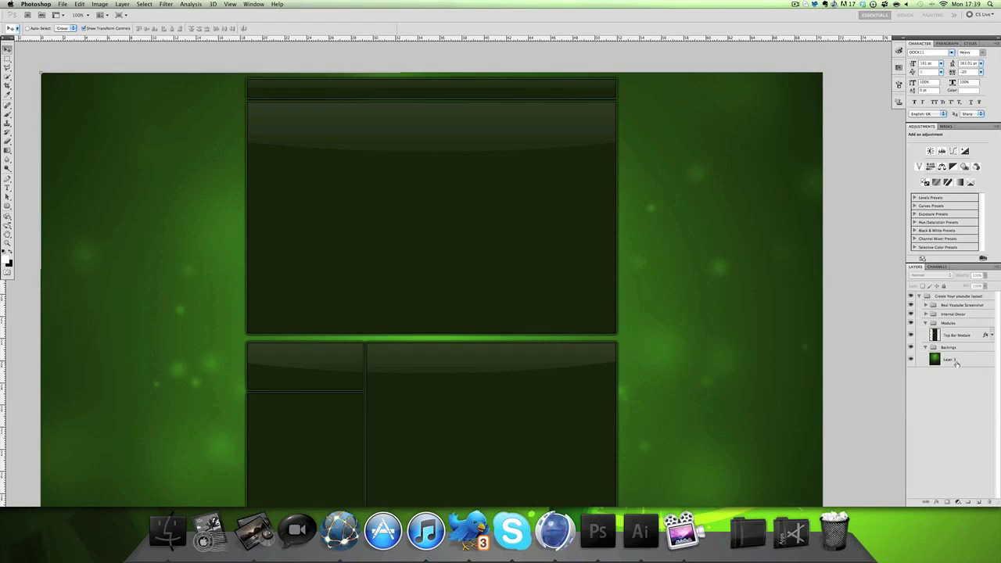
pyautogui.click(7, 181)
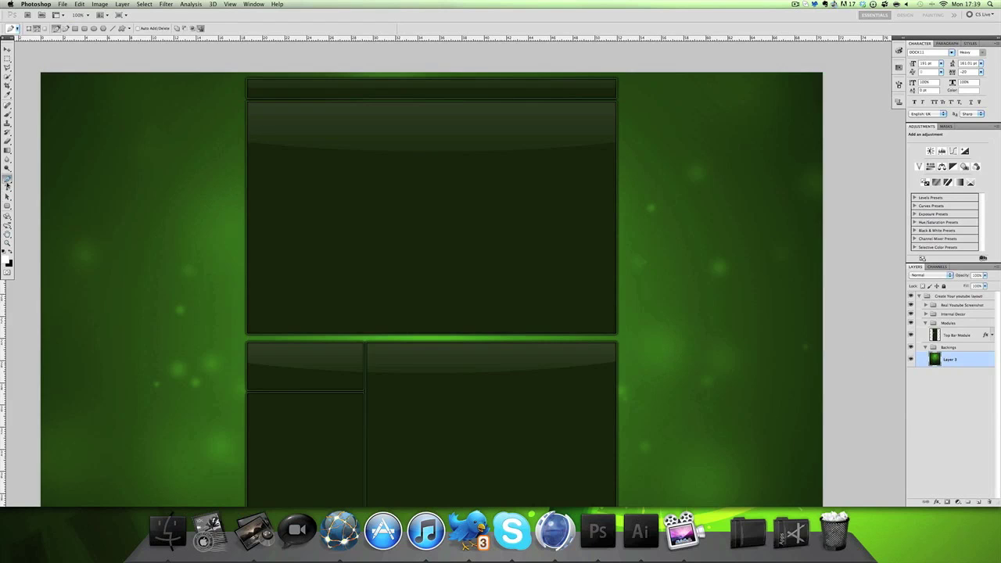
# Step: Set the Top Bar Module's Outer Glow to Overlay at 100% opacity with increased spread and size, and reselect Layer 3
pyautogui.click(968, 336)
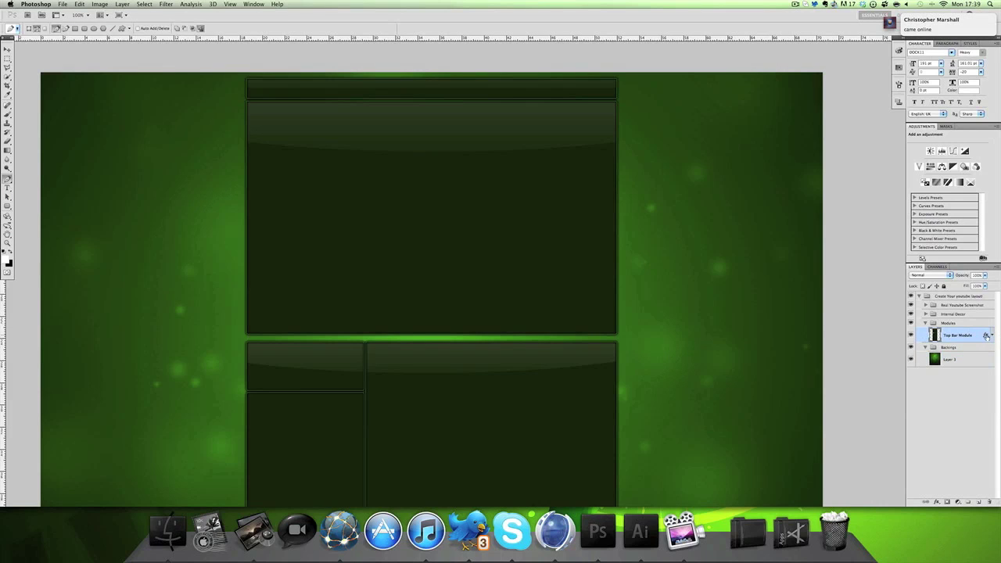
pyautogui.doubleClick(986, 337)
pyautogui.click(735, 266)
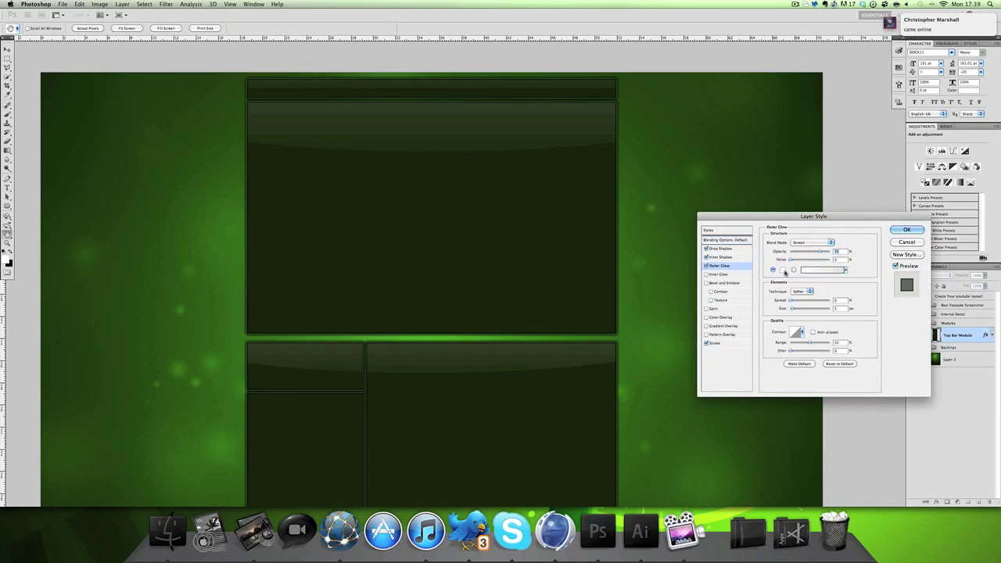
pyautogui.moveTo(820, 252); pyautogui.dragTo(878, 258)
pyautogui.moveTo(792, 308)
pyautogui.mouseDown()
pyautogui.moveTo(796, 301)
pyautogui.moveTo(803, 311)
pyautogui.mouseUp()
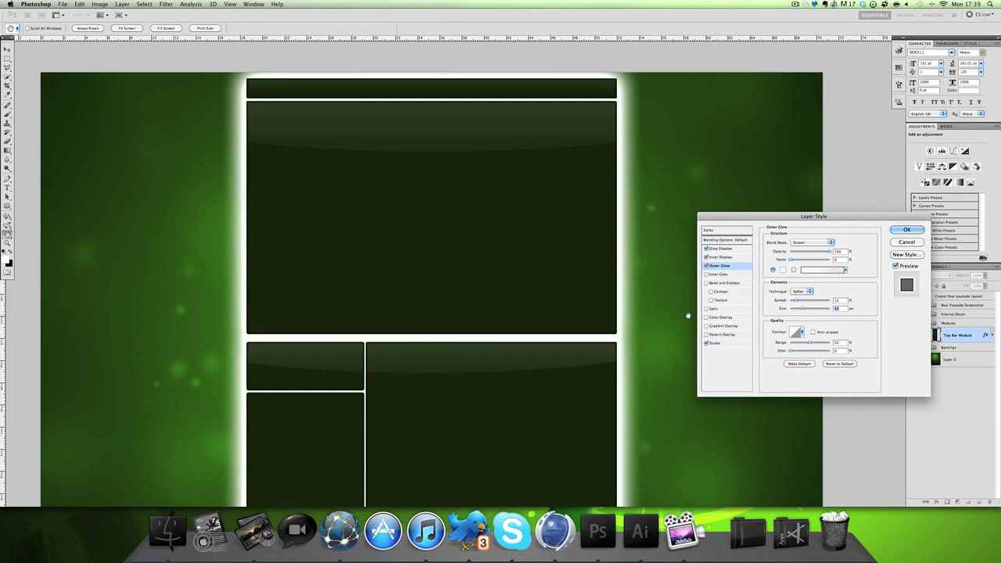
pyautogui.click(807, 244)
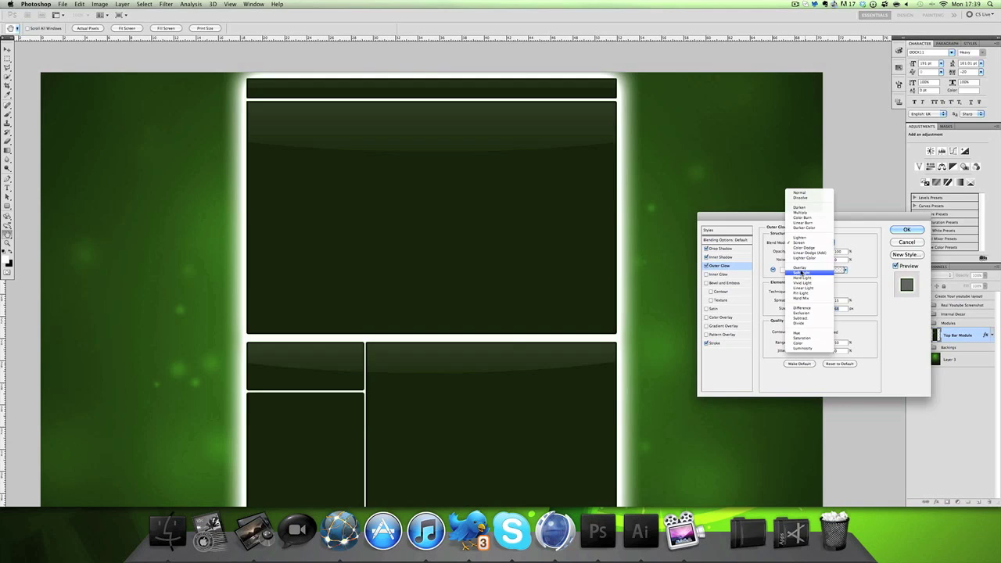
pyautogui.click(799, 267)
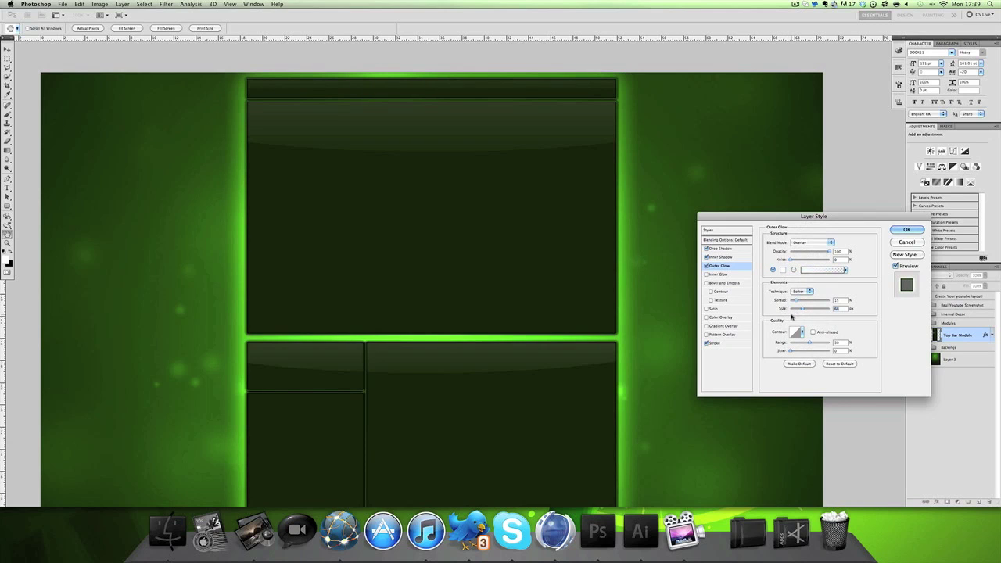
pyautogui.moveTo(803, 309); pyautogui.dragTo(805, 310)
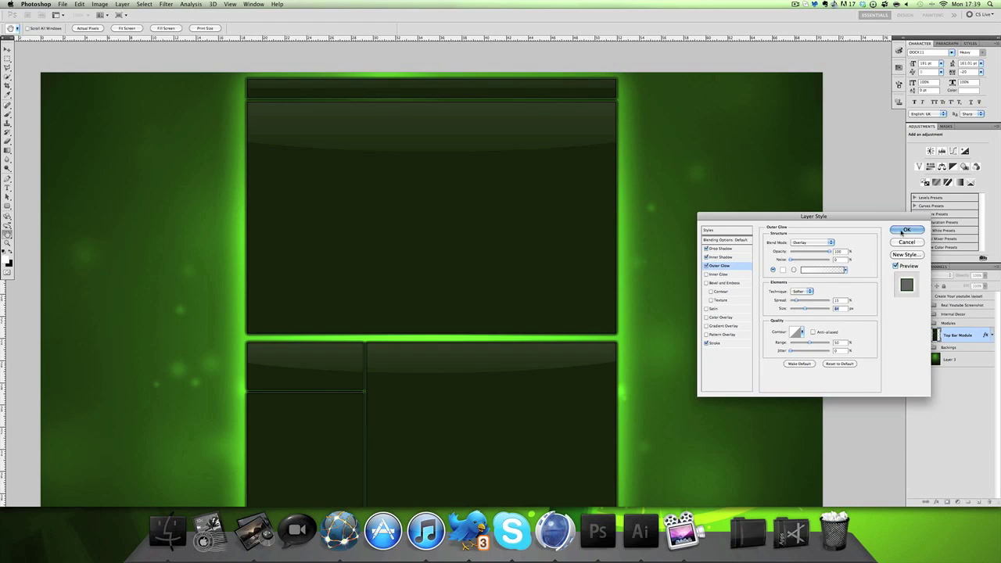
pyautogui.click(906, 230)
pyautogui.click(968, 360)
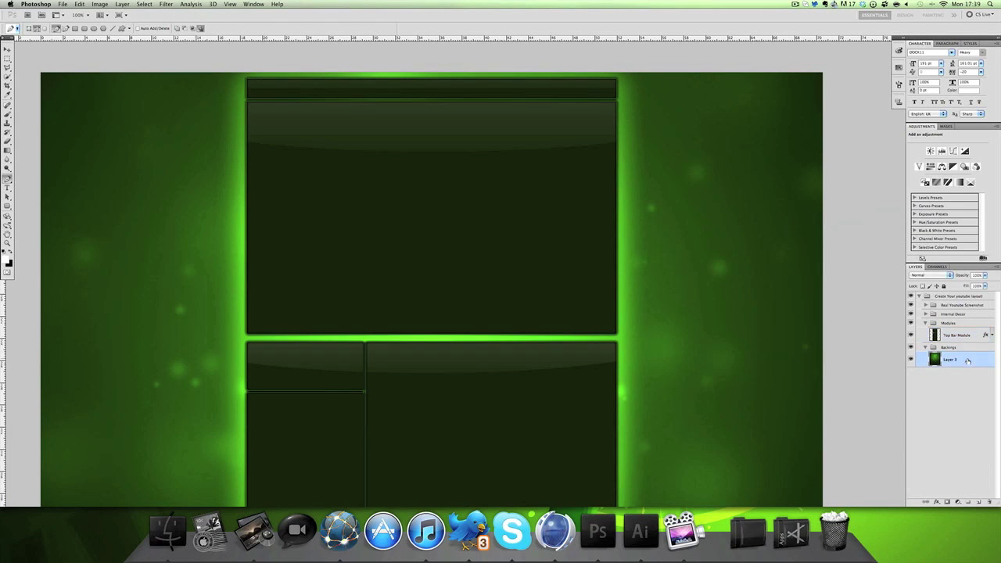
pyautogui.click(63, 4)
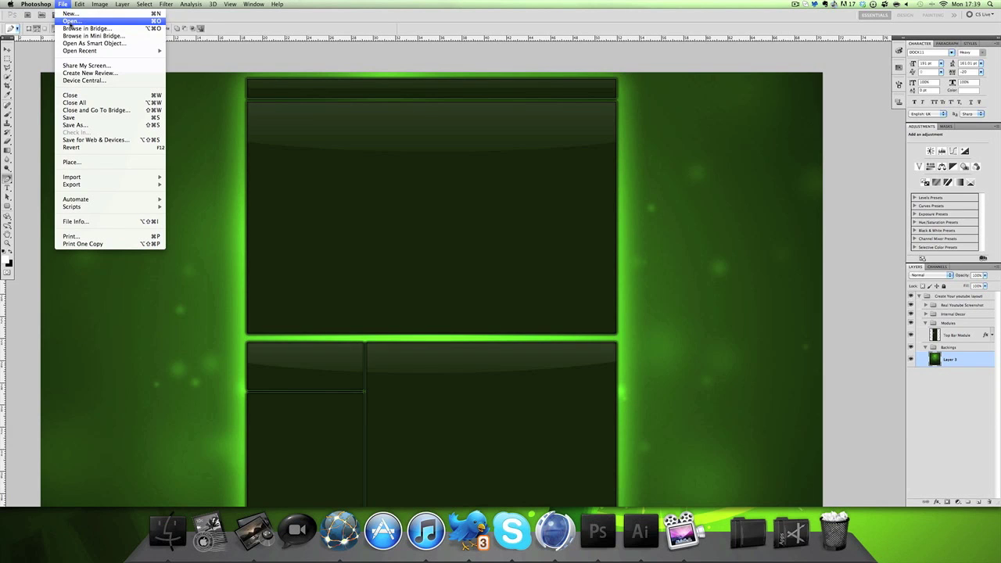
pyautogui.click(69, 20)
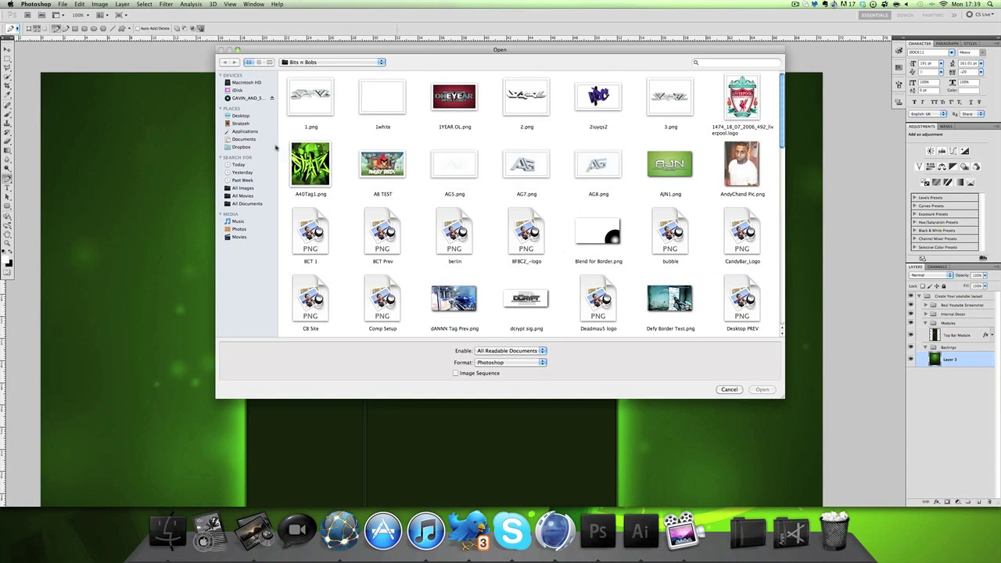
pyautogui.click(239, 122)
pyautogui.click(240, 116)
pyautogui.scroll(-5, 450, 147)
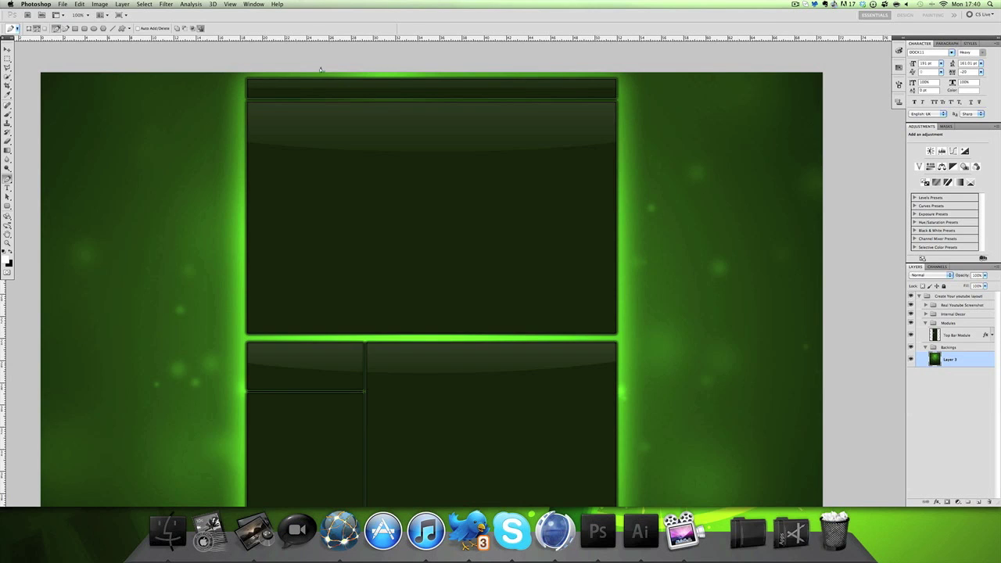
# Step: Open Flare 1.jpg from the Design folder's ScreenShots subfolder, reached through Stratz Central on the Desktop
pyautogui.click(63, 4)
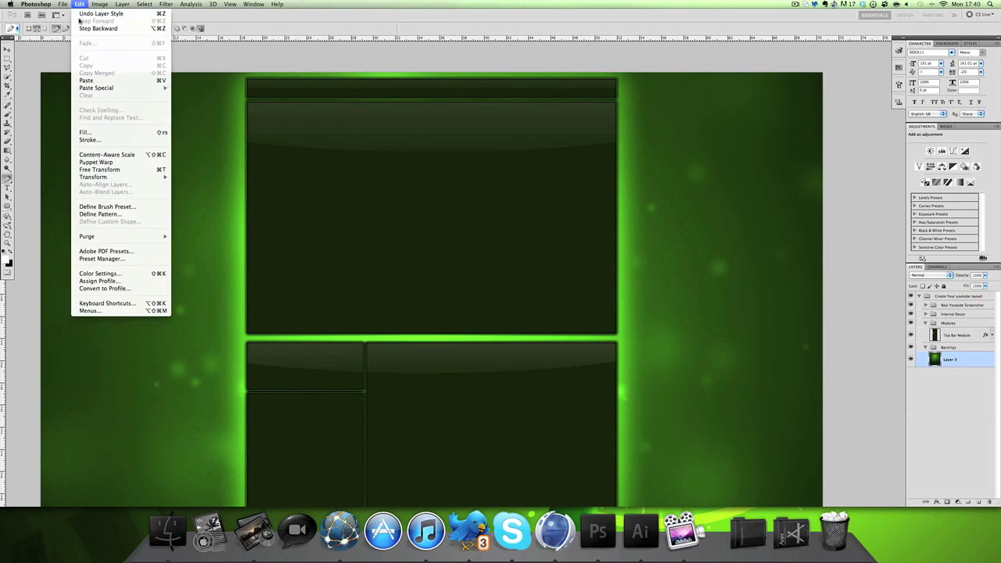
pyautogui.click(69, 21)
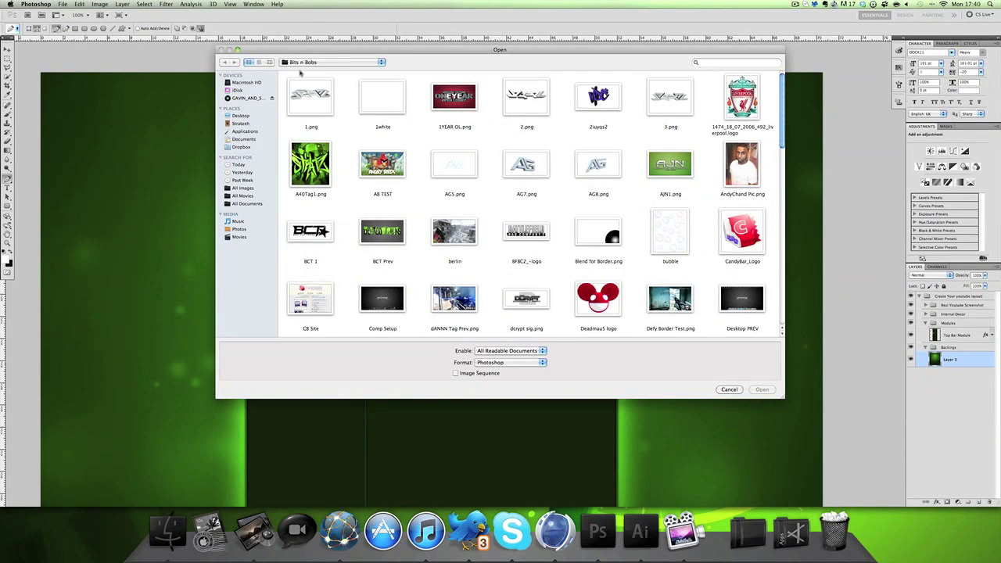
pyautogui.click(242, 117)
pyautogui.scroll(-3, 573, 297)
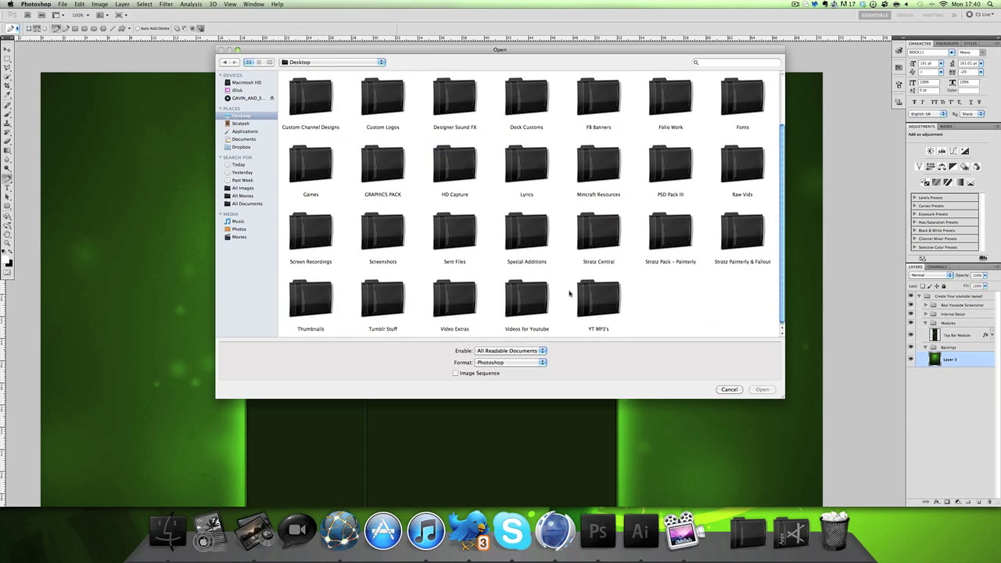
pyautogui.doubleClick(373, 243)
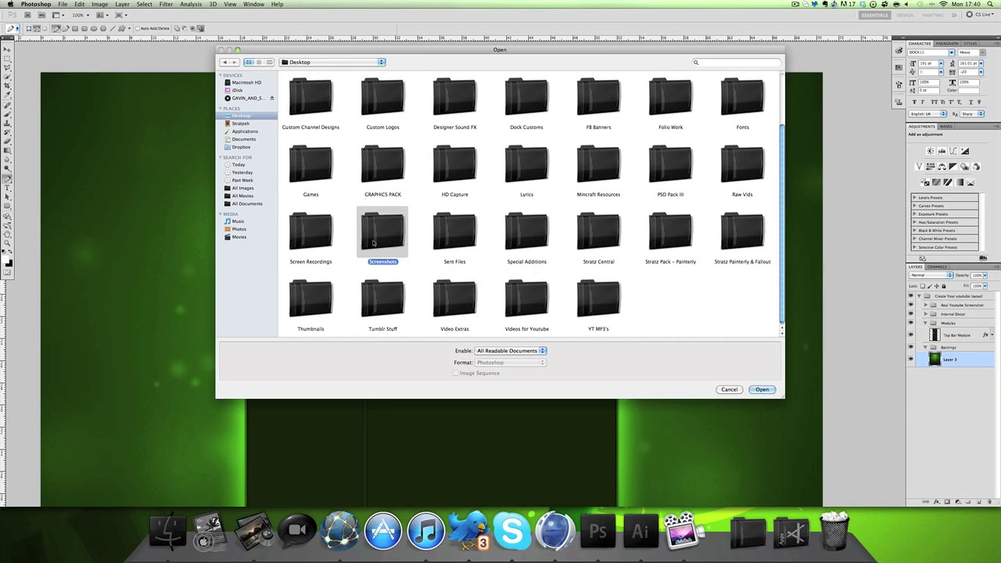
pyautogui.click(225, 61)
pyautogui.scroll(-3, 408, 237)
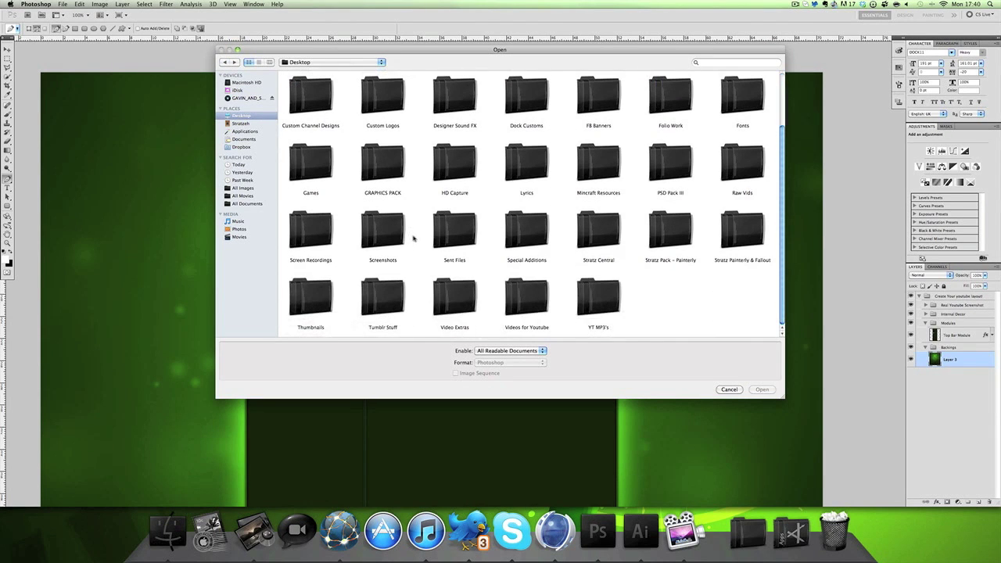
pyautogui.doubleClick(602, 233)
pyautogui.doubleClick(311, 97)
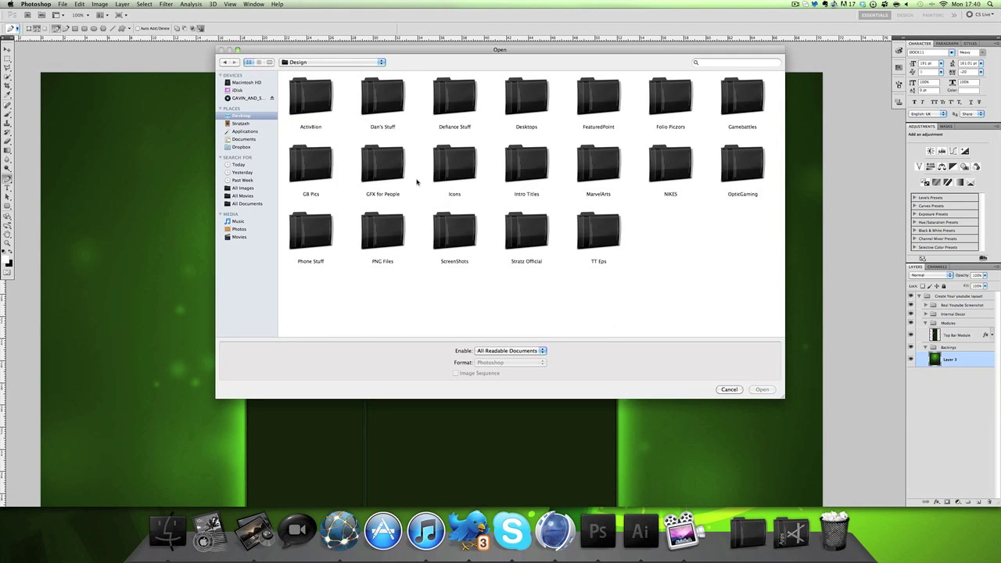
pyautogui.doubleClick(443, 242)
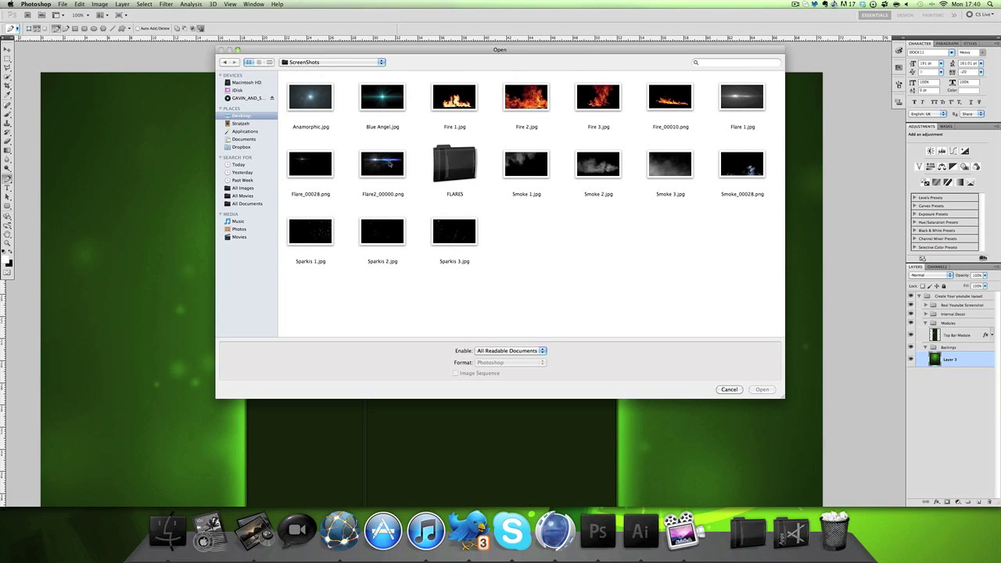
pyautogui.doubleClick(768, 99)
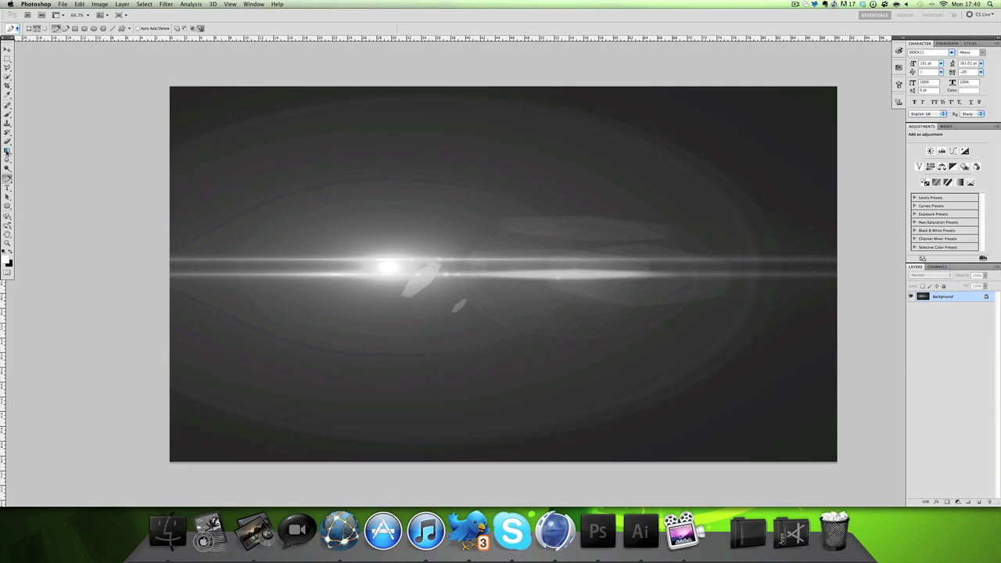
# Step: Unlock the Background layer of Flare 1.jpg by converting it into the regular layer Layer 0
pyautogui.click(7, 115)
pyautogui.click(7, 141)
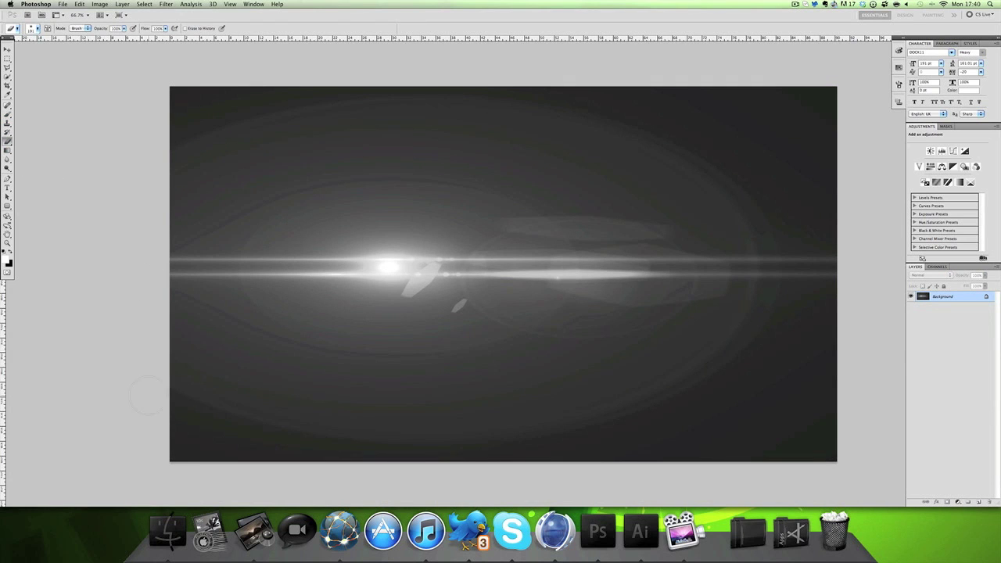
pyautogui.click(38, 28)
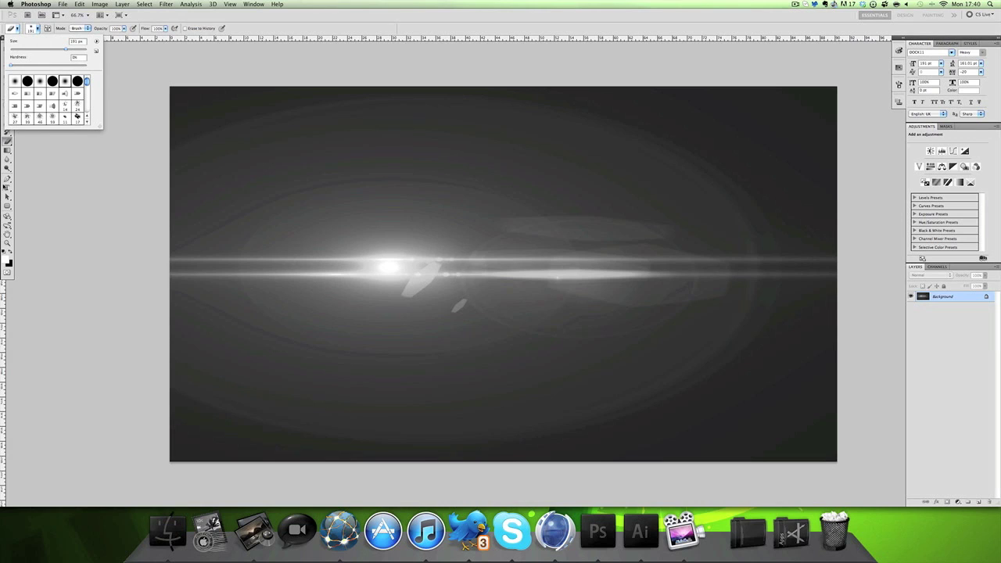
pyautogui.click(7, 187)
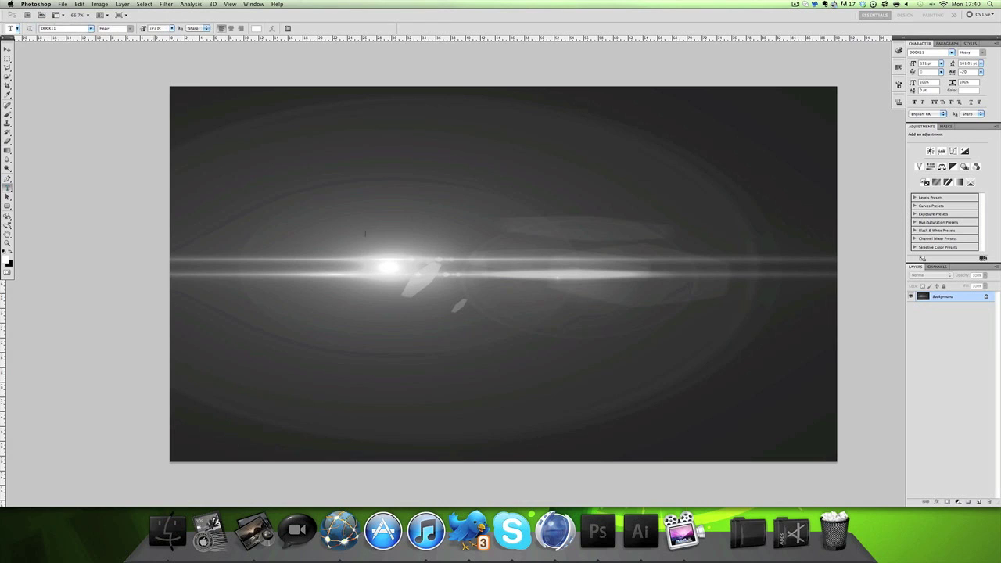
pyautogui.doubleClick(974, 298)
pyautogui.click(571, 238)
# Step: Paint black around the outer edges of the flare image with a large soft brush, leaving the central glow
pyautogui.click(7, 141)
pyautogui.click(9, 113)
pyautogui.click(10, 251)
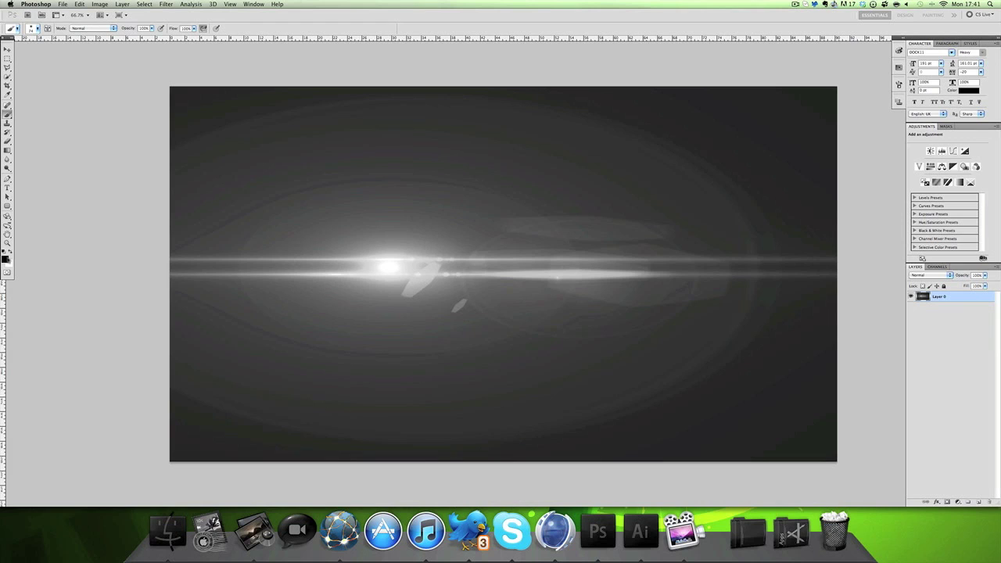
pyautogui.click(38, 29)
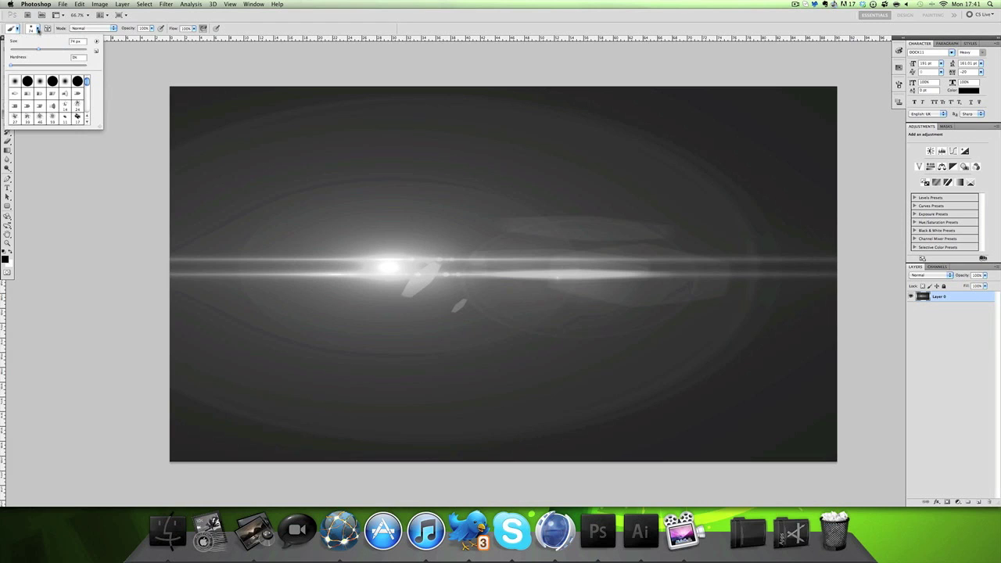
pyautogui.click(66, 85)
pyautogui.moveTo(38, 49); pyautogui.dragTo(76, 49)
pyautogui.click(78, 49)
pyautogui.moveTo(179, 186)
pyautogui.mouseDown()
pyautogui.moveTo(196, 136)
pyautogui.moveTo(347, 101)
pyautogui.moveTo(702, 85)
pyautogui.moveTo(792, 148)
pyautogui.moveTo(840, 298)
pyautogui.moveTo(816, 481)
pyautogui.moveTo(176, 450)
pyautogui.moveTo(93, 379)
pyautogui.moveTo(133, 264)
pyautogui.moveTo(187, 414)
pyautogui.moveTo(143, 254)
pyautogui.moveTo(226, 381)
pyautogui.moveTo(425, 421)
pyautogui.moveTo(749, 413)
pyautogui.moveTo(773, 353)
pyautogui.moveTo(753, 258)
pyautogui.moveTo(692, 199)
pyautogui.moveTo(530, 164)
pyautogui.moveTo(278, 169)
pyautogui.moveTo(194, 200)
pyautogui.moveTo(169, 290)
pyautogui.moveTo(195, 391)
pyautogui.mouseUp()
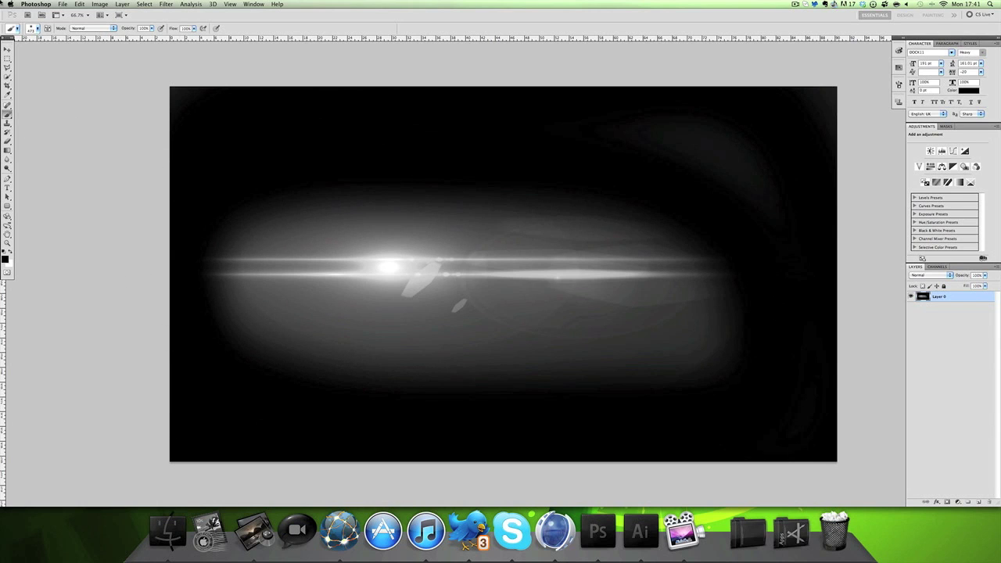
# Step: Copy the faded flare with a rectangular marquee selection and paste it into Tutorial Template.psd as a new layer
pyautogui.press('m')
pyautogui.moveTo(196, 170); pyautogui.dragTo(779, 431)
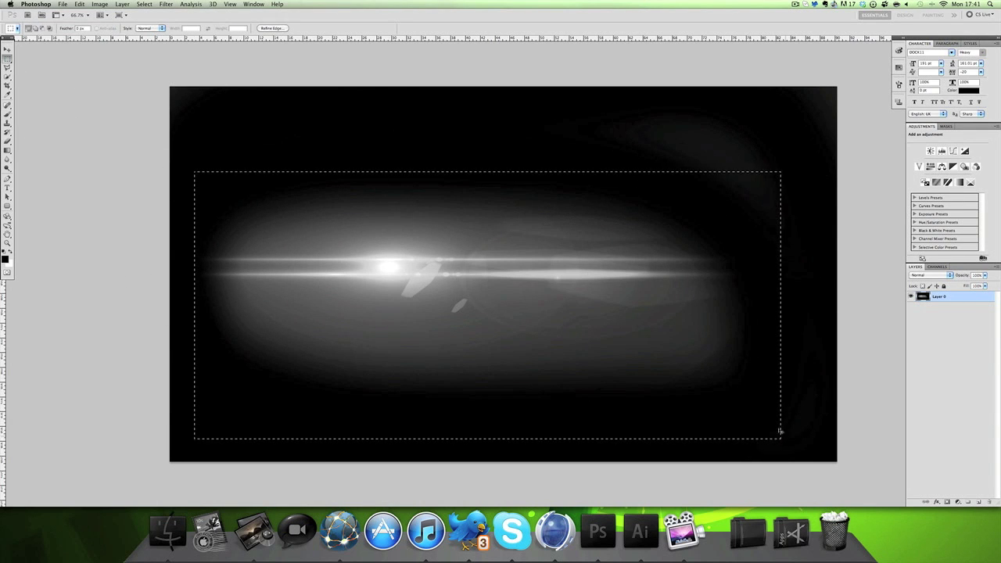
pyautogui.click(253, 4)
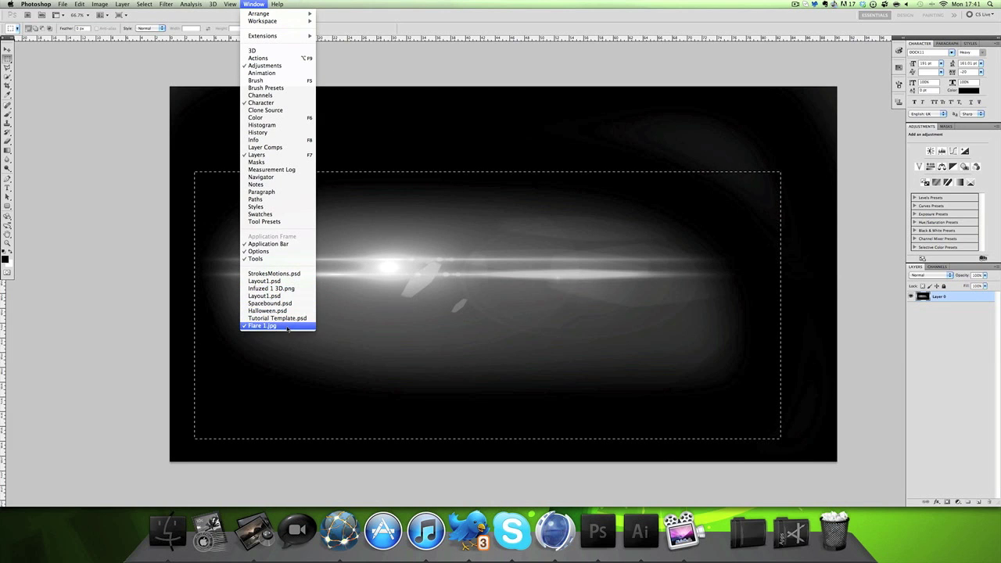
pyautogui.click(284, 319)
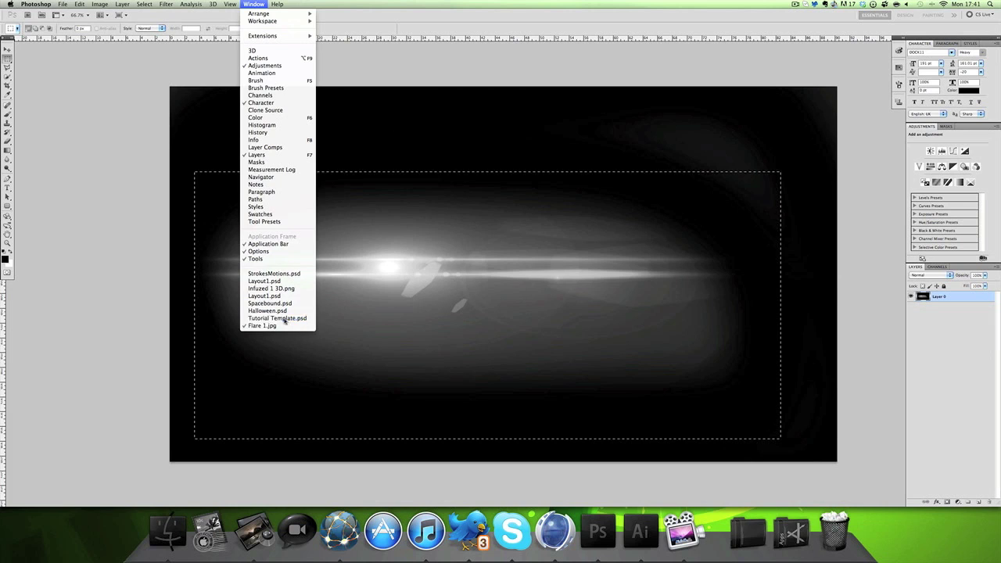
pyautogui.press('super+v')
pyautogui.press('v')
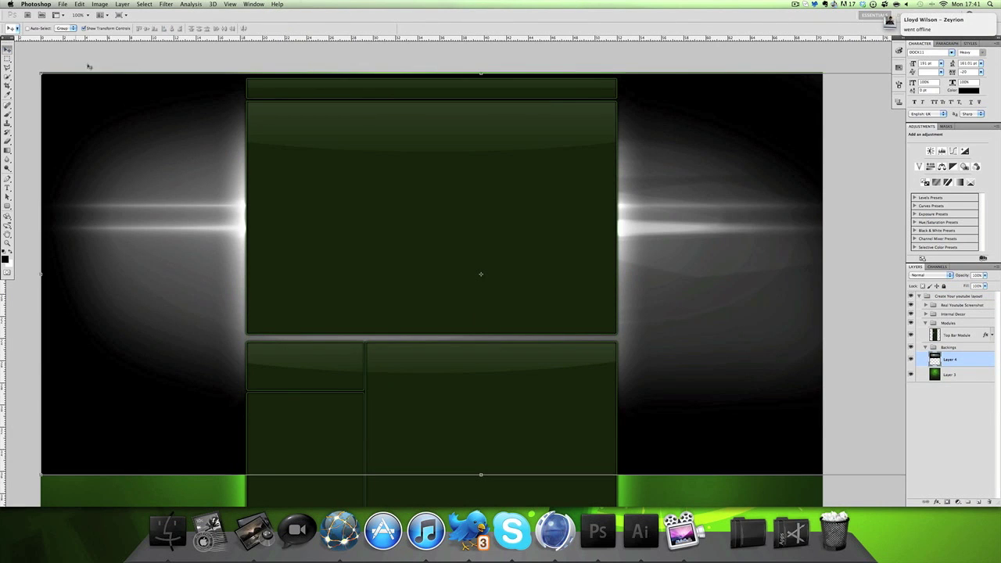
# Step: Rotate the pasted flare layer 90° counterclockwise
pyautogui.click(81, 6)
pyautogui.moveTo(125, 177)
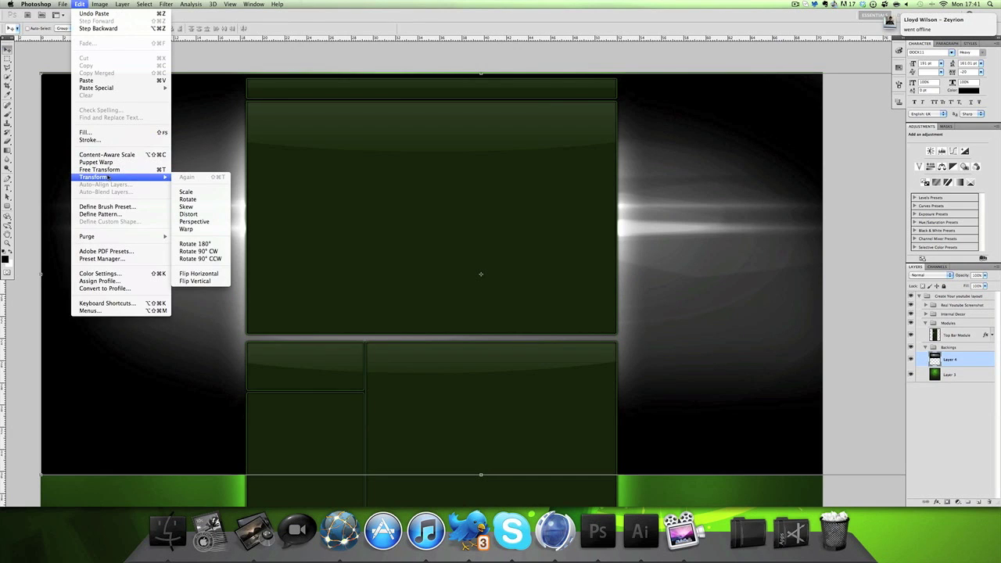
pyautogui.click(210, 259)
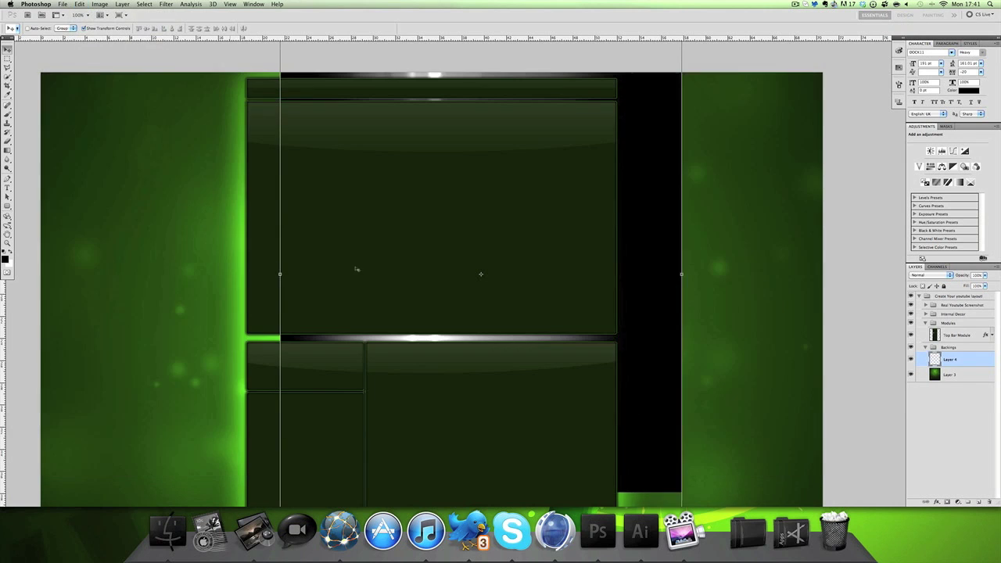
# Step: Position the vertical flare along the panels' left edge and set its blend mode to Screen
pyautogui.moveTo(199, 293); pyautogui.dragTo(275, 304)
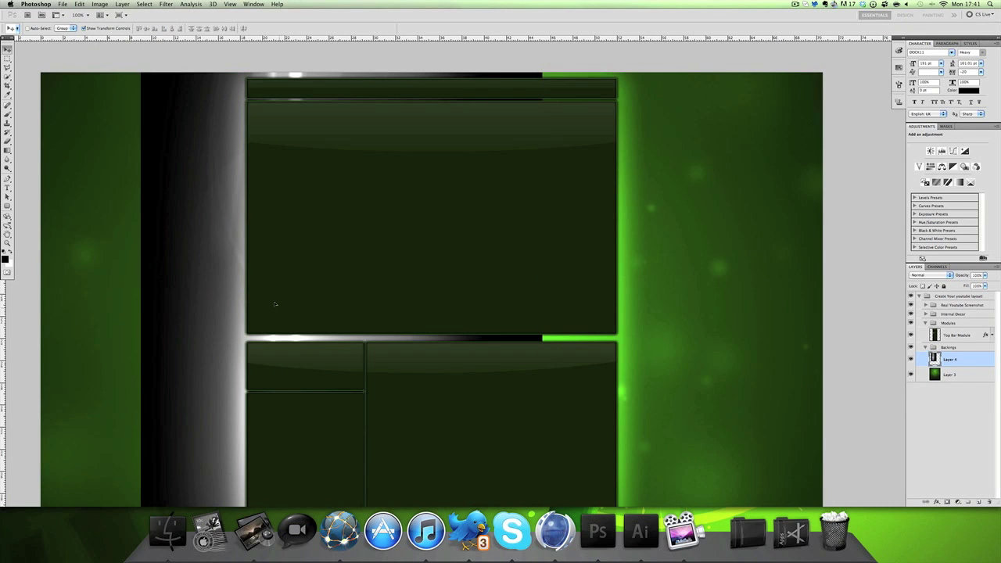
pyautogui.moveTo(231, 236); pyautogui.dragTo(268, 268)
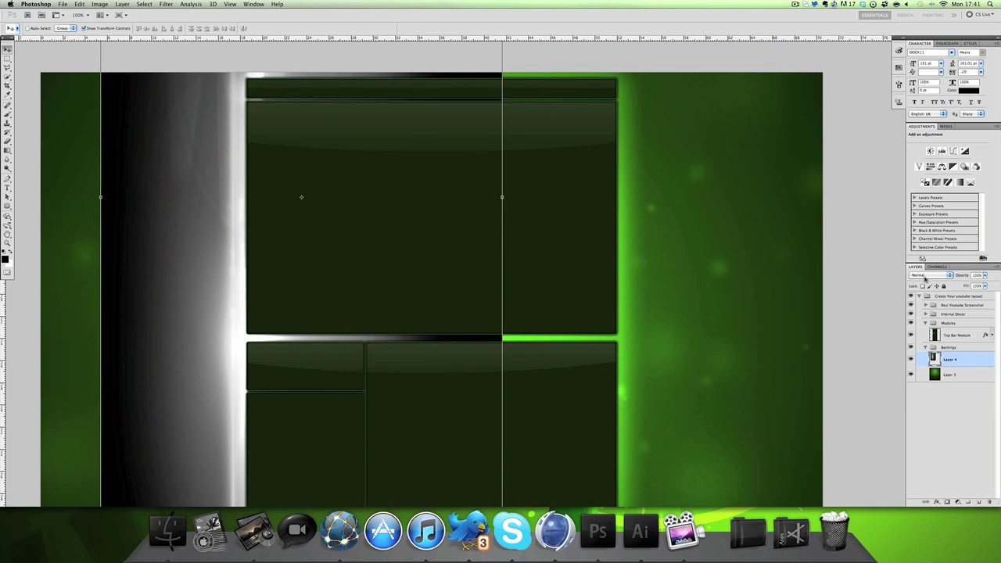
pyautogui.click(925, 278)
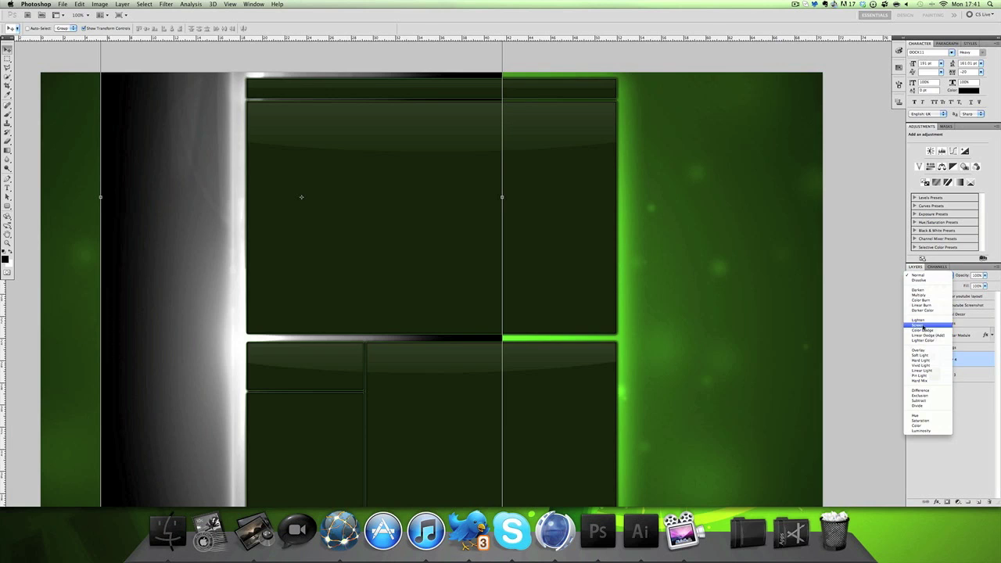
pyautogui.click(923, 330)
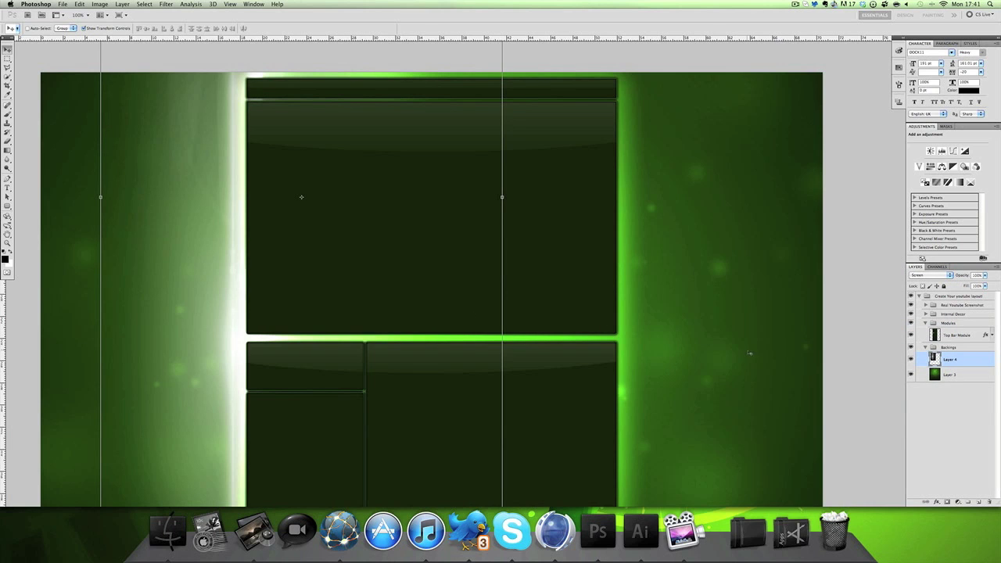
# Step: Add a new layer clipped to Layer 4 and fill it with bright green #4fcd00
pyautogui.click(979, 502)
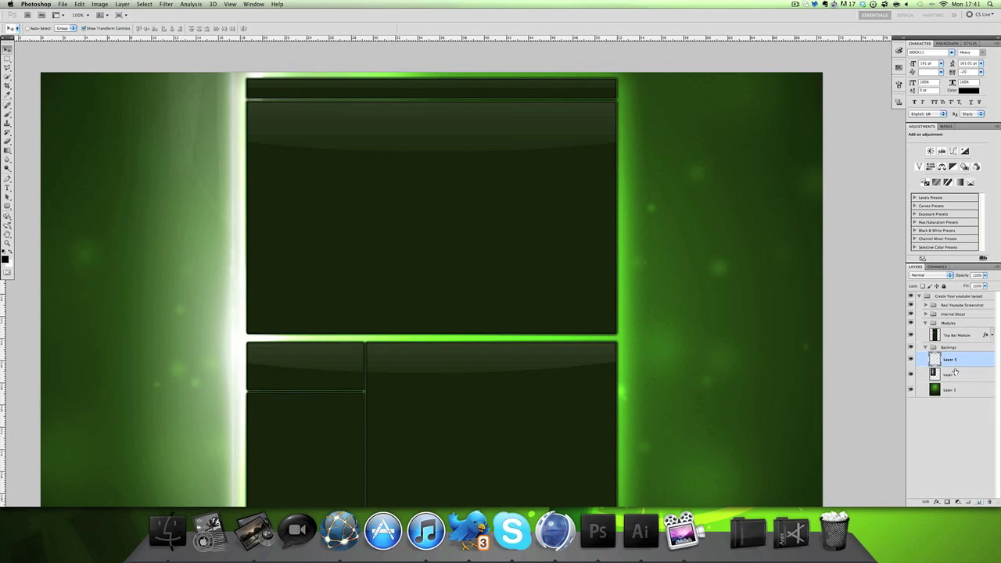
pyautogui.keyDown('alt'); pyautogui.click(965, 367); pyautogui.keyUp('alt')
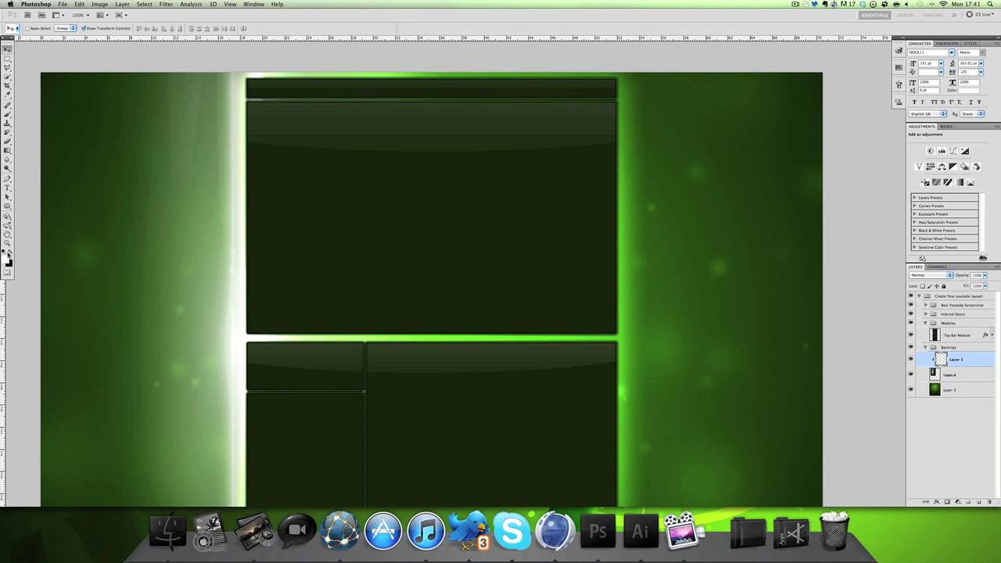
pyautogui.click(6, 261)
pyautogui.click(127, 212)
pyautogui.click(847, 344)
pyautogui.click(931, 319)
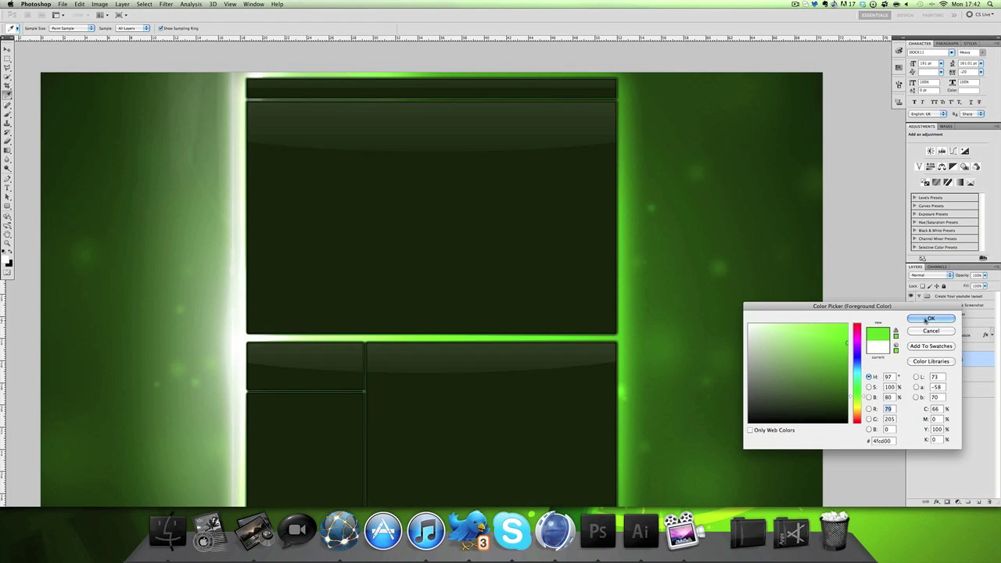
pyautogui.click(7, 150)
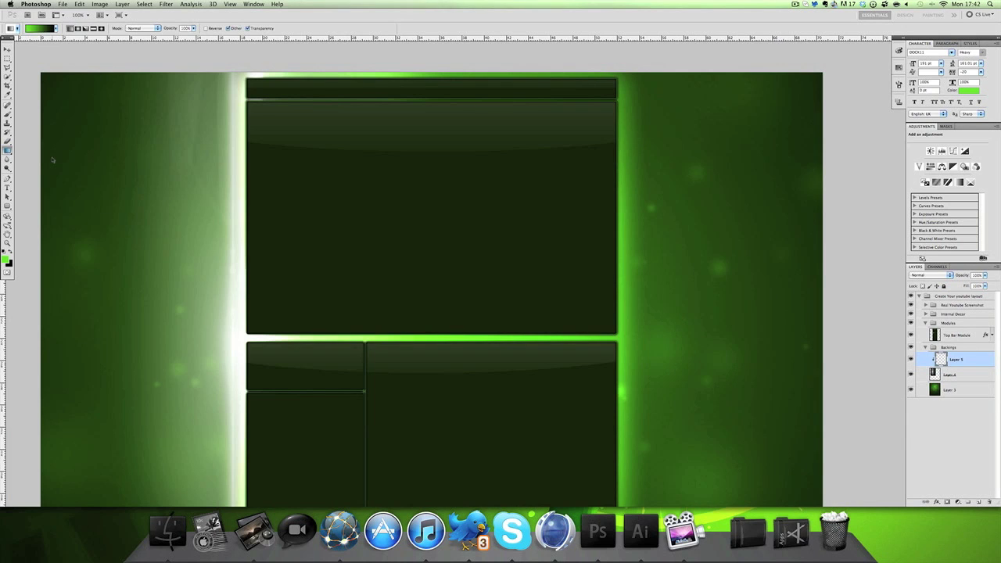
pyautogui.hotkey('shift', 'g')
pyautogui.click(242, 201)
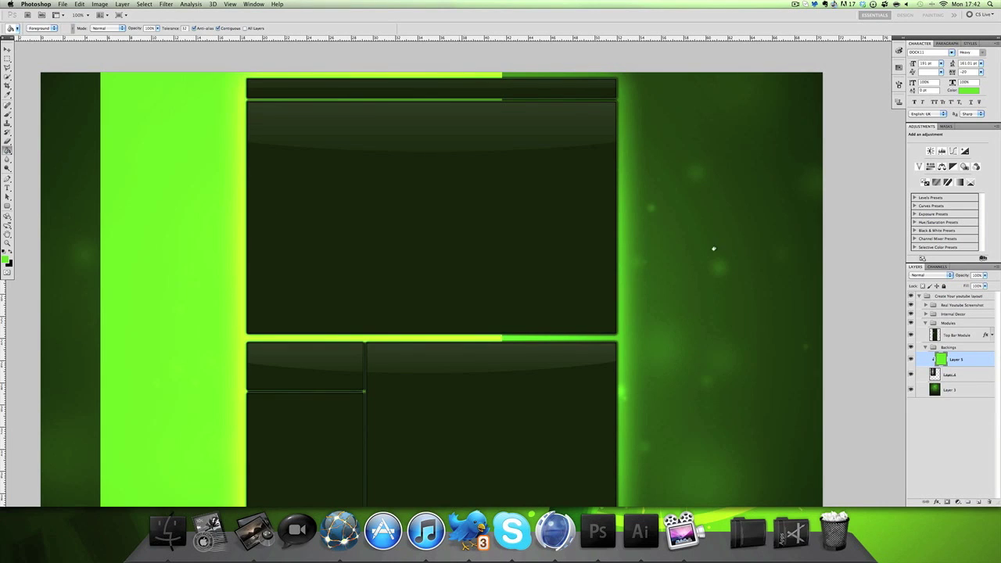
# Step: Set the green clipped layer to Overlay and merge it down into Layer 4
pyautogui.click(928, 275)
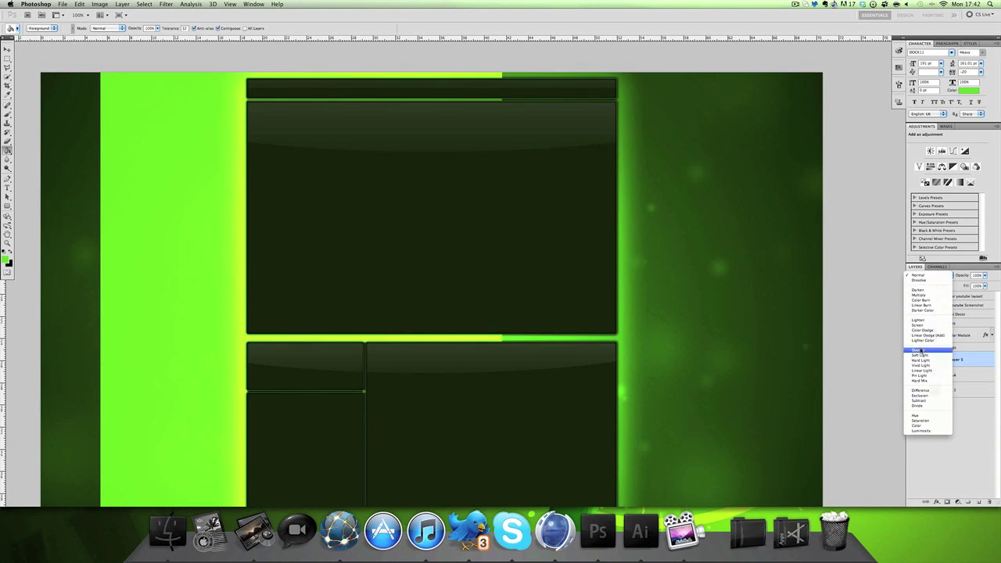
pyautogui.click(931, 352)
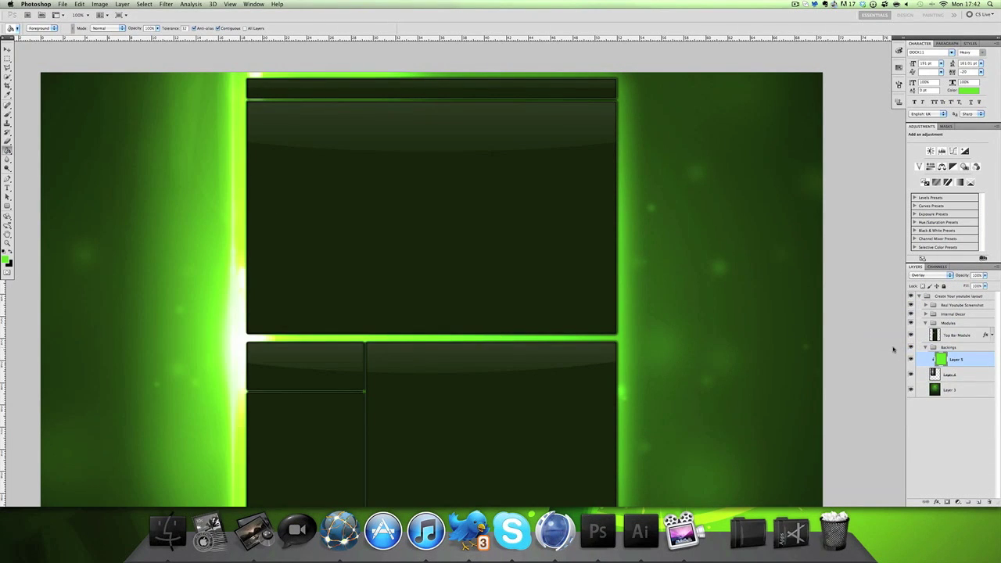
pyautogui.rightClick(977, 358)
pyautogui.click(939, 485)
# Step: Nudge the green flare to the right so its bright core sits behind the panels' left edge
pyautogui.press('v')
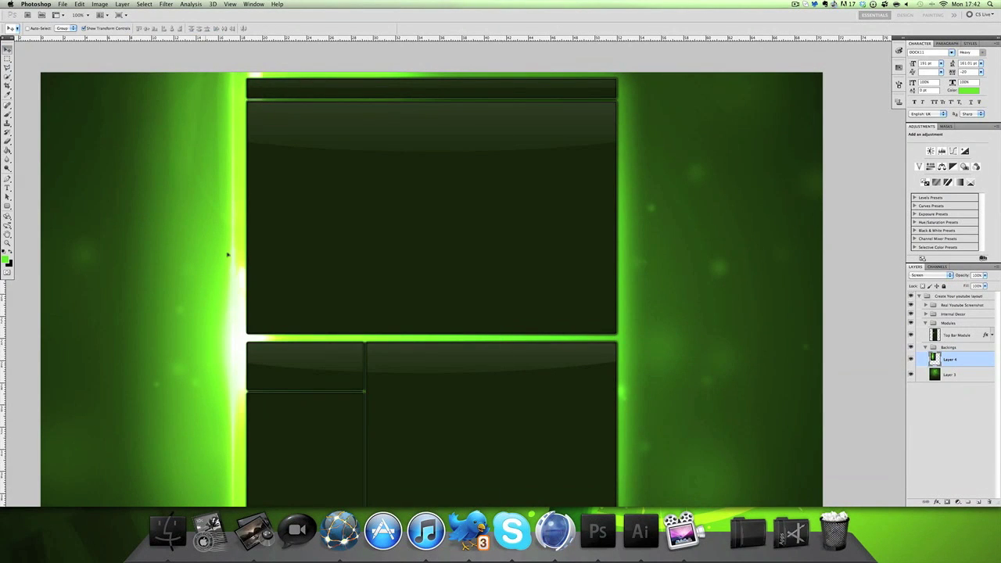
pyautogui.hotkey('shift', 'Right')
pyautogui.hotkey('shift', 'Right')
pyautogui.hotkey('shift', 'Right')
pyautogui.hotkey('shift', 'Right')
pyautogui.hotkey('shift', 'Right')
pyautogui.hotkey('shift', 'Right')
pyautogui.press('Right')
pyautogui.press('Right')
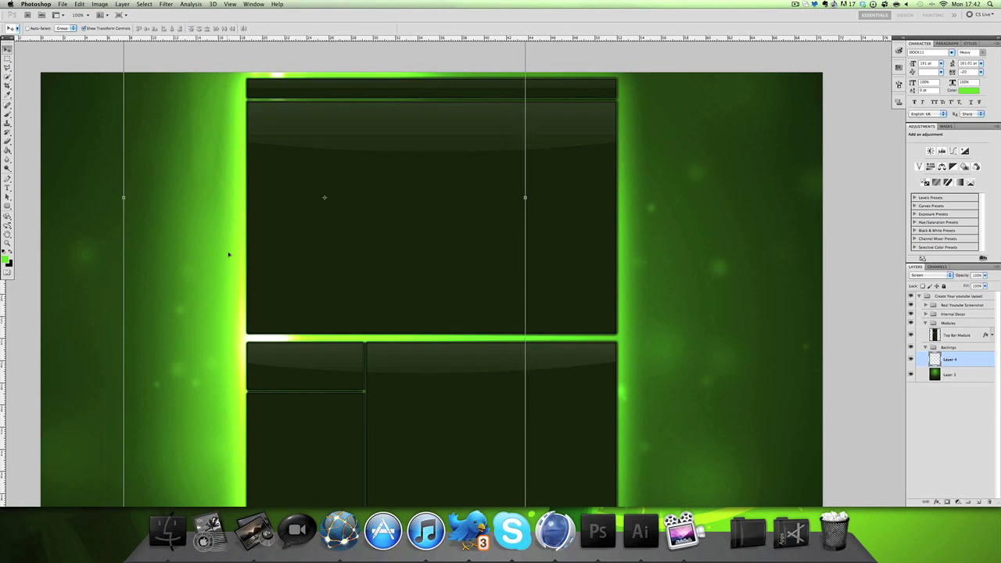
pyautogui.scroll(-3, 609, 315)
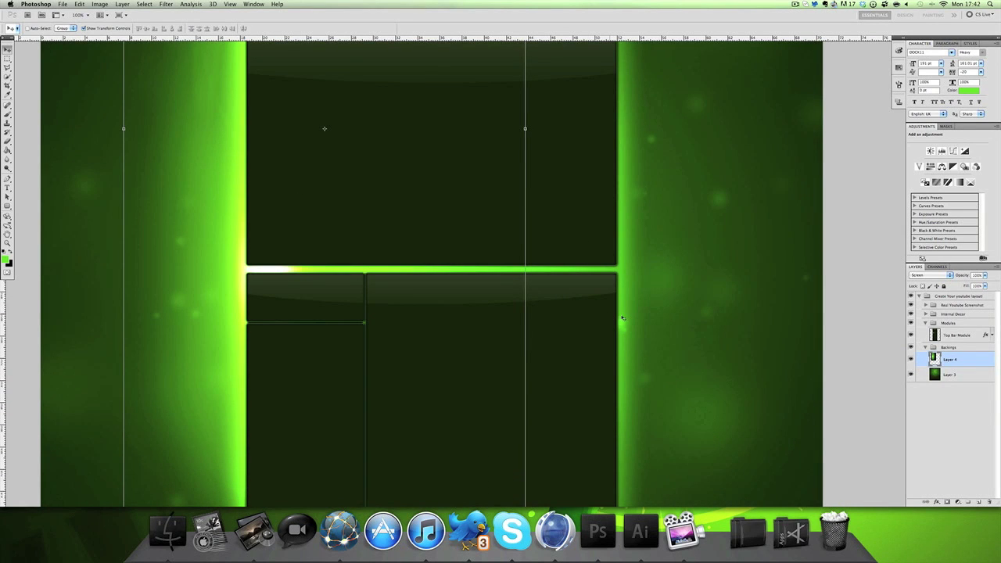
# Step: Duplicate Layer 4 and move the copy so its glow lines up with the panels' right edge
pyautogui.moveTo(963, 360); pyautogui.dragTo(979, 501)
pyautogui.moveTo(398, 332); pyautogui.dragTo(517, 335)
pyautogui.moveTo(629, 336); pyautogui.dragTo(687, 330)
pyautogui.moveTo(623, 329); pyautogui.dragTo(633, 329)
pyautogui.hotkey('shift', 'Right')
pyautogui.hotkey('shift', 'Right')
pyautogui.hotkey('shift', 'Right')
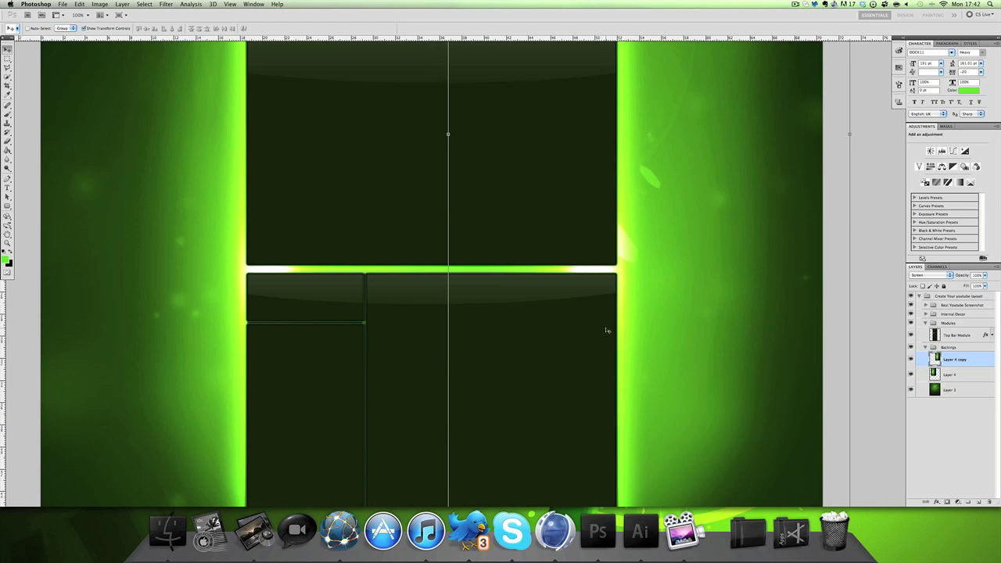
# Step: Move Layer 4 copy slightly upward so its glow reaches the canvas's top edge, and deselect the layer
pyautogui.scroll(3, 619, 326)
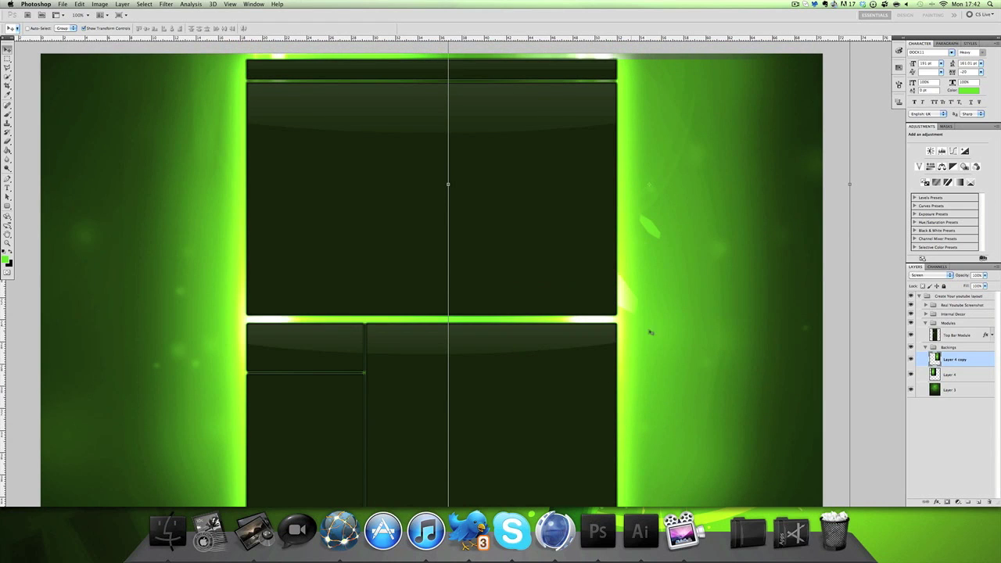
pyautogui.click(966, 434)
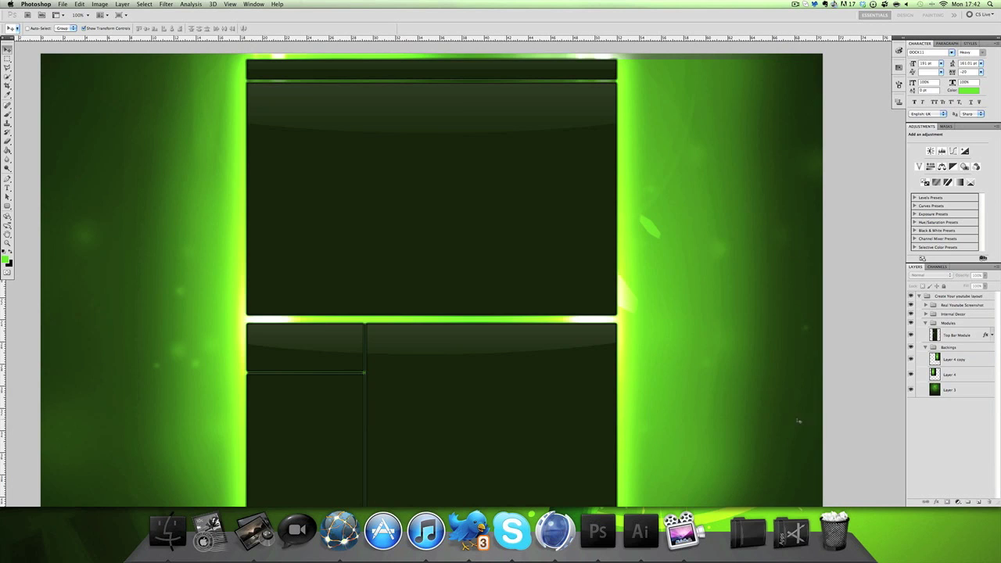
pyautogui.scroll(1, 743, 404)
pyautogui.click(966, 357)
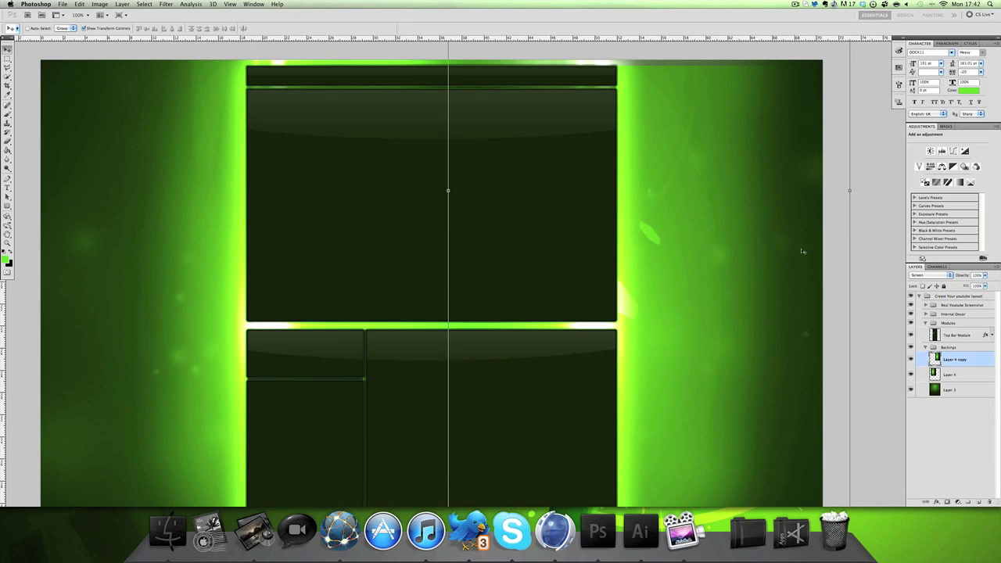
pyautogui.moveTo(736, 220); pyautogui.dragTo(736, 211)
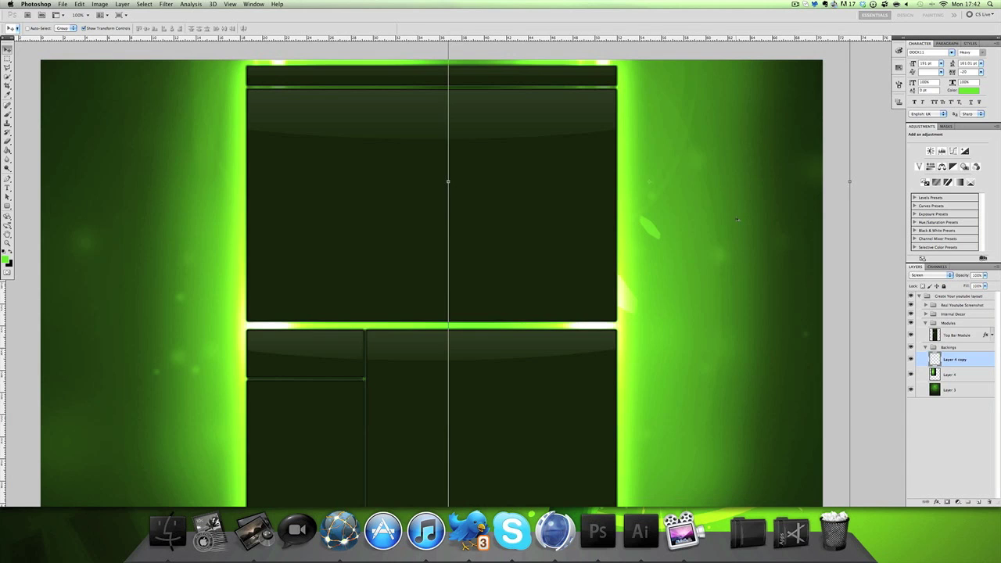
pyautogui.click(977, 447)
# Step: Create a new layer above Layer 4 copy and open the brush presets for the Brush tool
pyautogui.scroll(-5, 622, 300)
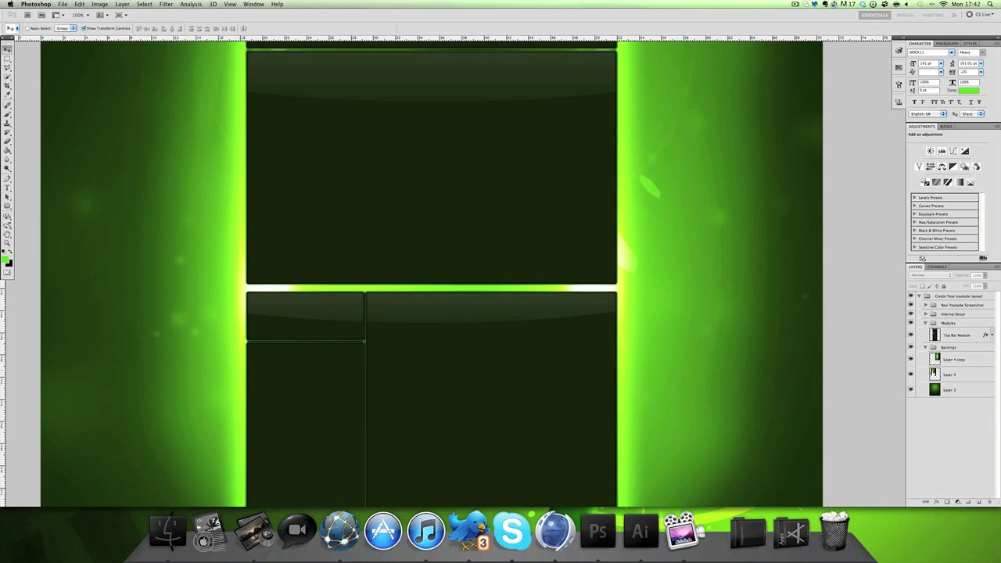
pyautogui.click(950, 391)
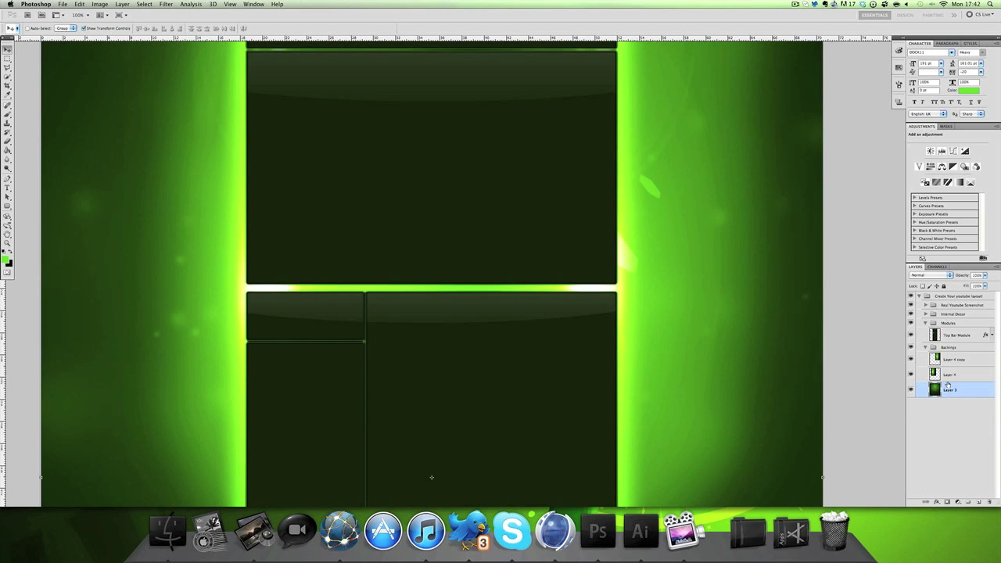
pyautogui.click(954, 362)
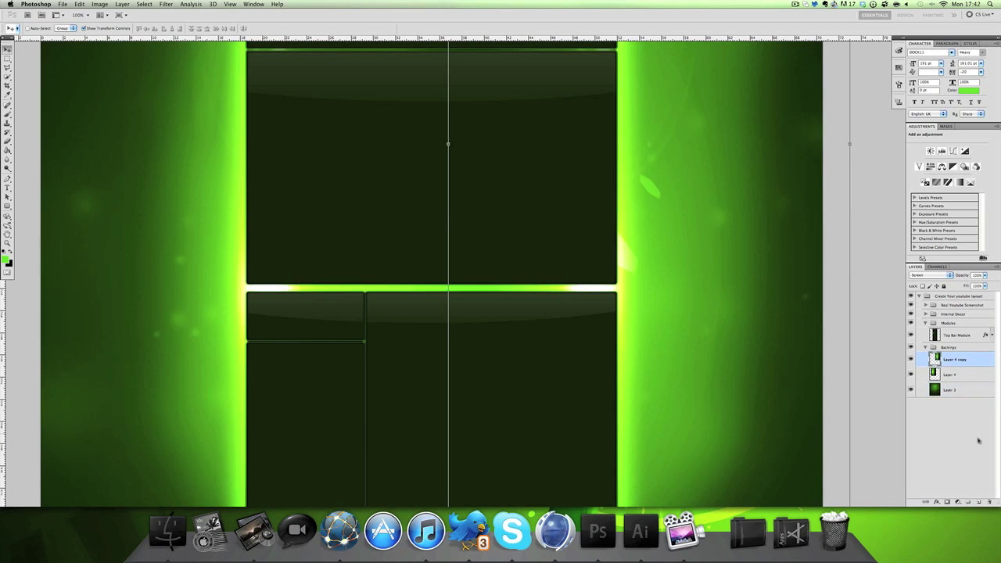
pyautogui.click(978, 504)
pyautogui.click(8, 117)
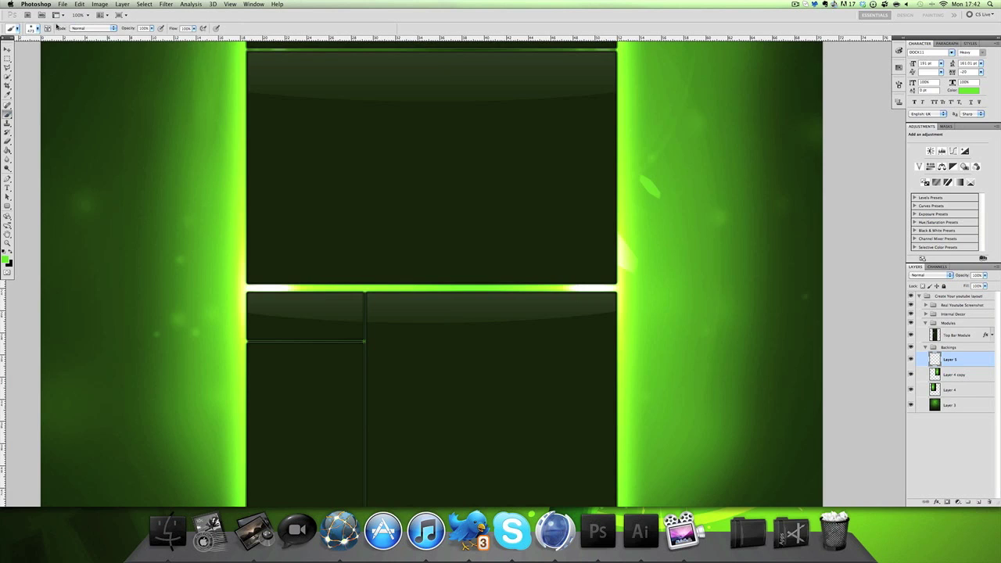
pyautogui.click(37, 29)
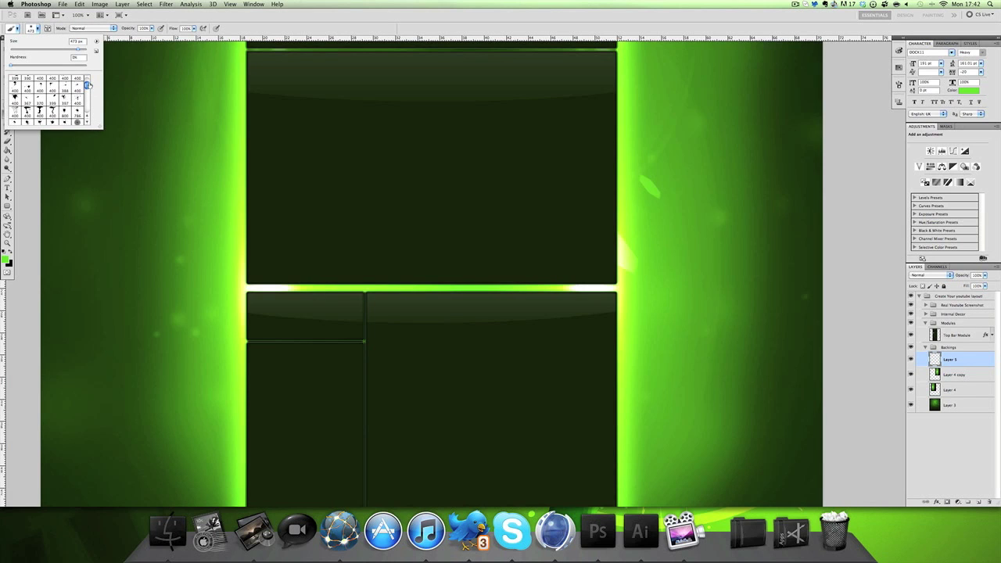
pyautogui.scroll(-5, 88, 86)
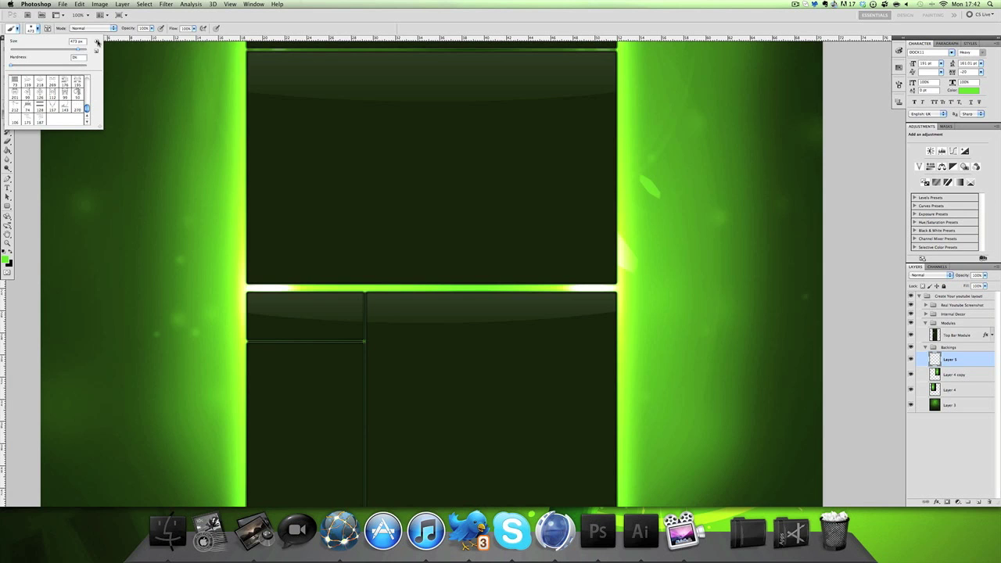
pyautogui.click(97, 40)
pyautogui.click(125, 155)
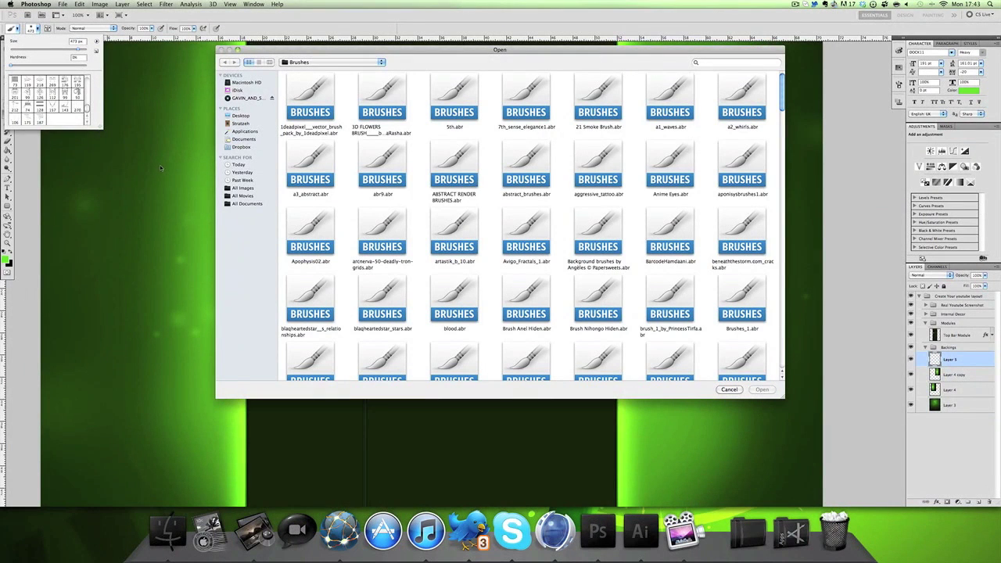
pyautogui.click(239, 116)
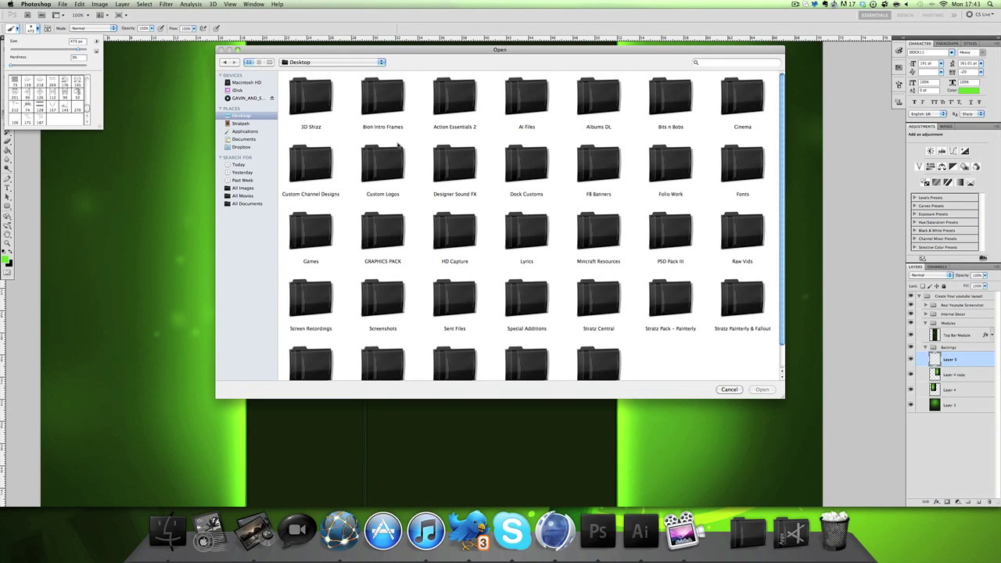
pyautogui.scroll(-3, 423, 148)
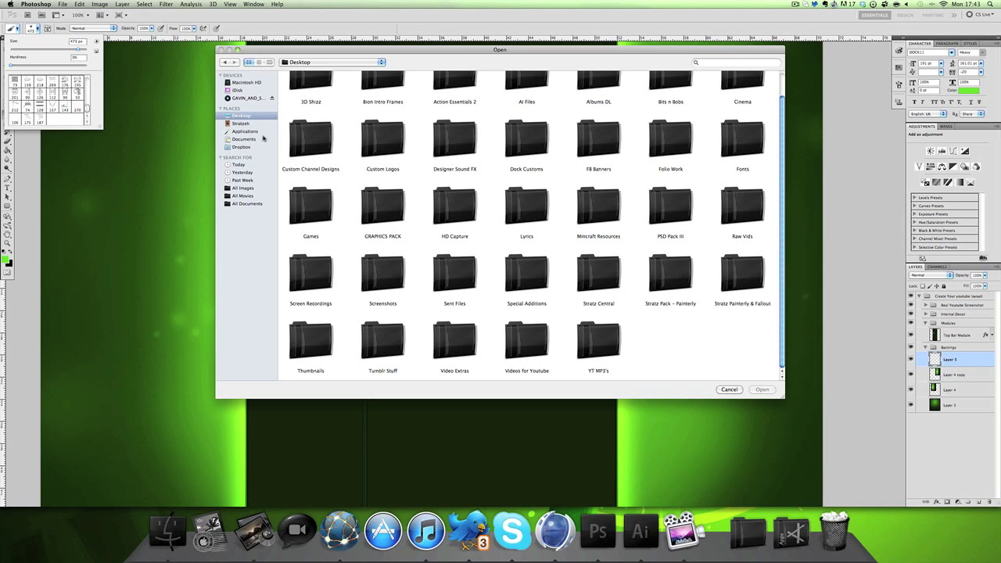
pyautogui.doubleClick(615, 282)
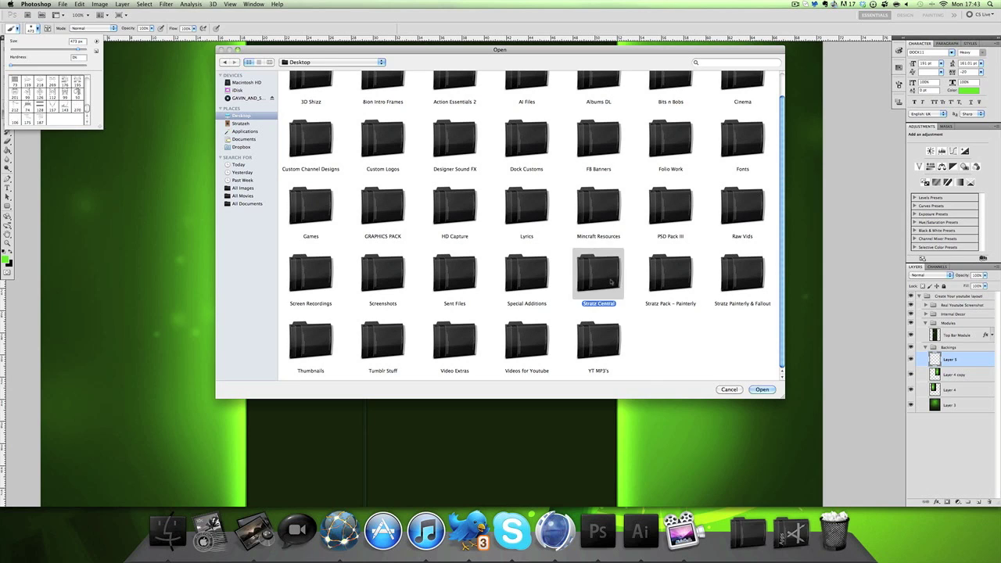
pyautogui.doubleClick(445, 107)
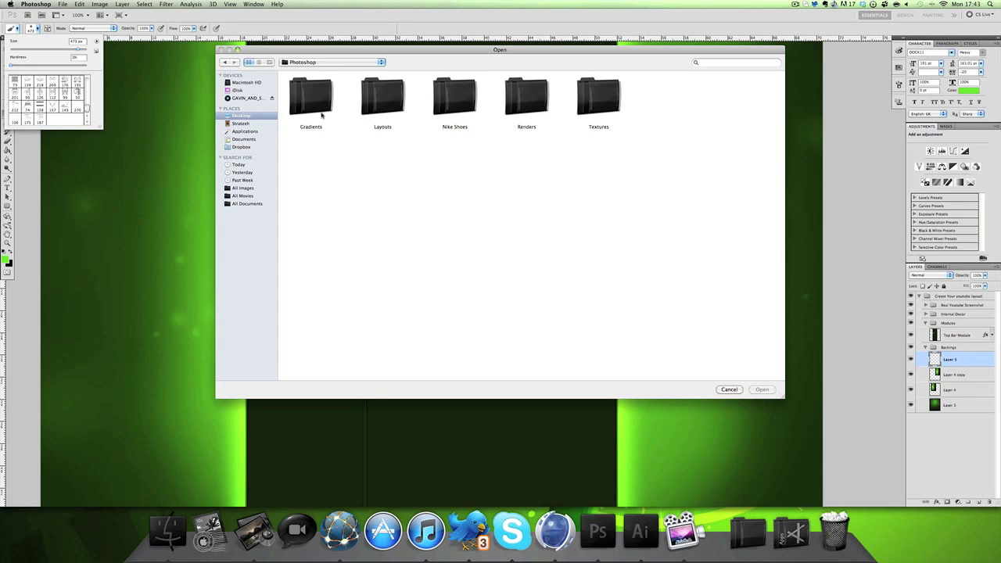
pyautogui.click(248, 116)
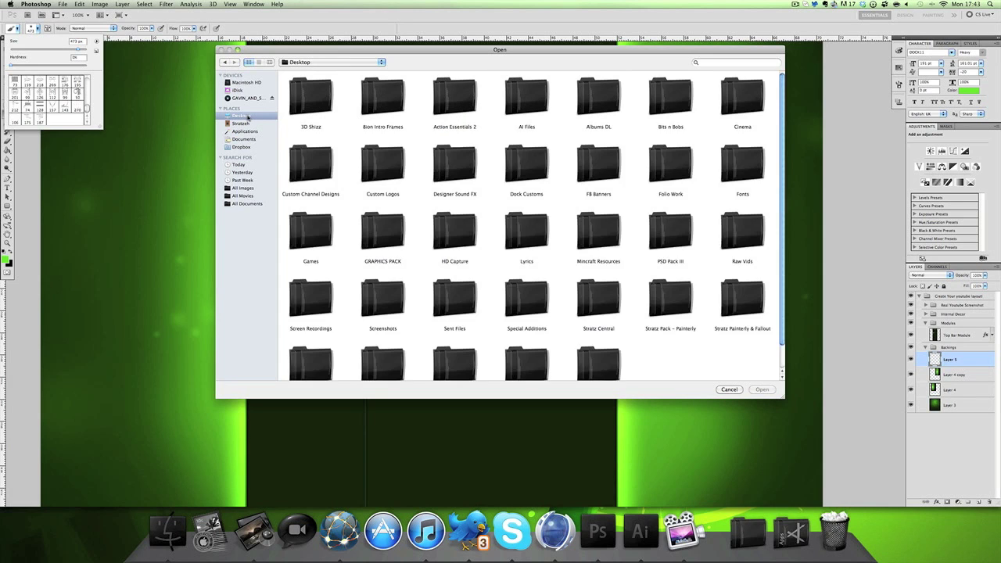
pyautogui.click(727, 390)
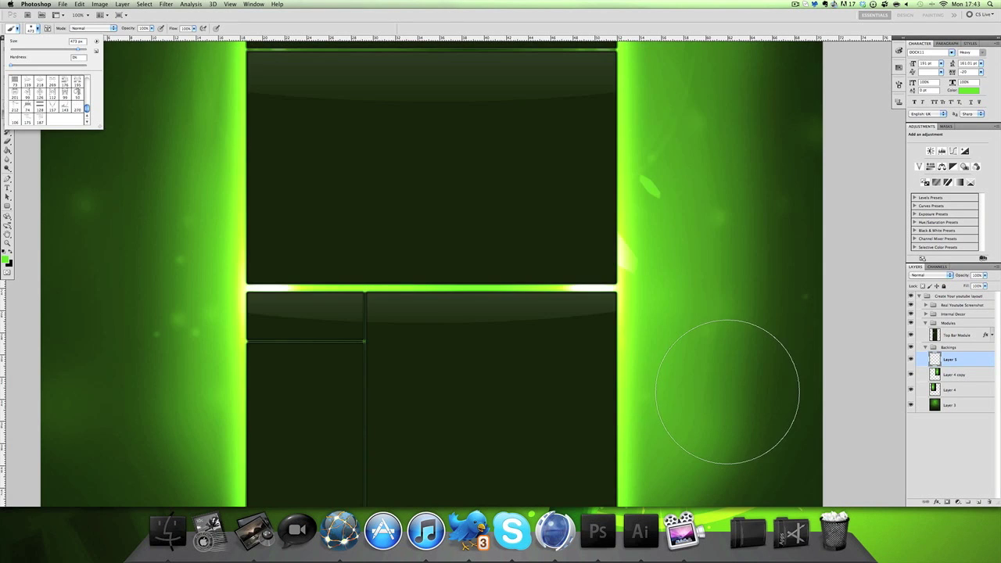
# Step: Try a green stamp of the 865 px lightning brush beside the panels' right edge, and undo it
pyautogui.scroll(5, 48, 99)
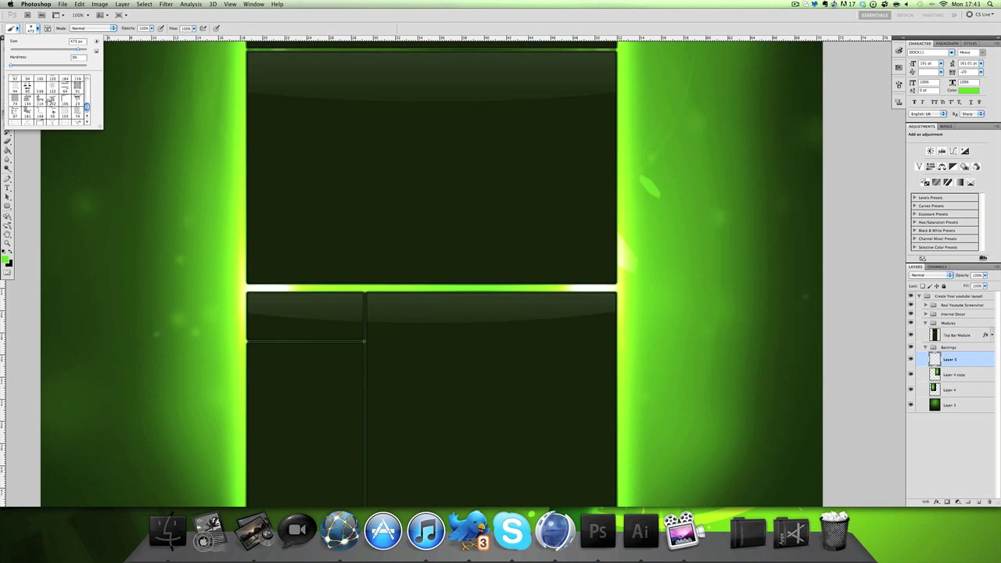
pyautogui.scroll(8, 48, 102)
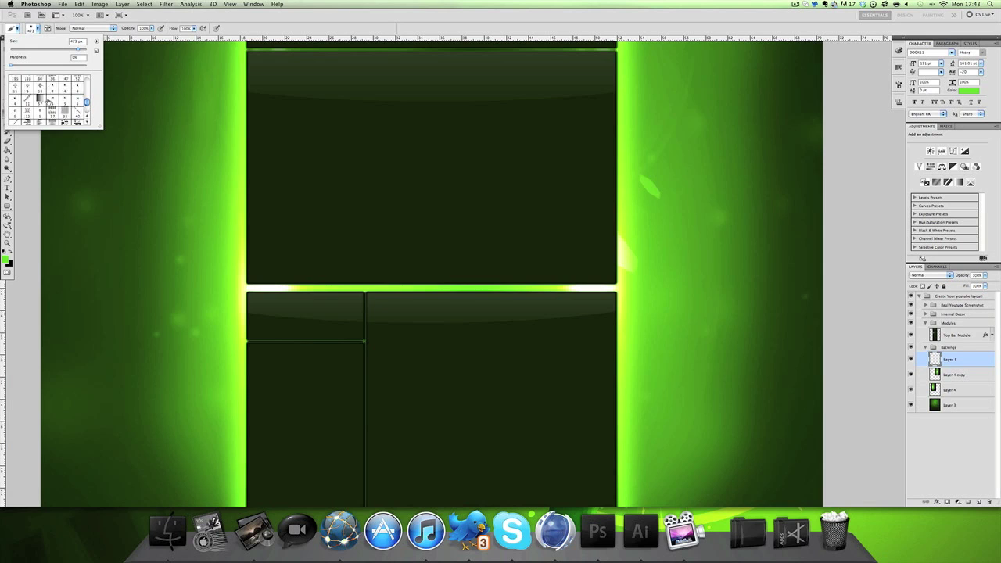
pyautogui.scroll(8, 49, 102)
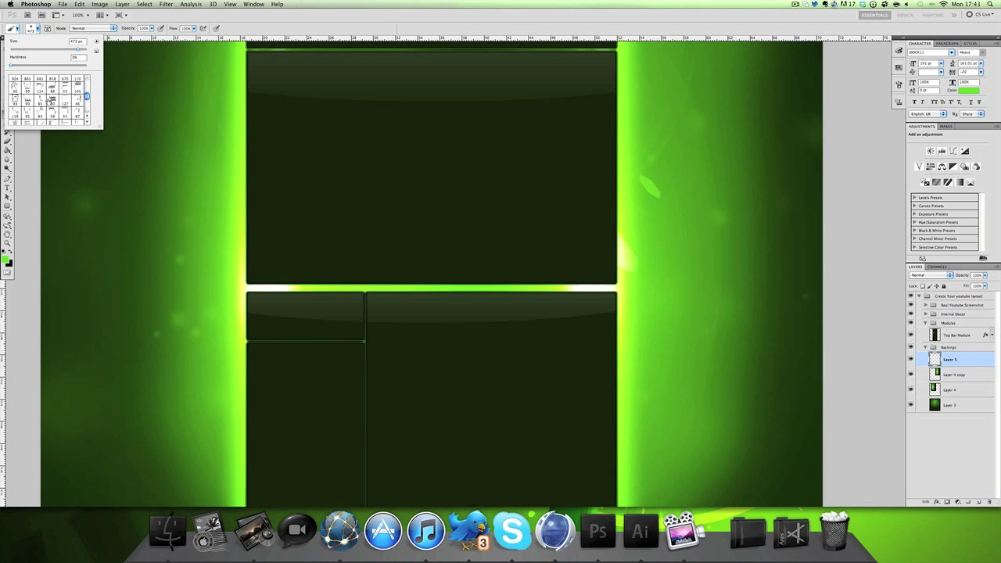
pyautogui.scroll(2, 48, 102)
pyautogui.click(69, 111)
pyautogui.scroll(-8, 66, 111)
pyautogui.scroll(1, 44, 98)
pyautogui.click(51, 94)
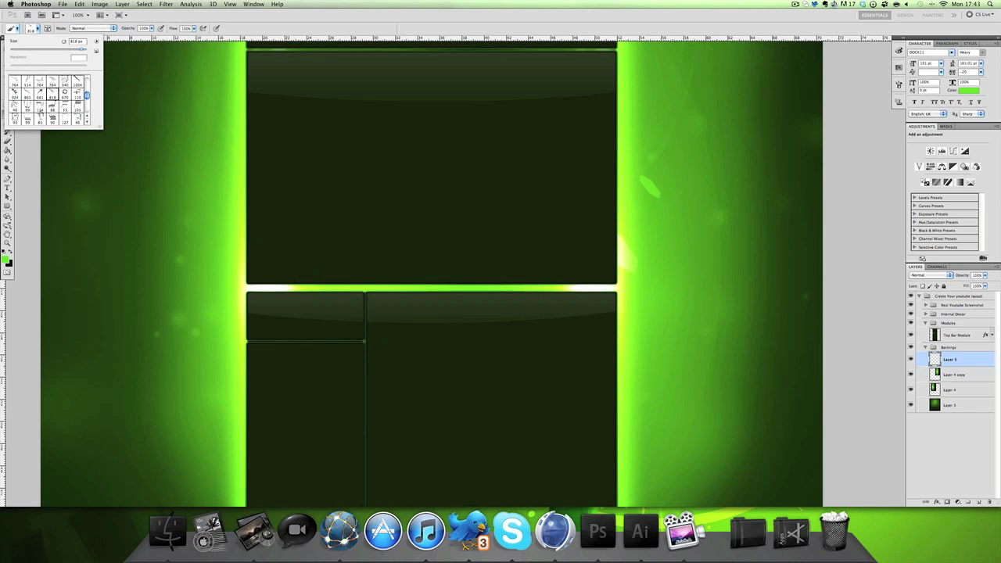
pyautogui.click(28, 94)
pyautogui.scroll(2, 664, 203)
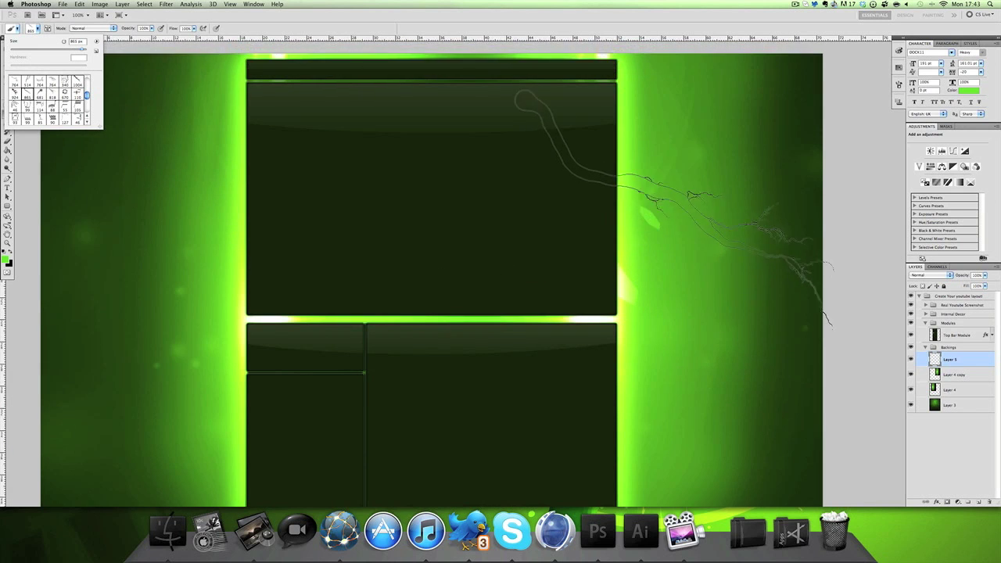
pyautogui.click(684, 160)
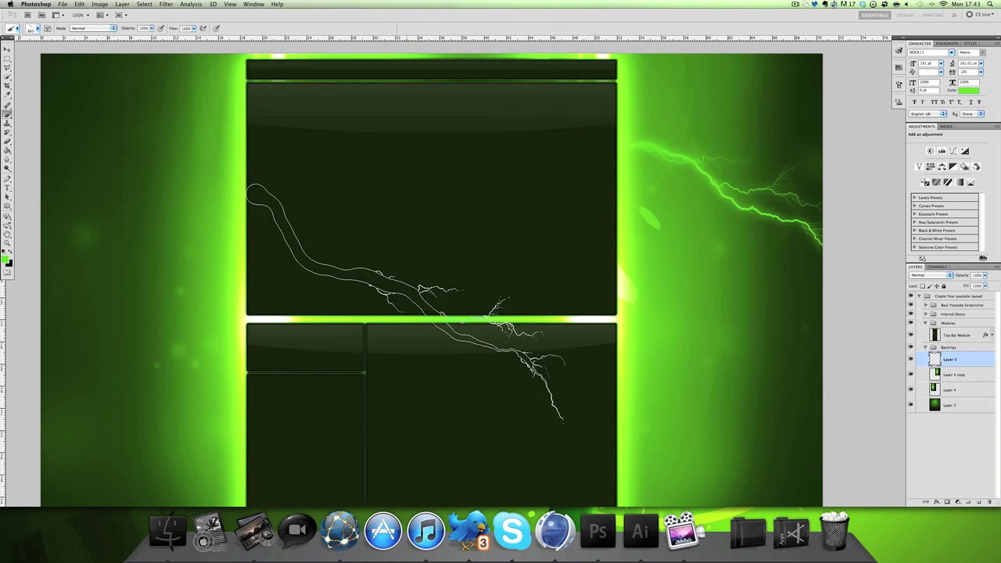
pyautogui.hotkey('ctrl', 'z')
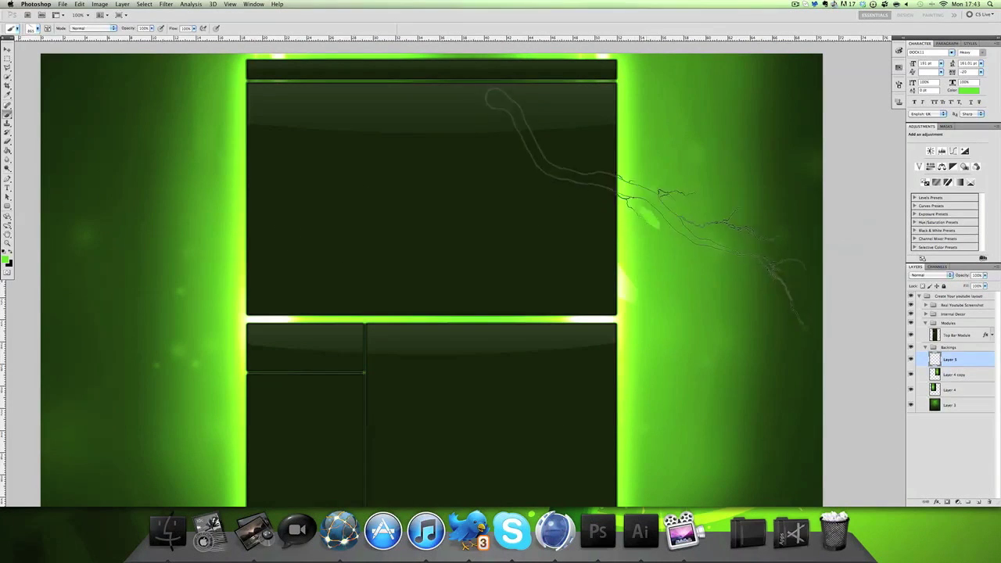
# Step: Set the foreground colour to white and stamp the lightning bolt outward from the large panel's right edge
pyautogui.click(4, 253)
pyautogui.click(10, 251)
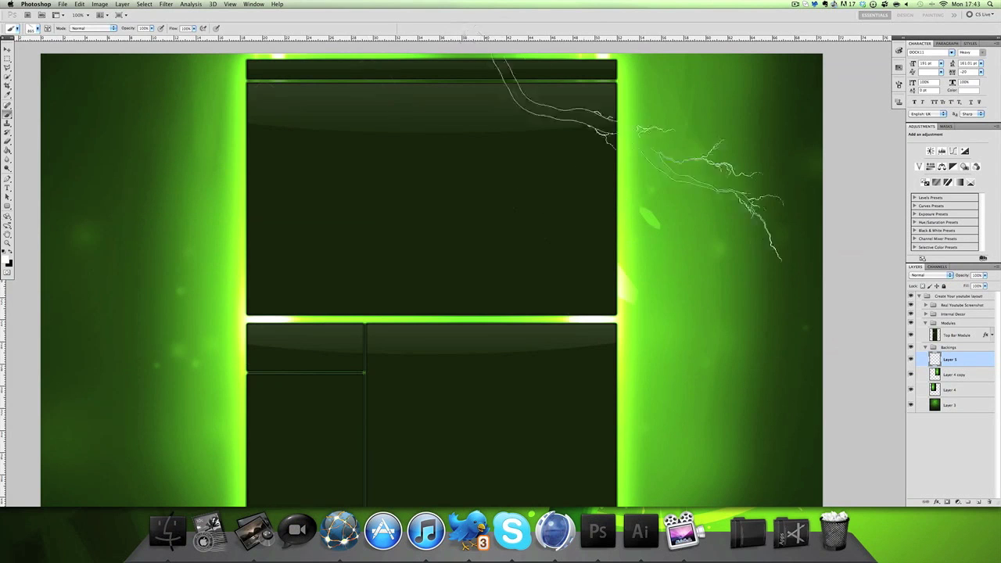
pyautogui.click(690, 148)
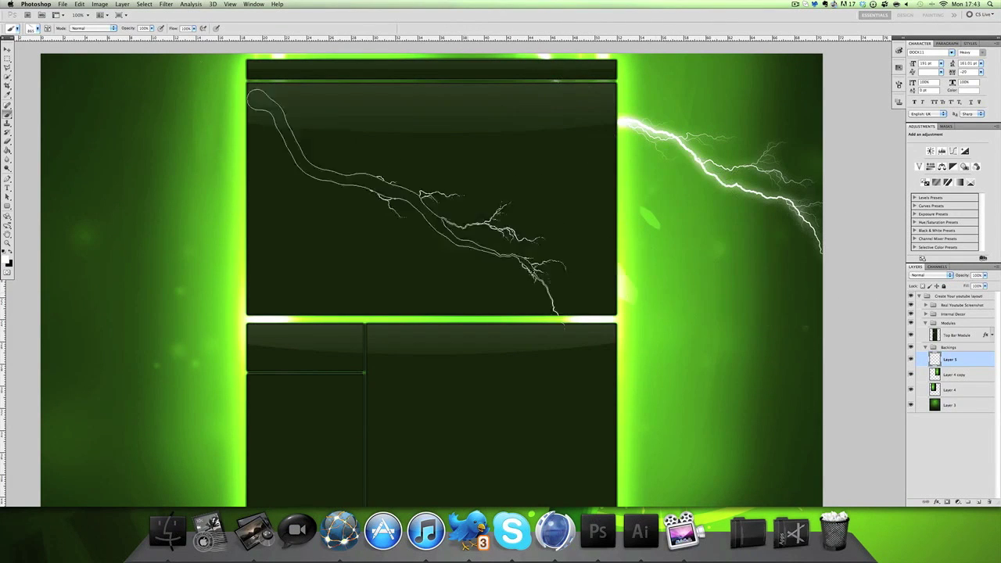
# Step: Stamp a white branching bolt below the first one using the 818 px lightning brush
pyautogui.click(36, 29)
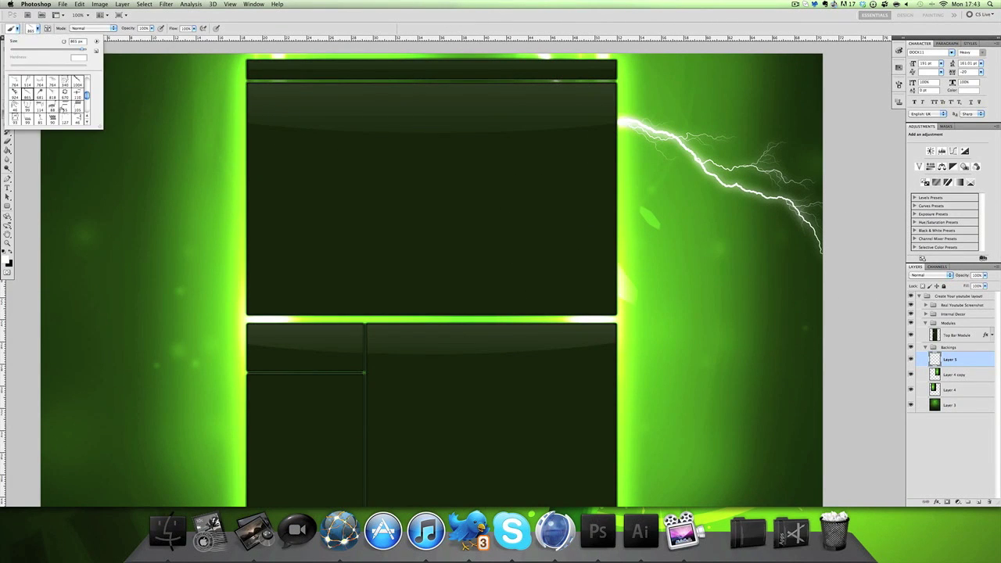
pyautogui.click(50, 84)
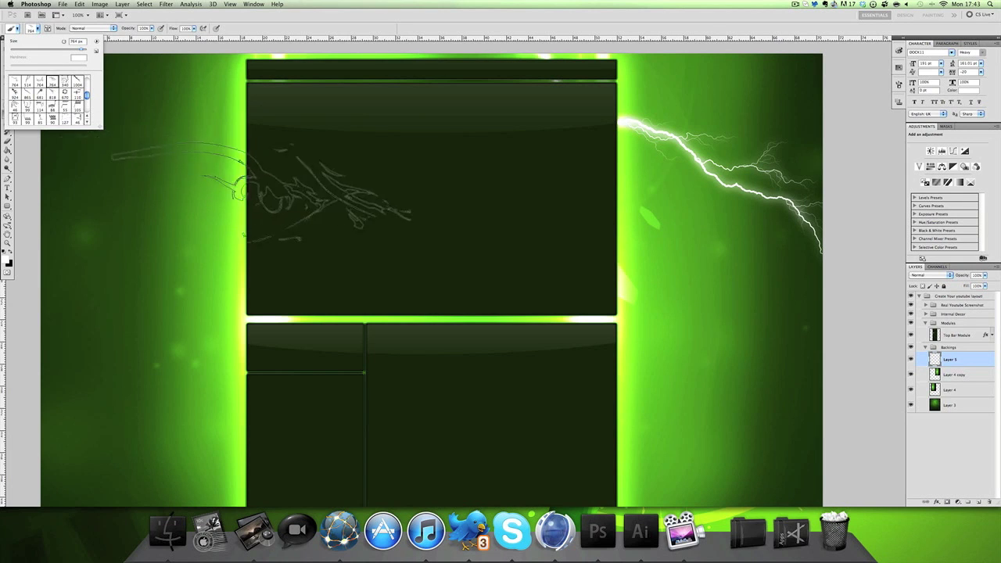
pyautogui.click(52, 96)
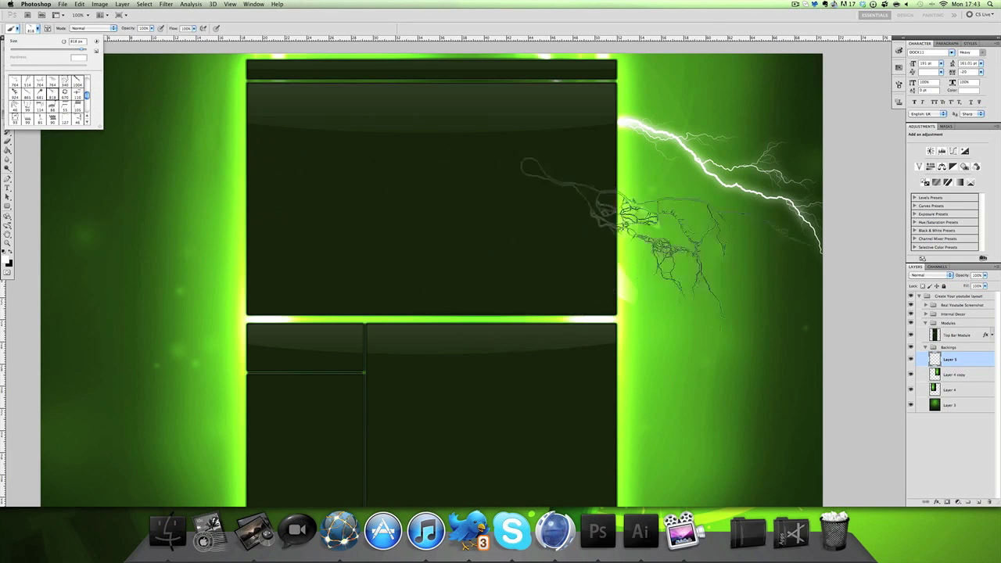
pyautogui.click(716, 282)
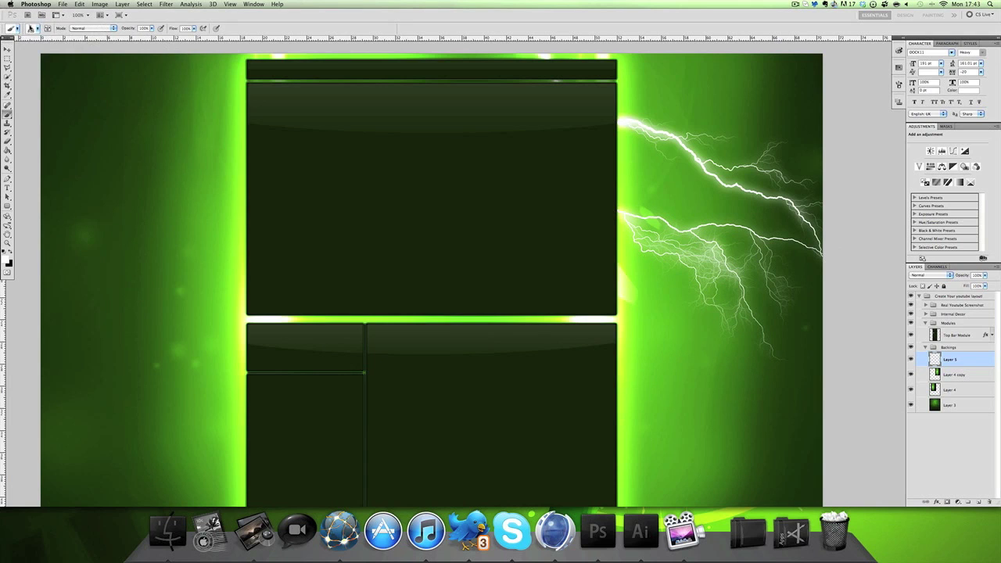
# Step: Stamp a larger white lightning bolt from the panels' upper right corner using the 1004 px lightning brush
pyautogui.click(36, 30)
pyautogui.click(26, 106)
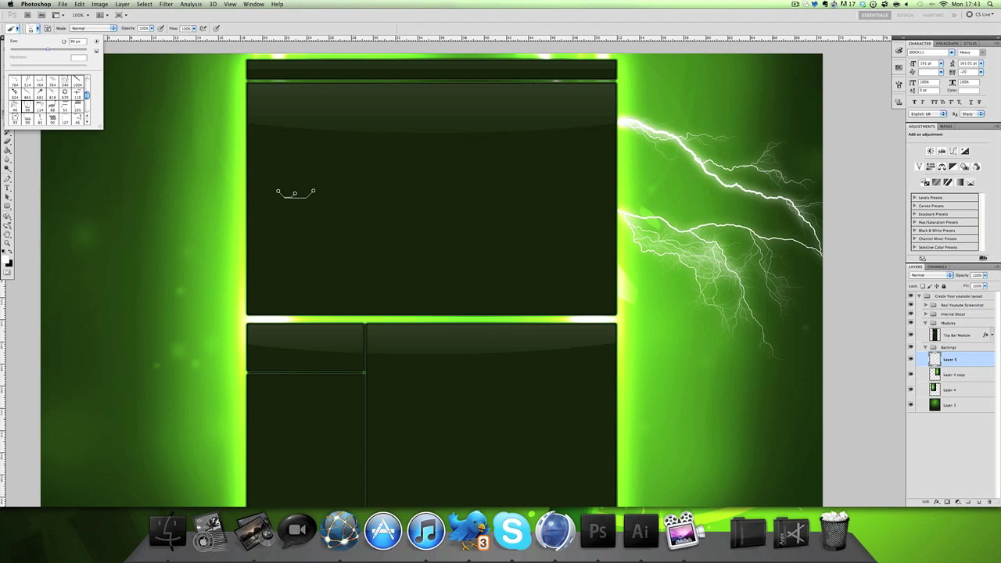
pyautogui.click(65, 95)
pyautogui.click(78, 83)
pyautogui.click(720, 126)
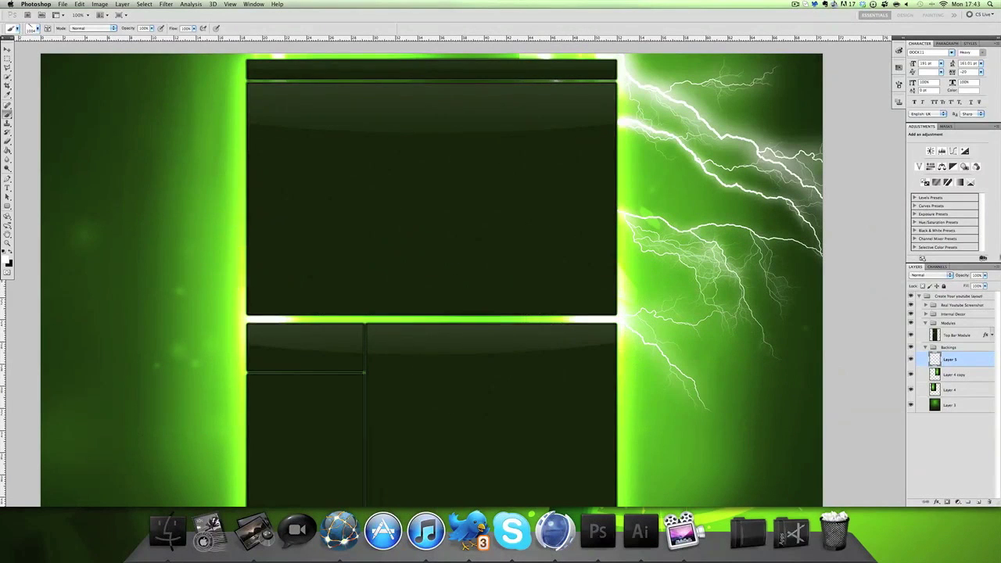
# Step: Set the lightning layer's blend mode to Overlay and duplicate the layer to strengthen the effect
pyautogui.click(930, 275)
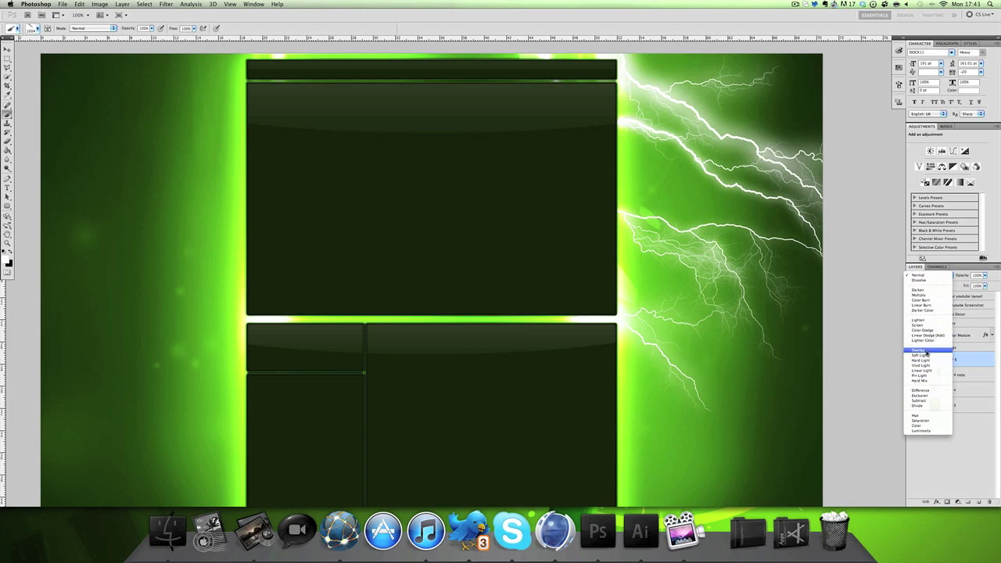
pyautogui.click(923, 351)
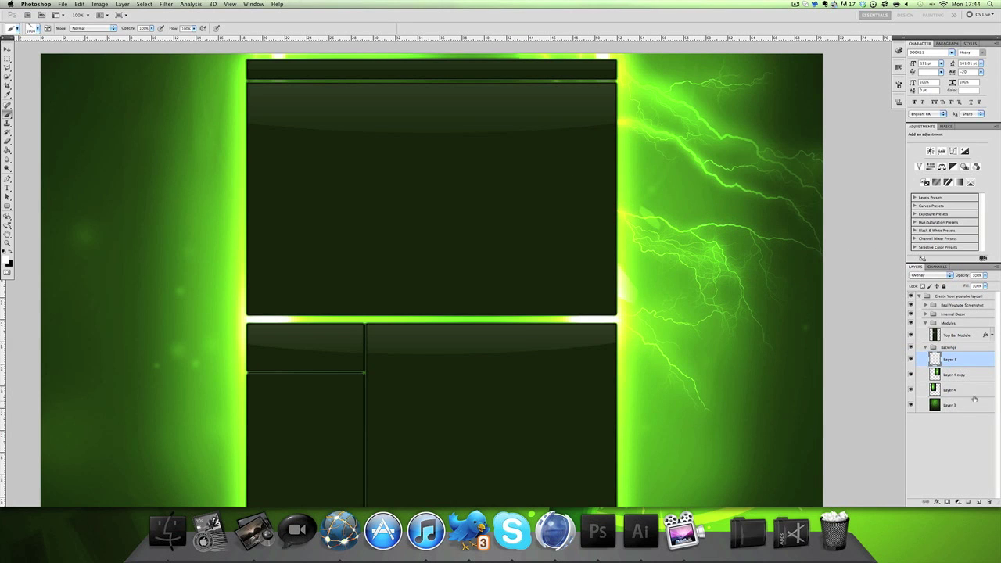
pyautogui.moveTo(970, 364); pyautogui.dragTo(979, 502)
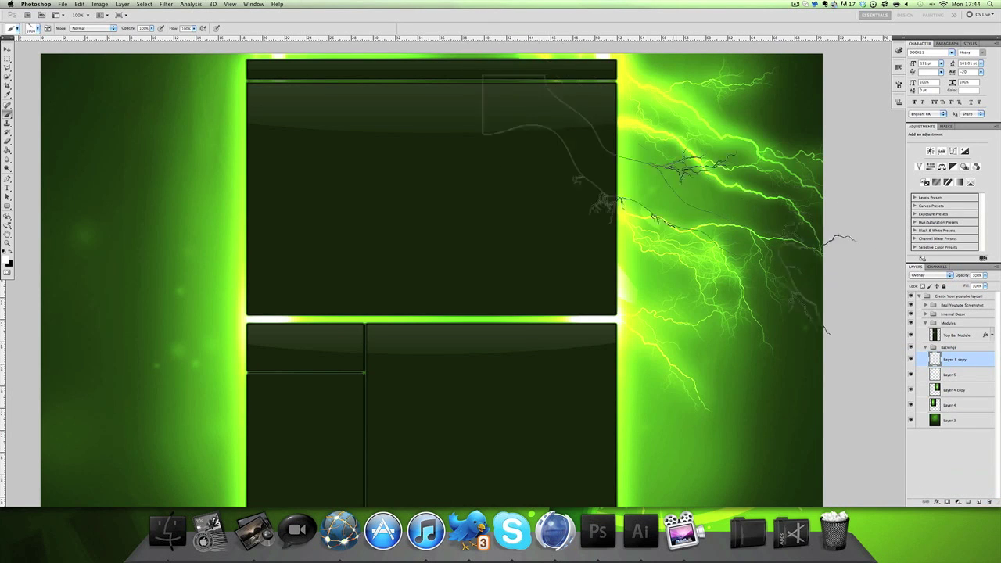
pyautogui.moveTo(577, 180); pyautogui.dragTo(740, 443)
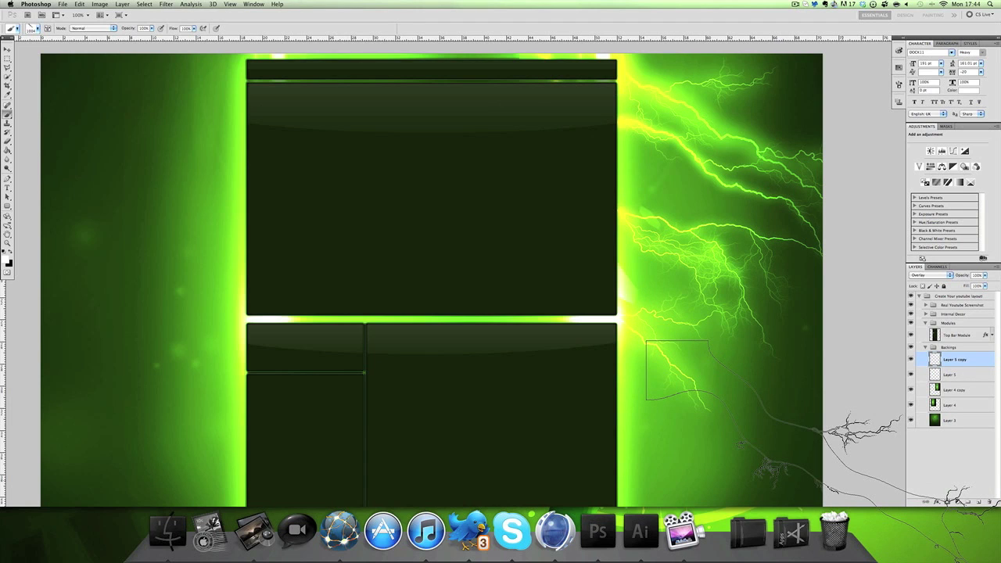
# Step: Delete Layer 5 and Layer 5 copy to remove the lightning, and leave no layer selected
pyautogui.click(7, 49)
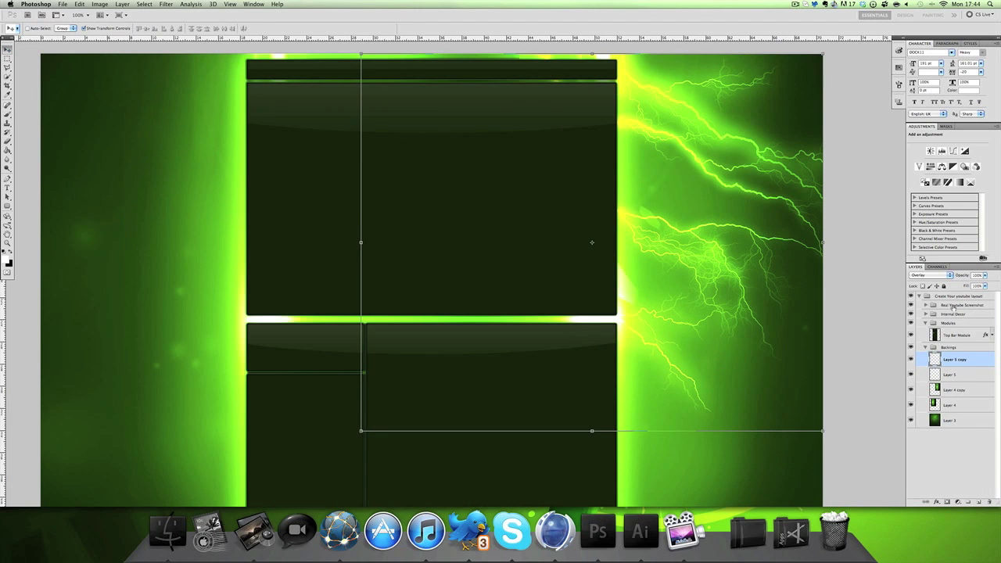
pyautogui.keyDown('shift'); pyautogui.click(959, 380); pyautogui.keyUp('shift')
pyautogui.press('BackSpace')
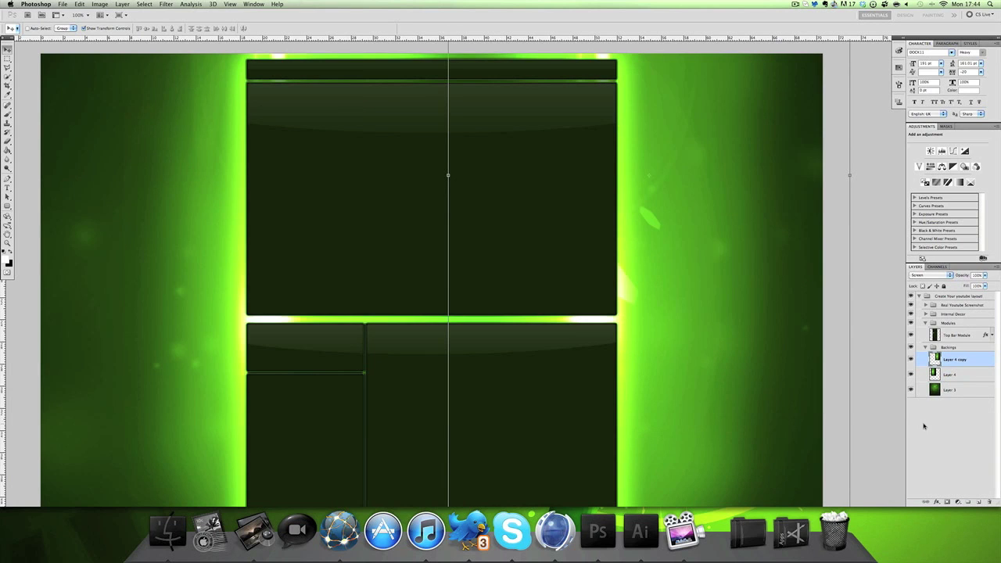
pyautogui.scroll(3, 572, 359)
pyautogui.hscroll(-2, 572, 359)
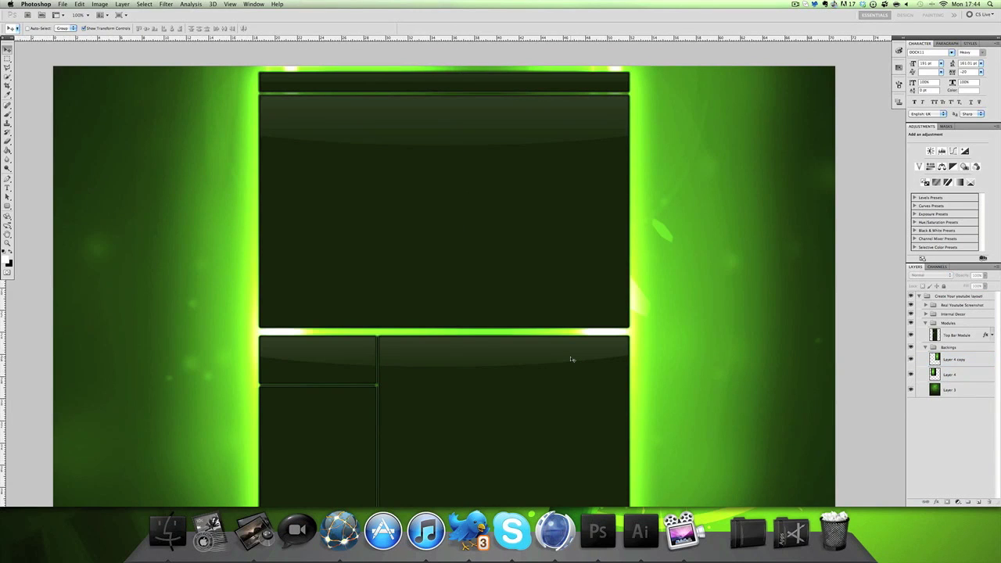